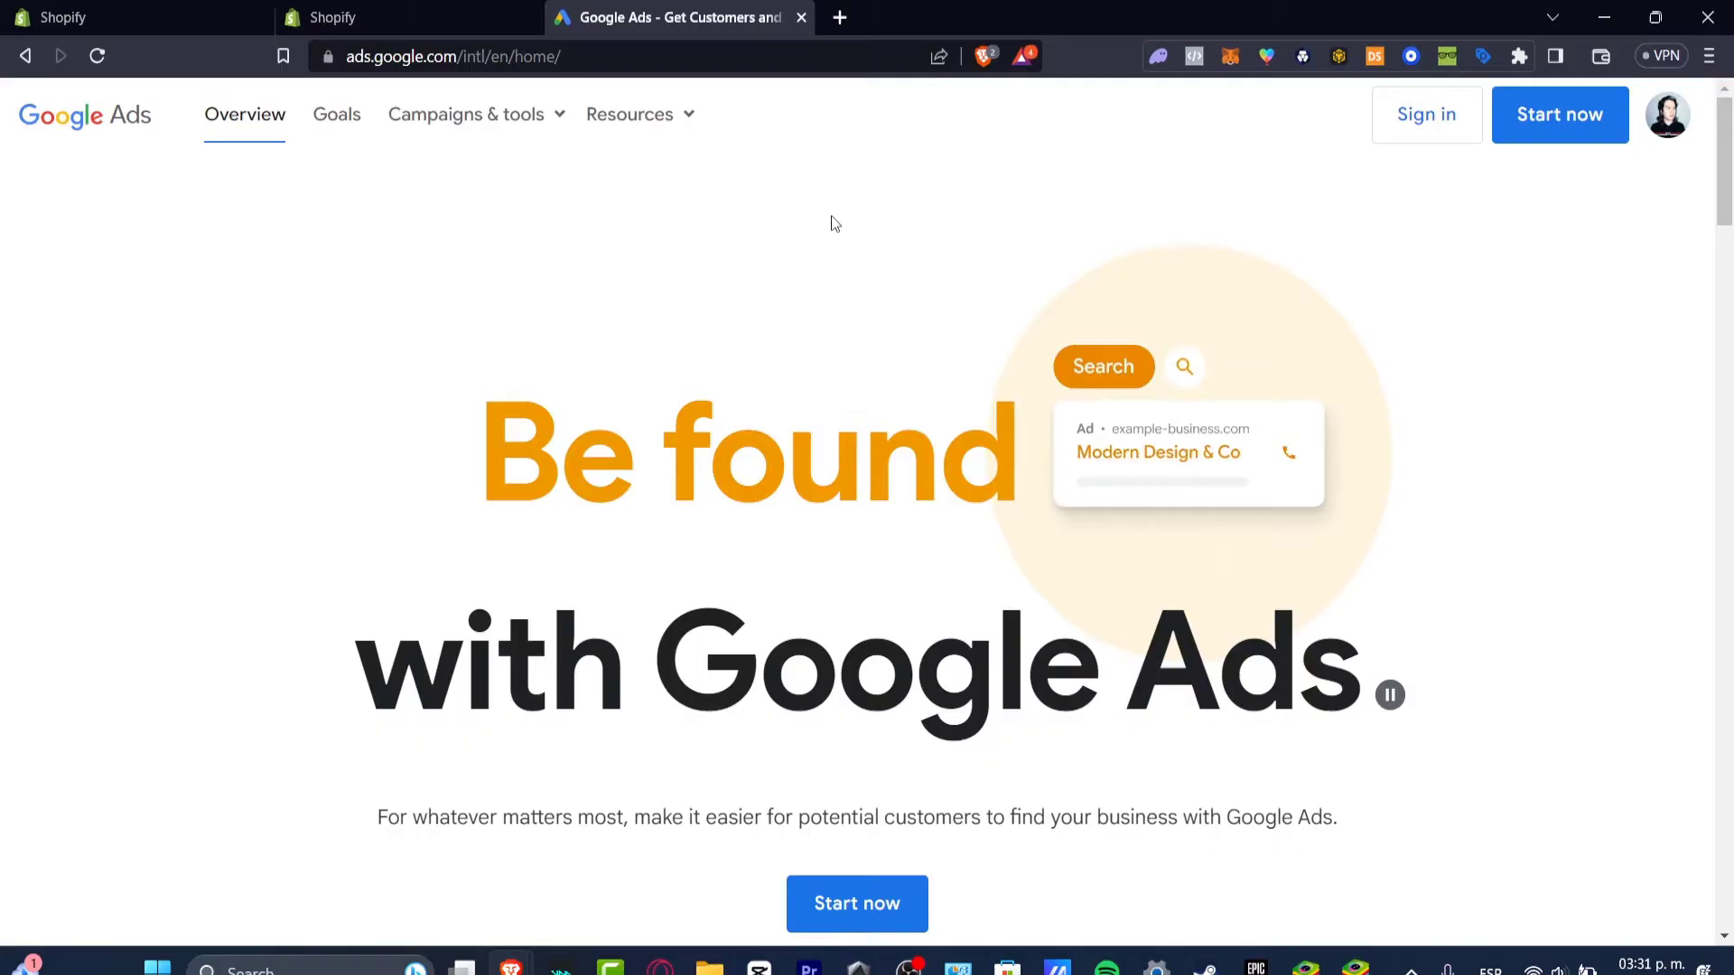
Switch to the Shopify store's Google & YouTube app setup page.
left_click(394, 13)
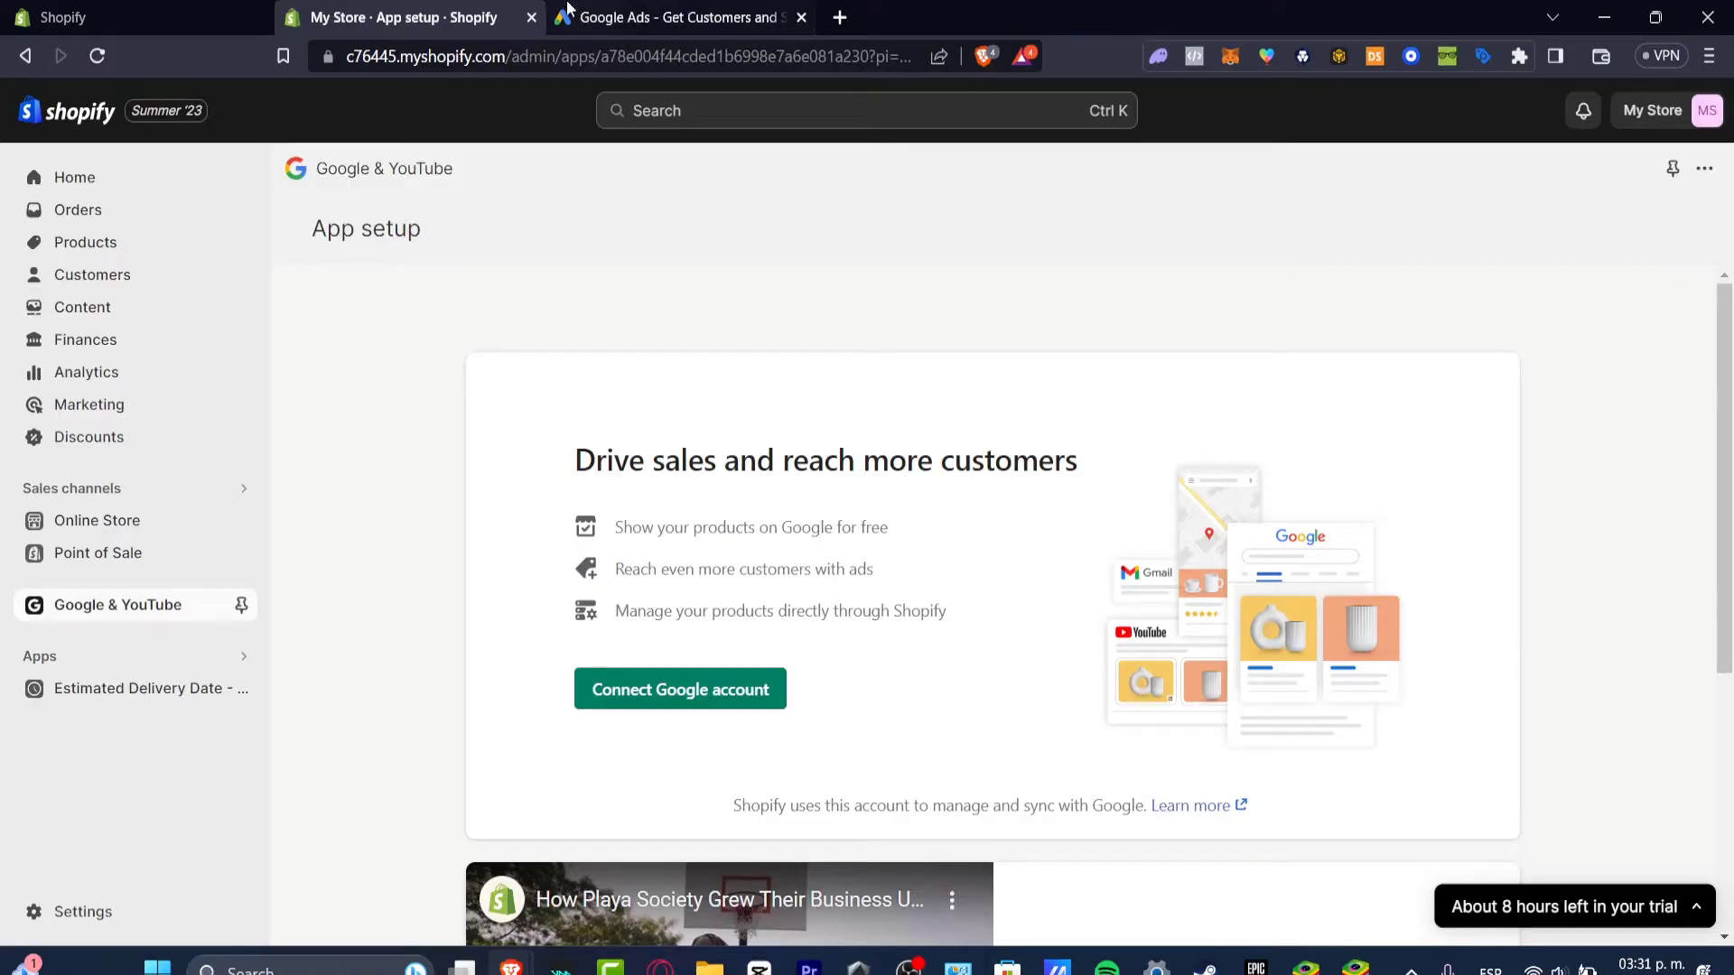
Search the store's installed apps for 'google' and open the Google & YouTube app.
left_click(140, 9)
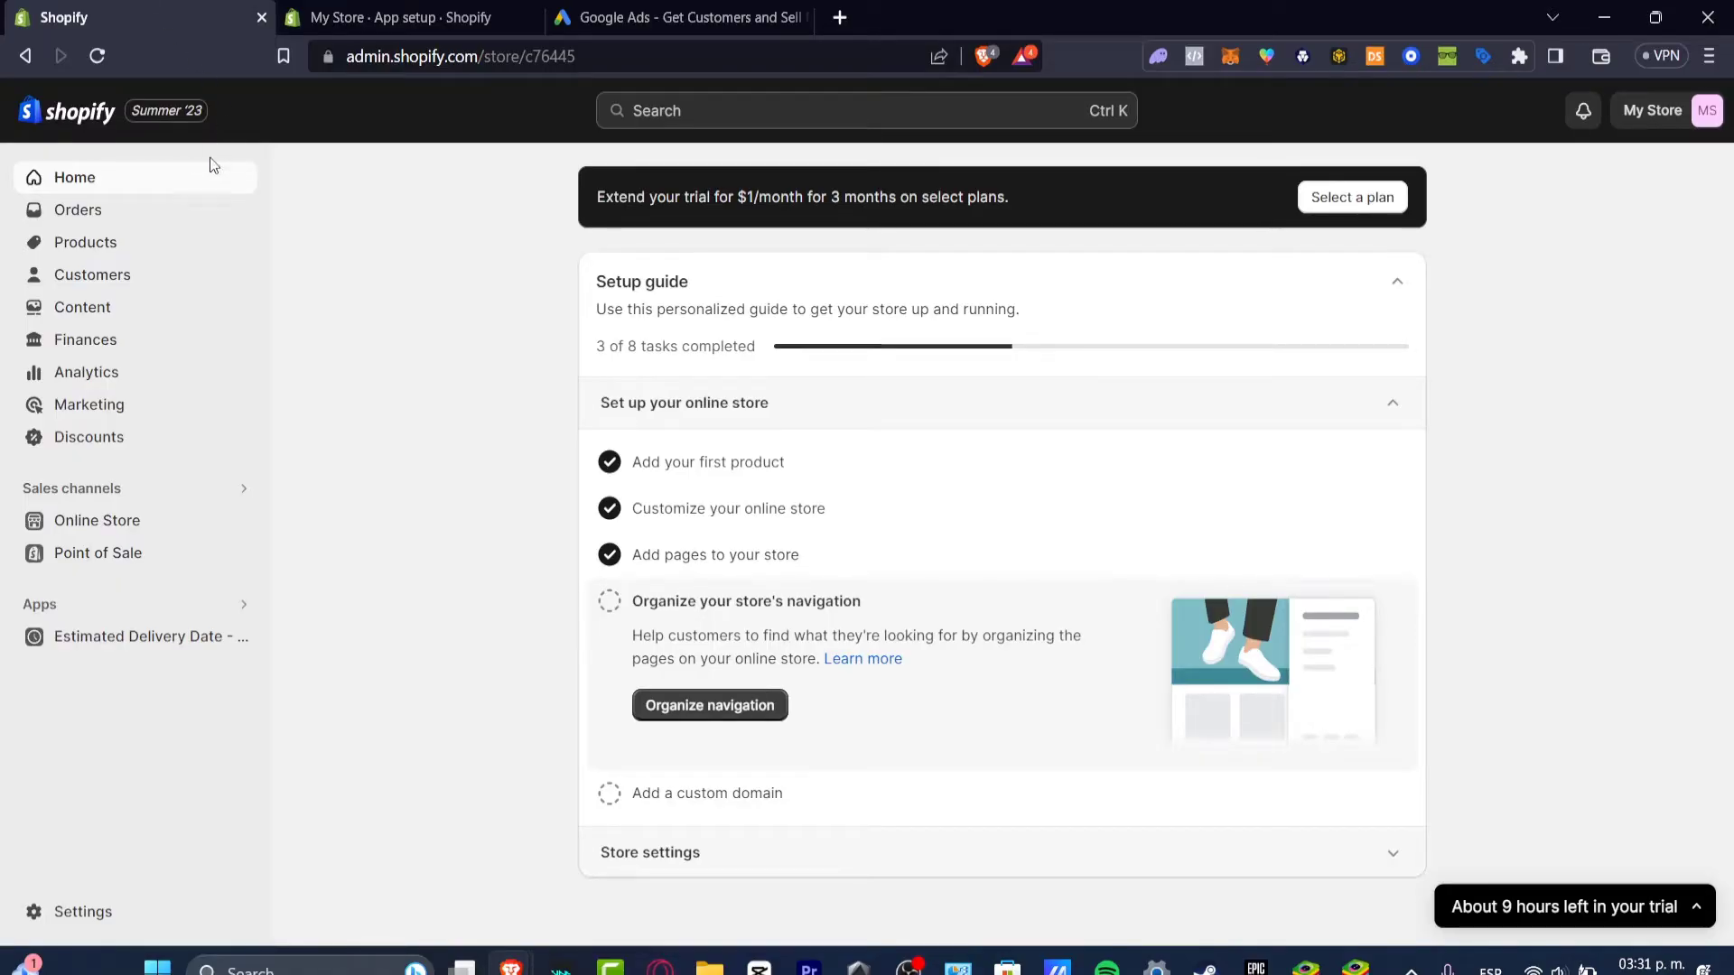
left_click(139, 606)
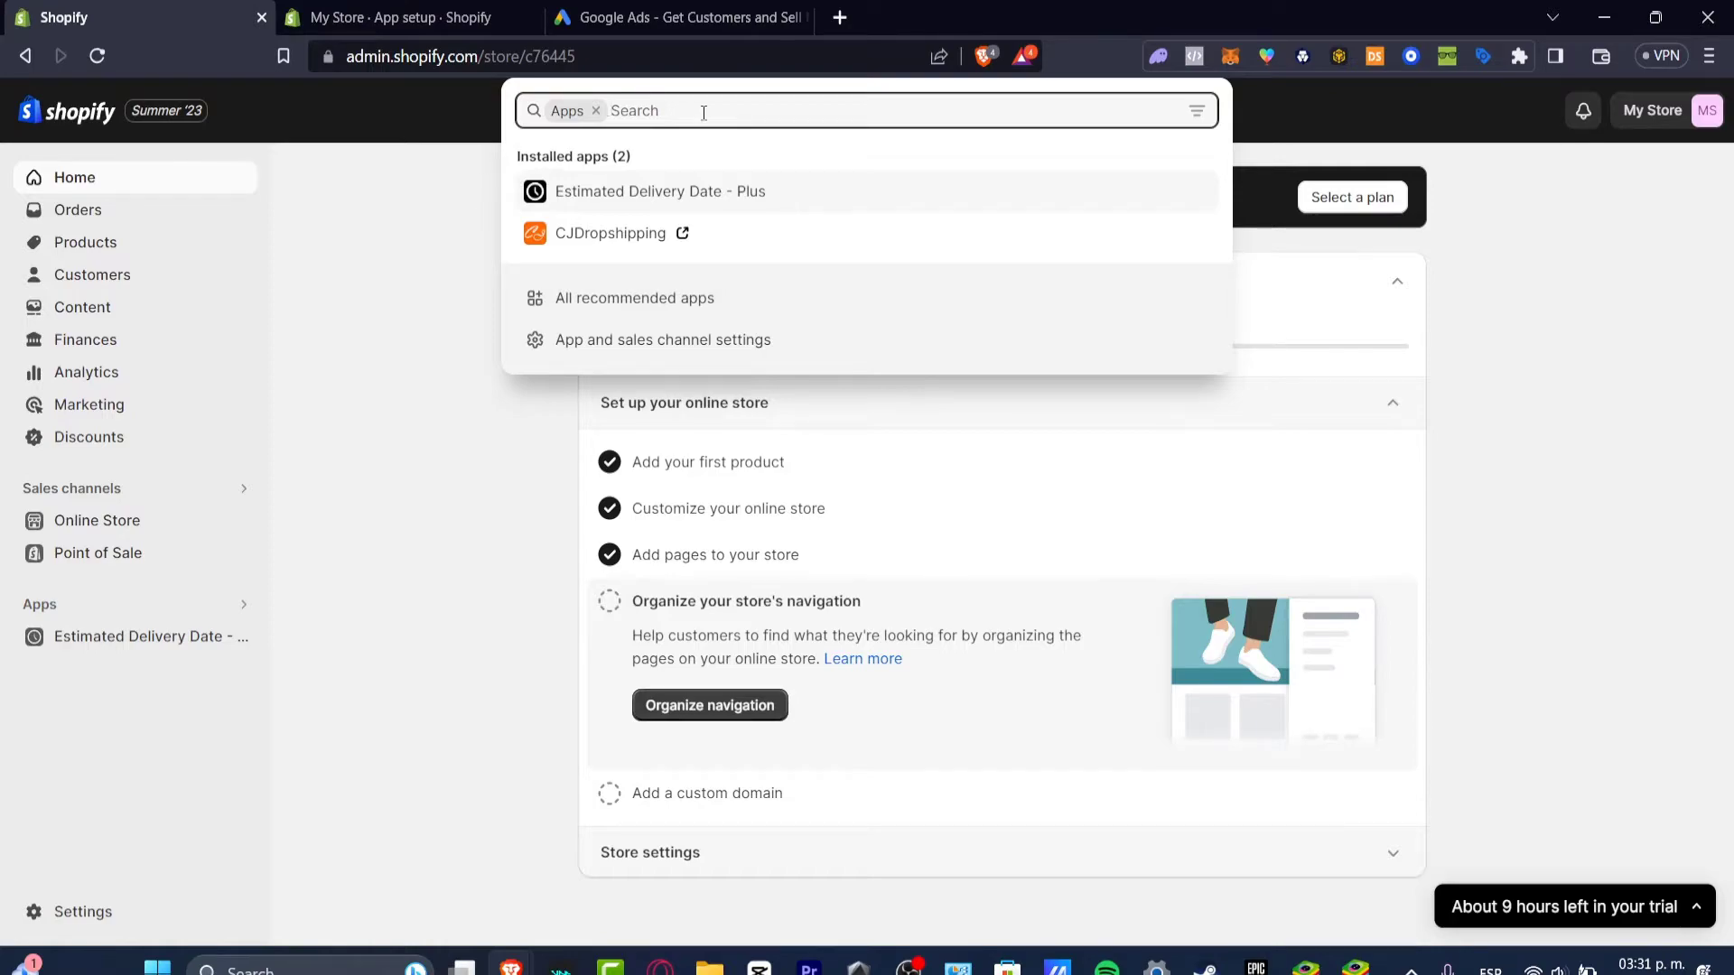
type("googl")
key("BackSpace")
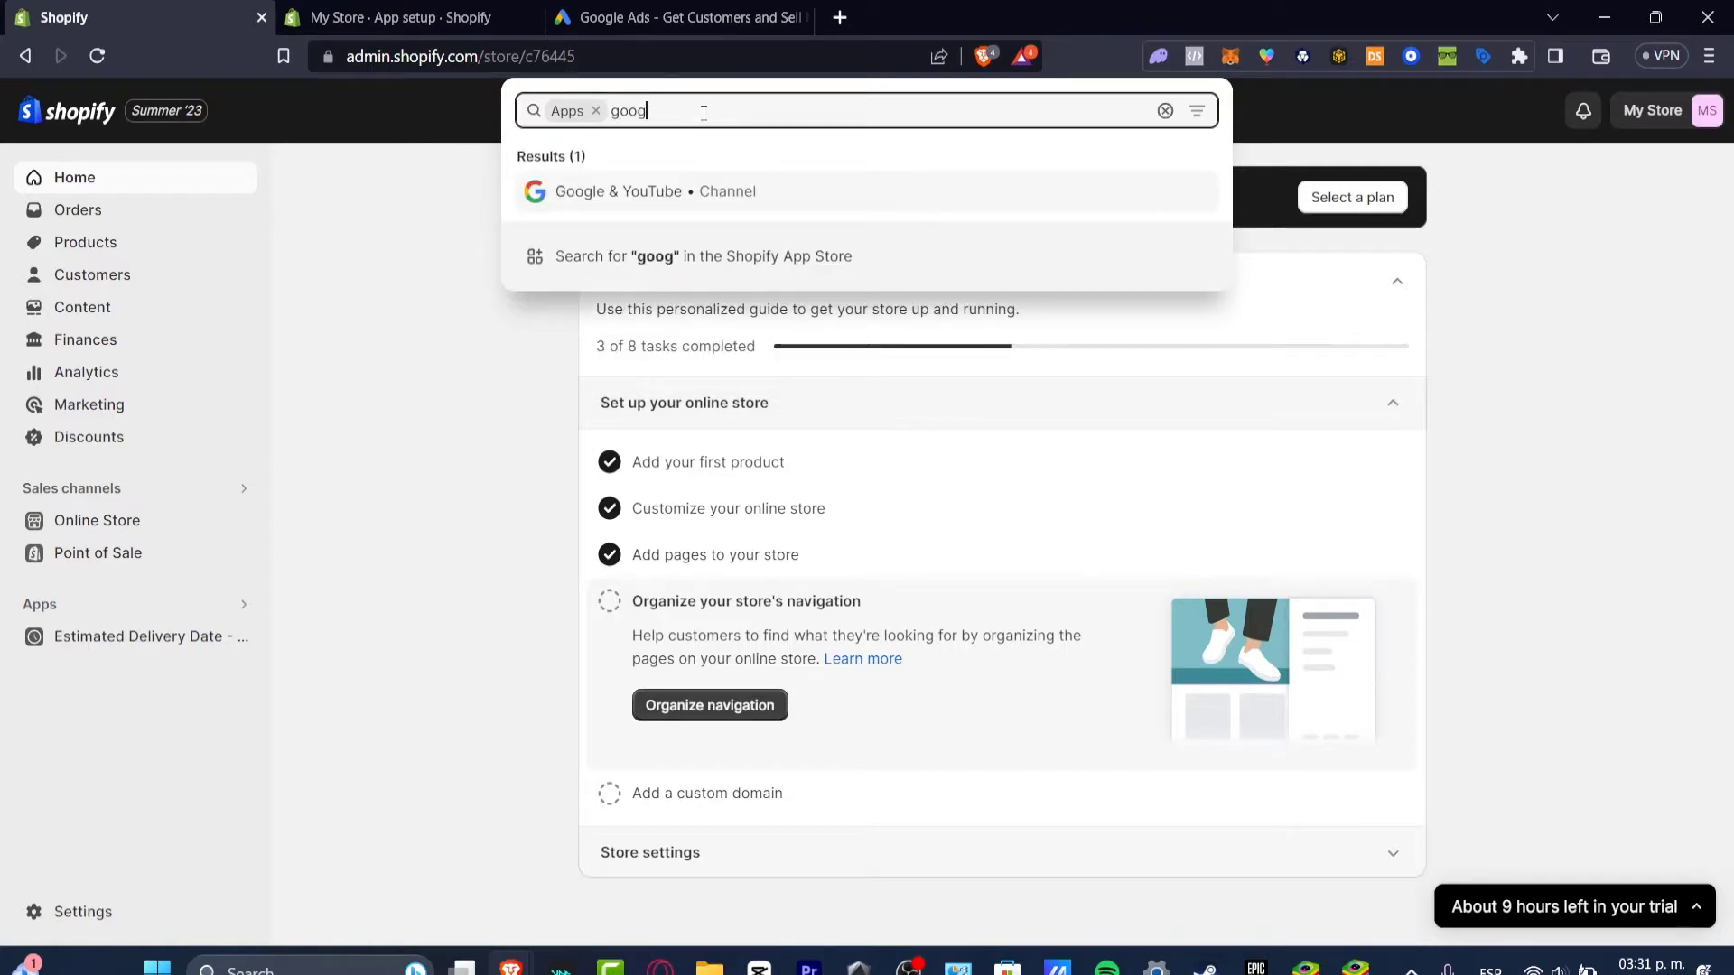
type("le")
key("Return")
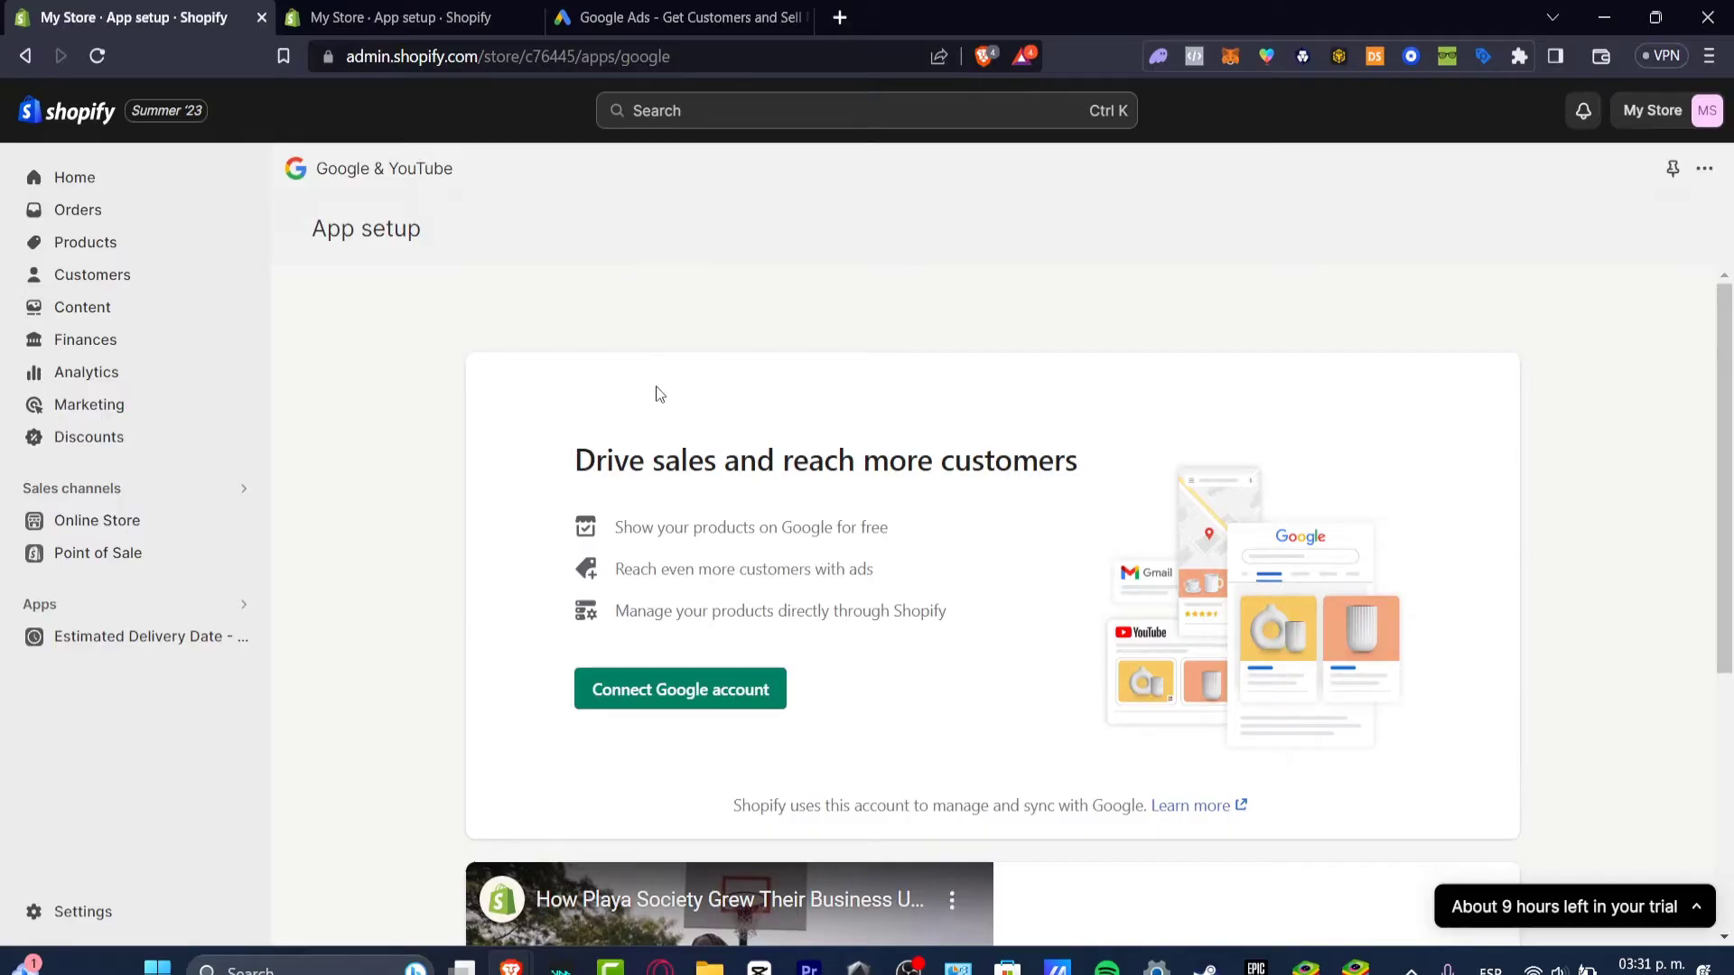
Start connecting a Google account to the store, allowing the cookies Google sign-in needs.
left_click_drag(628, 468, 1153, 470)
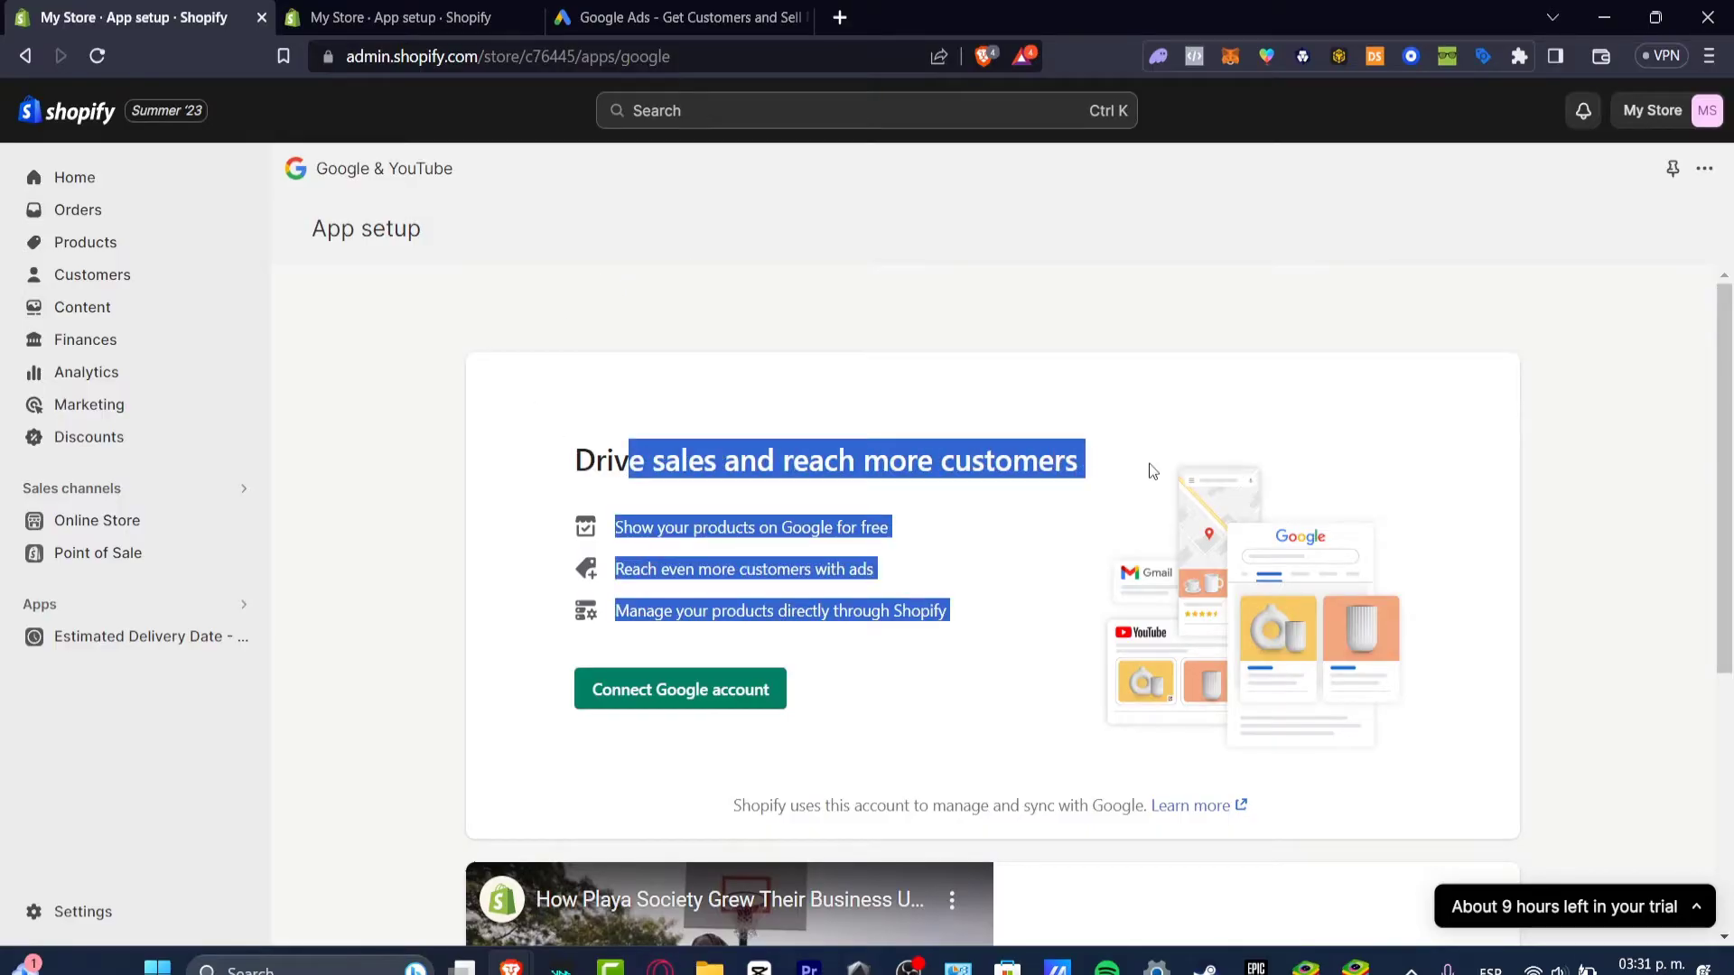
scroll(1174, 415, "down", 4)
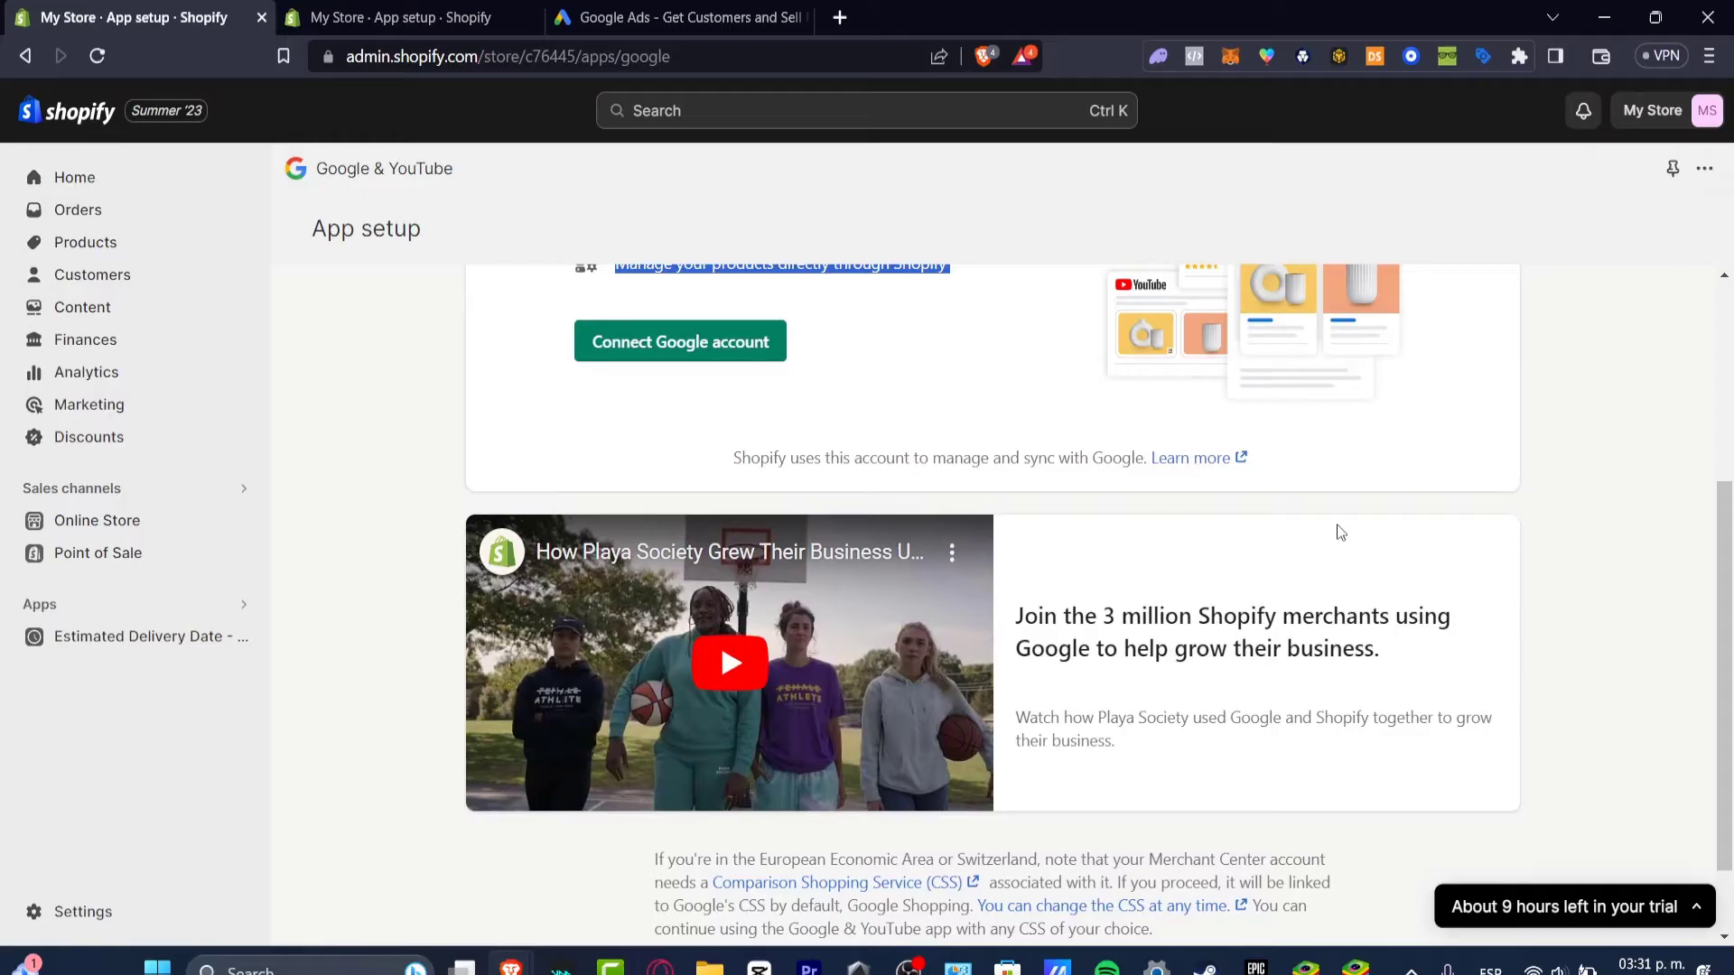
scroll(1336, 533, "down", 1)
scroll(967, 441, "up", 4)
left_click(728, 591)
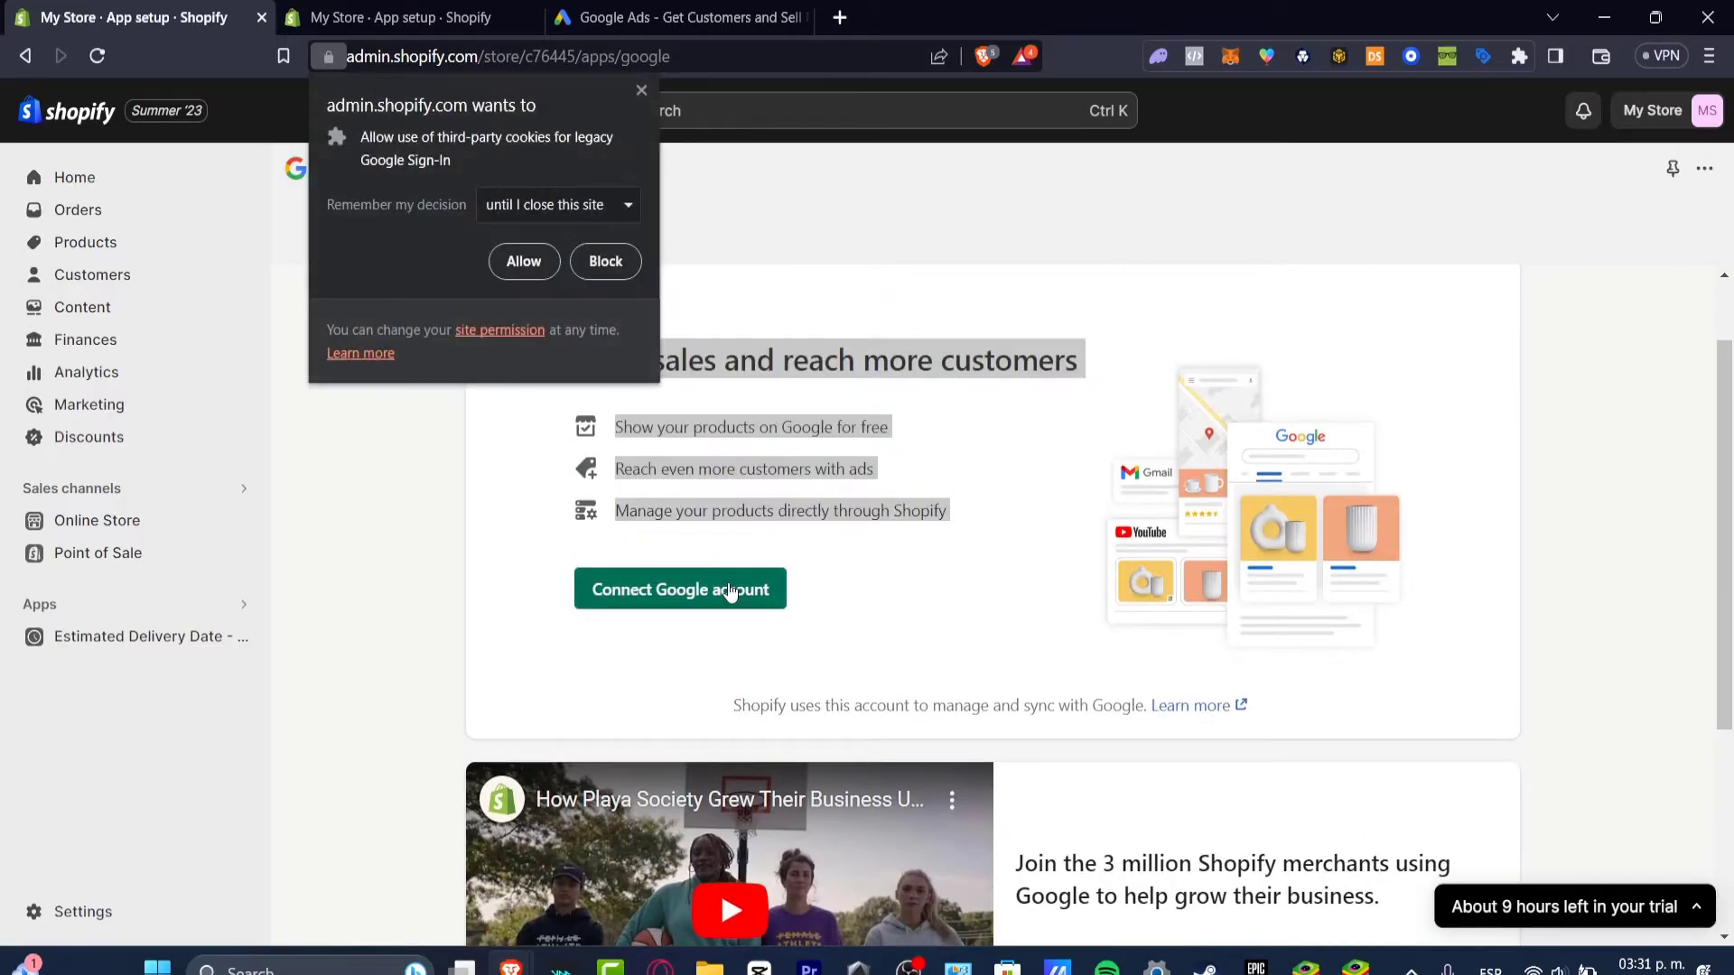
left_click(539, 260)
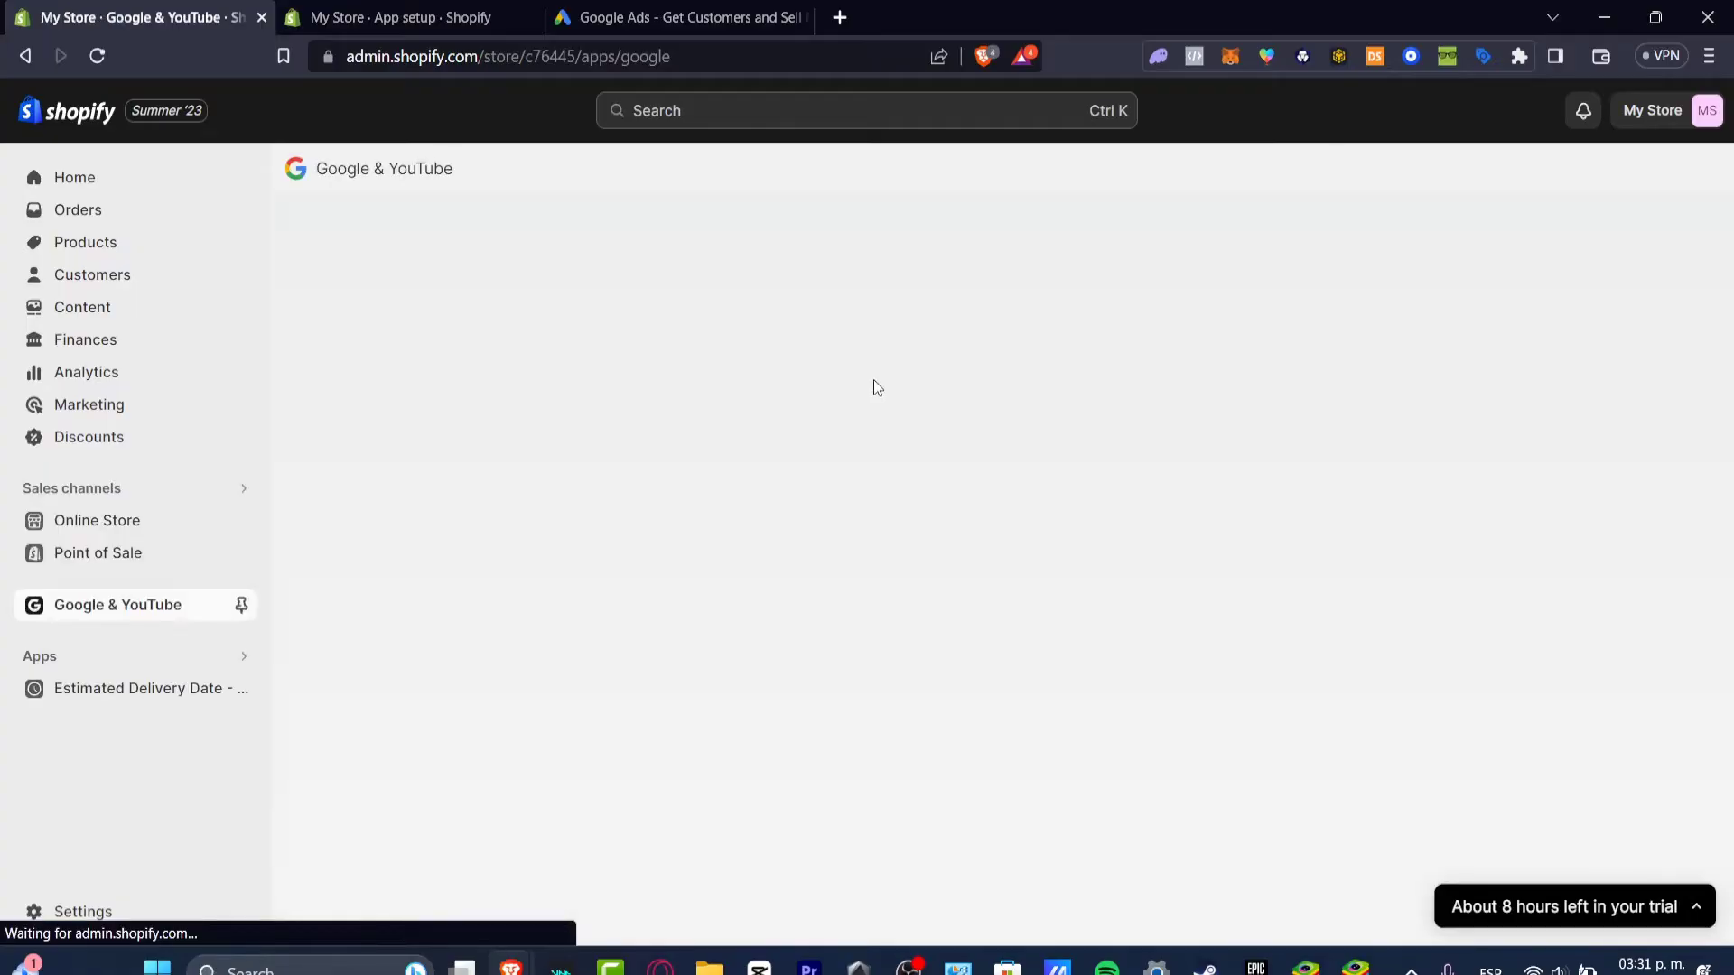
left_click(692, 10)
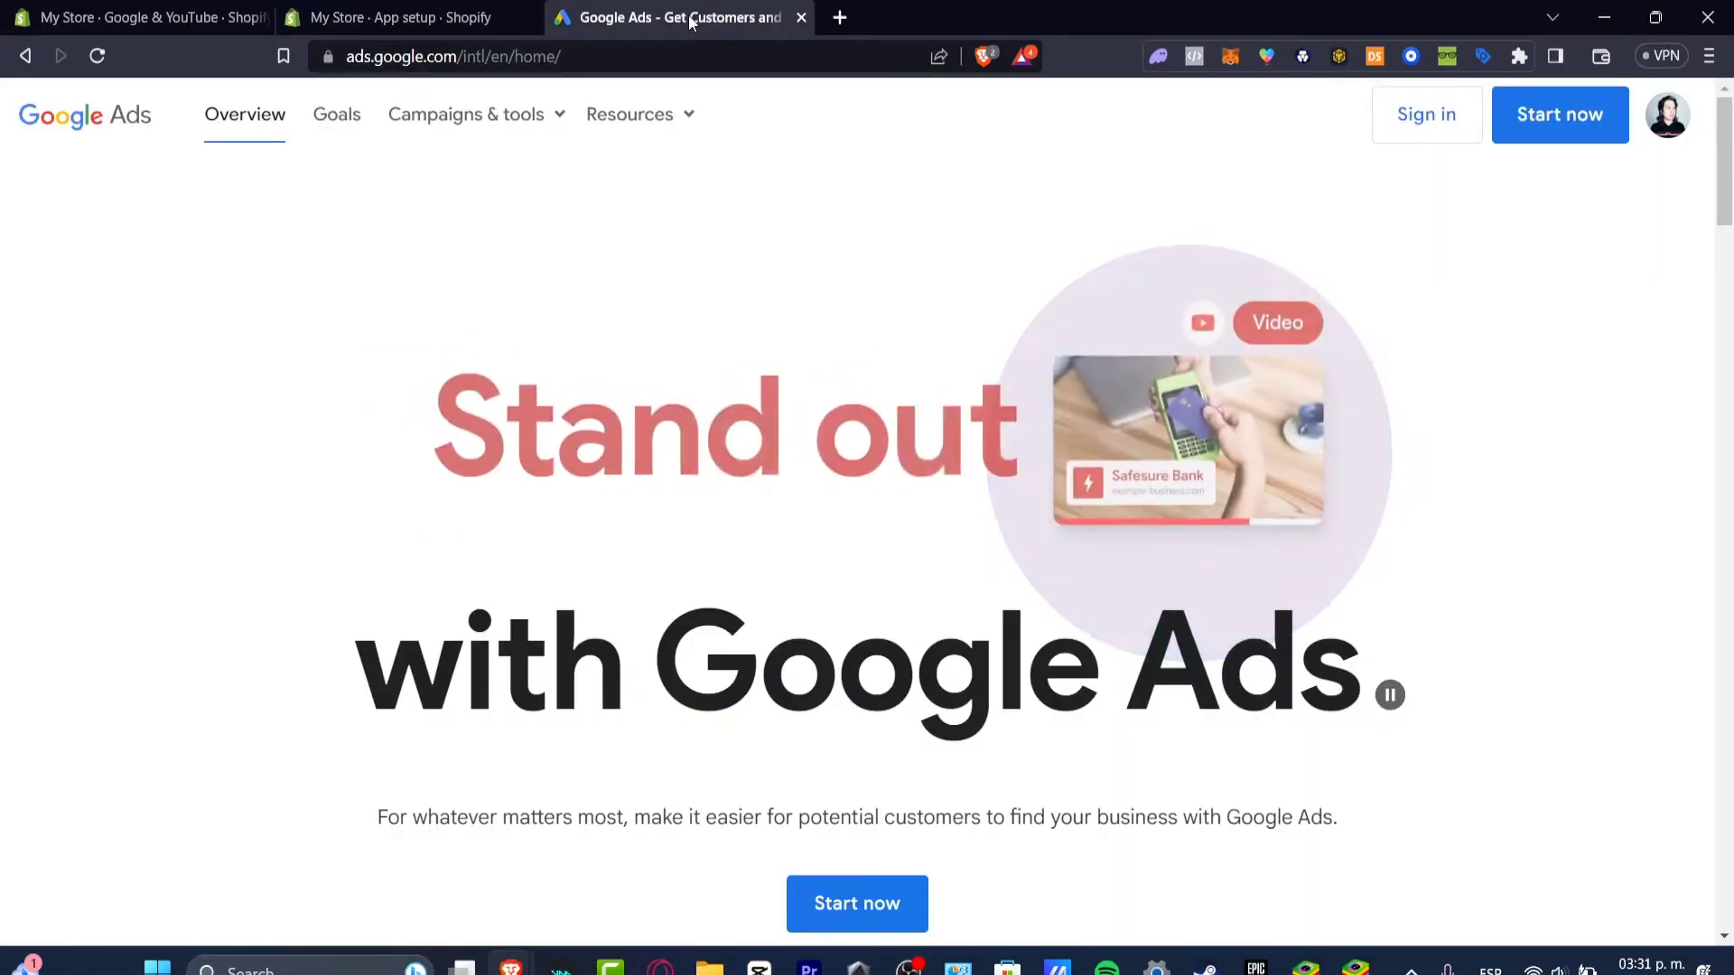
Return to the Google Ads homepage and start setup, reaching the Ads account picker.
left_click(180, 18)
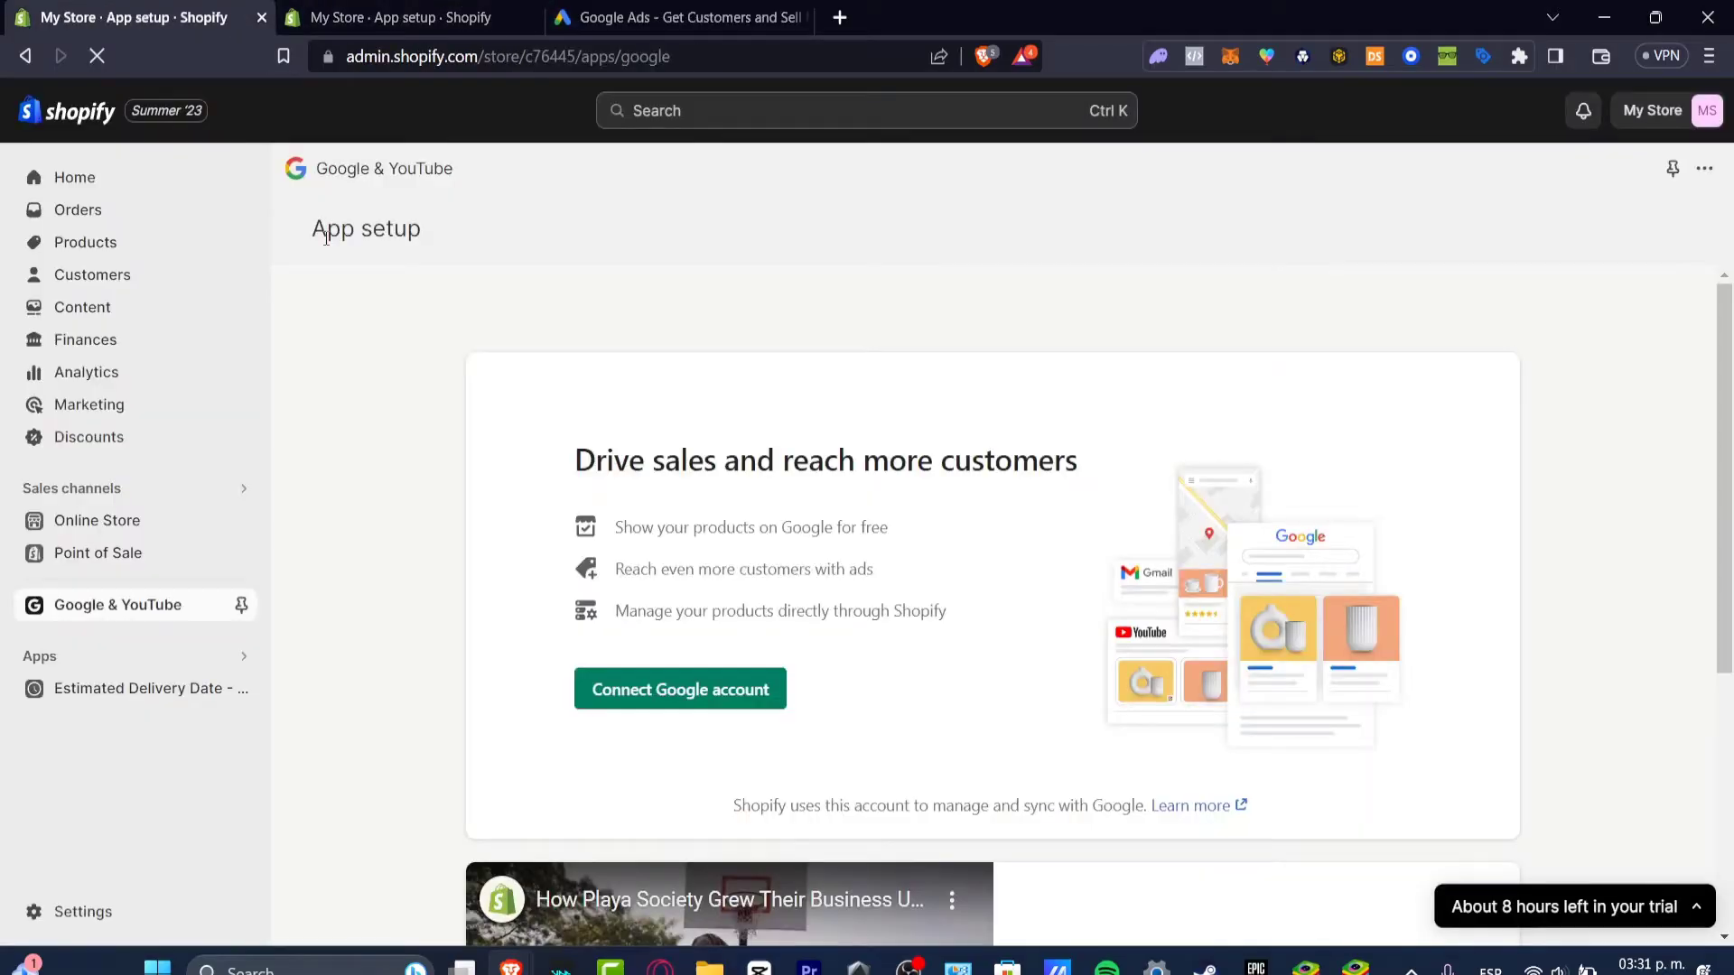
left_click(596, 17)
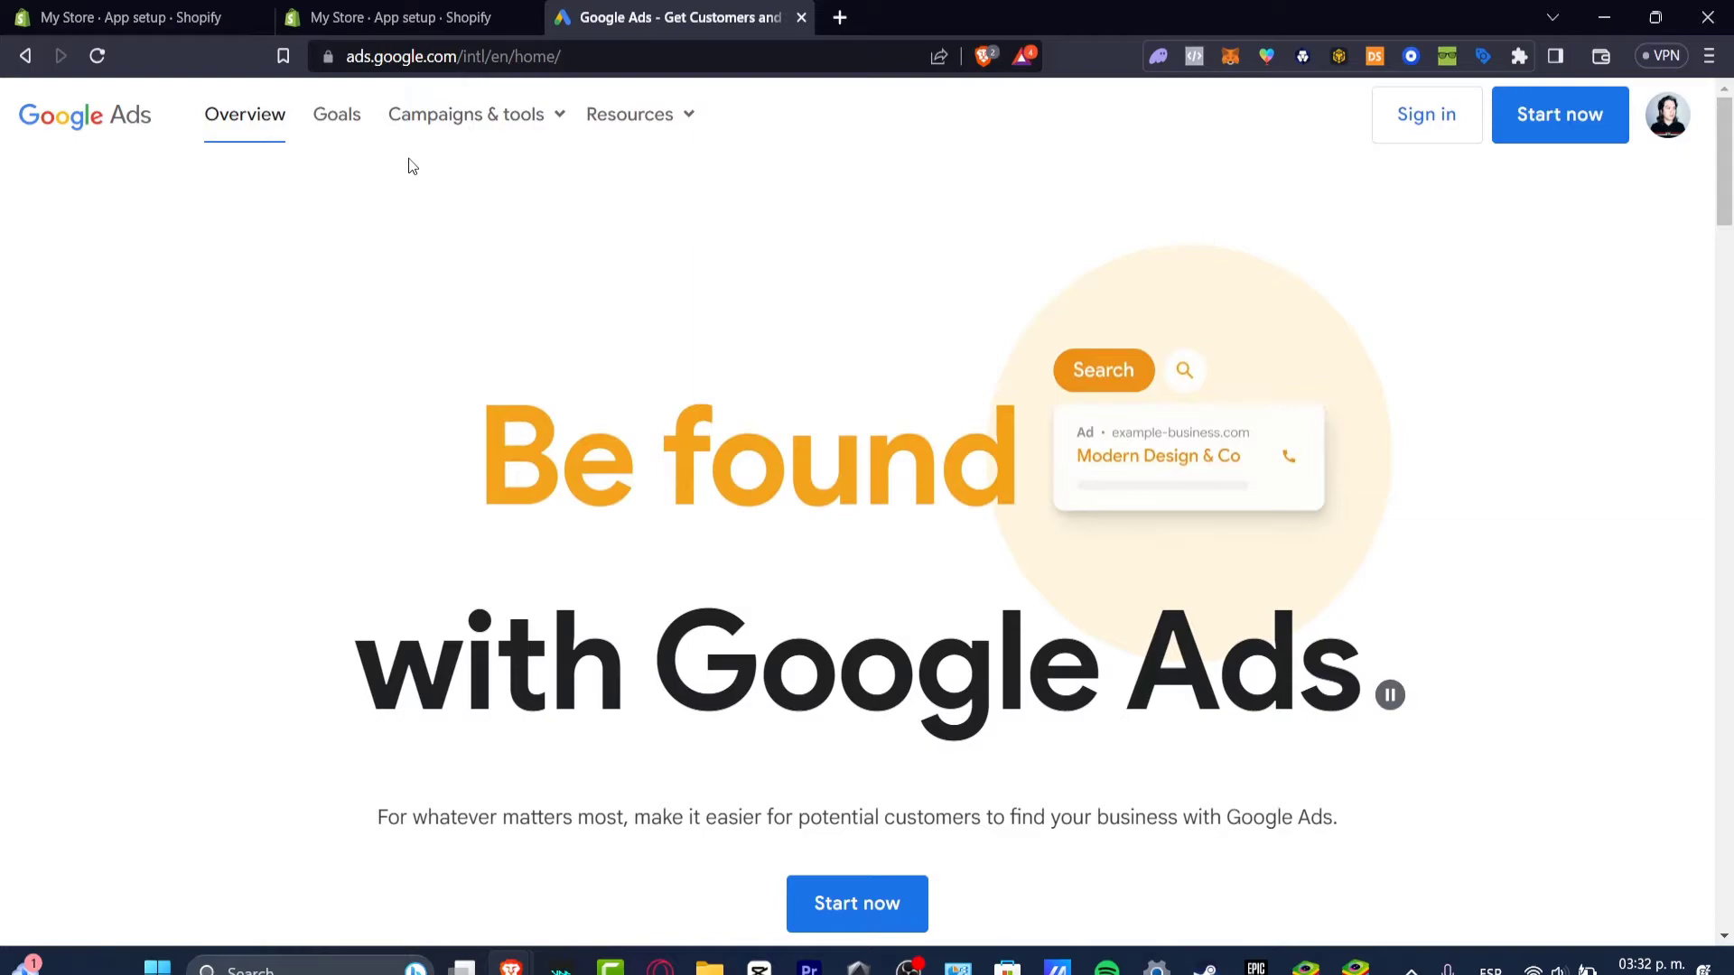
left_click(145, 17)
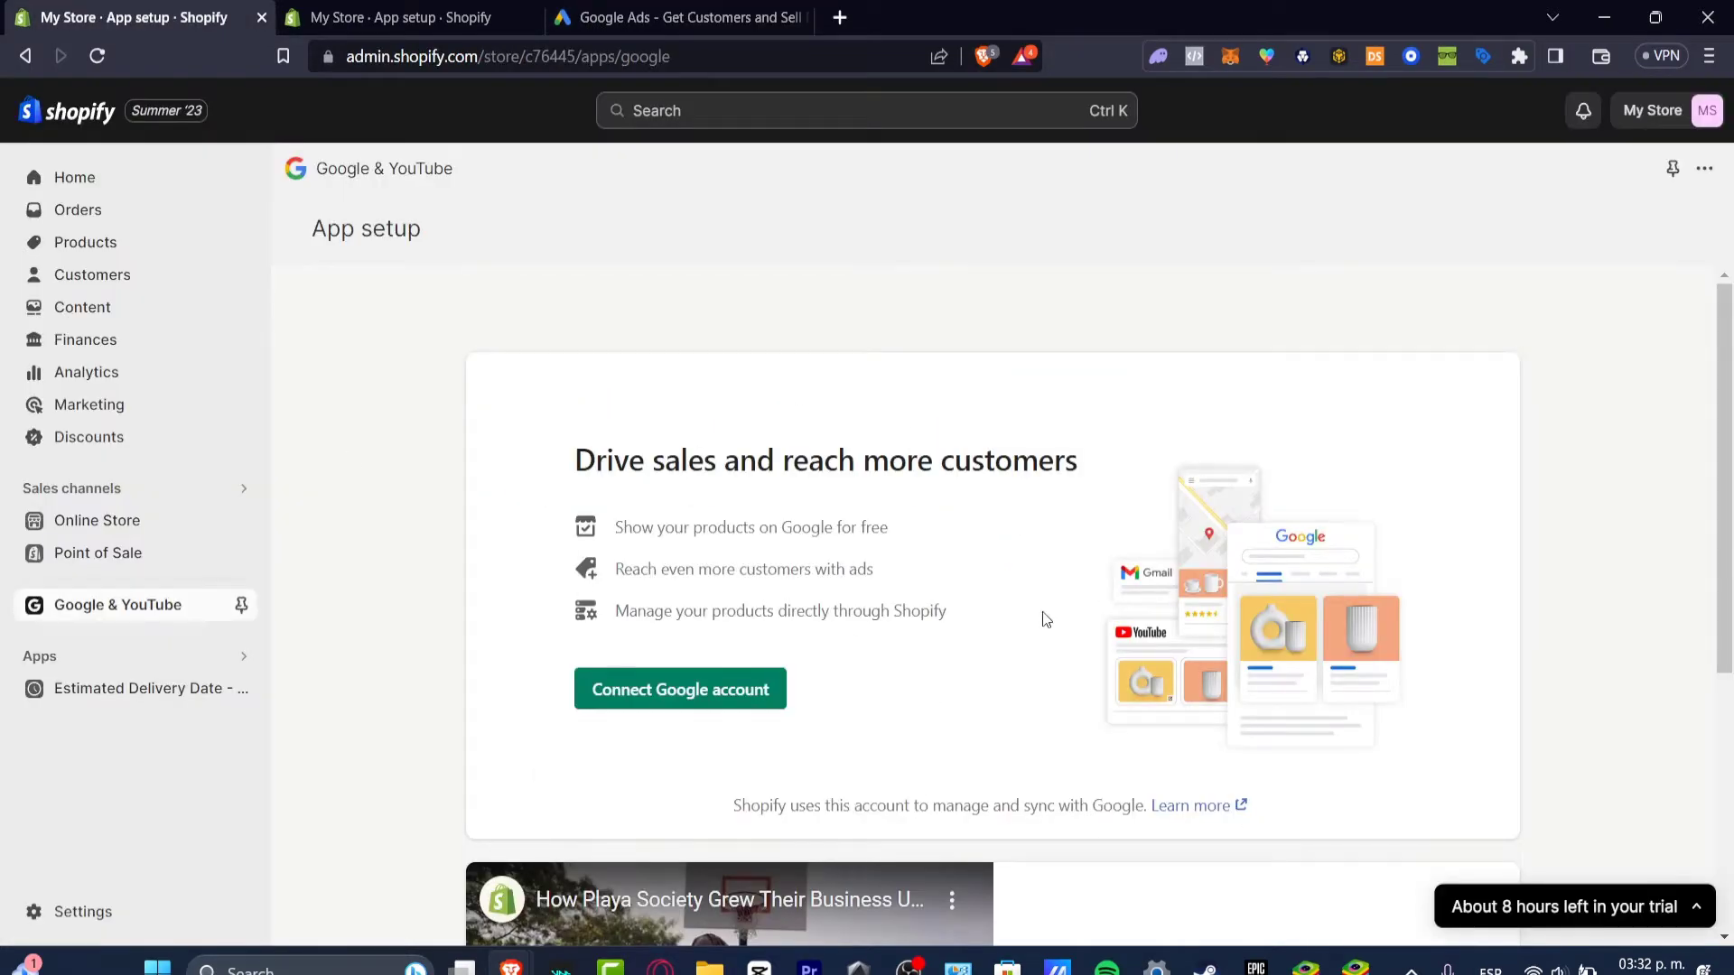
left_click(716, 11)
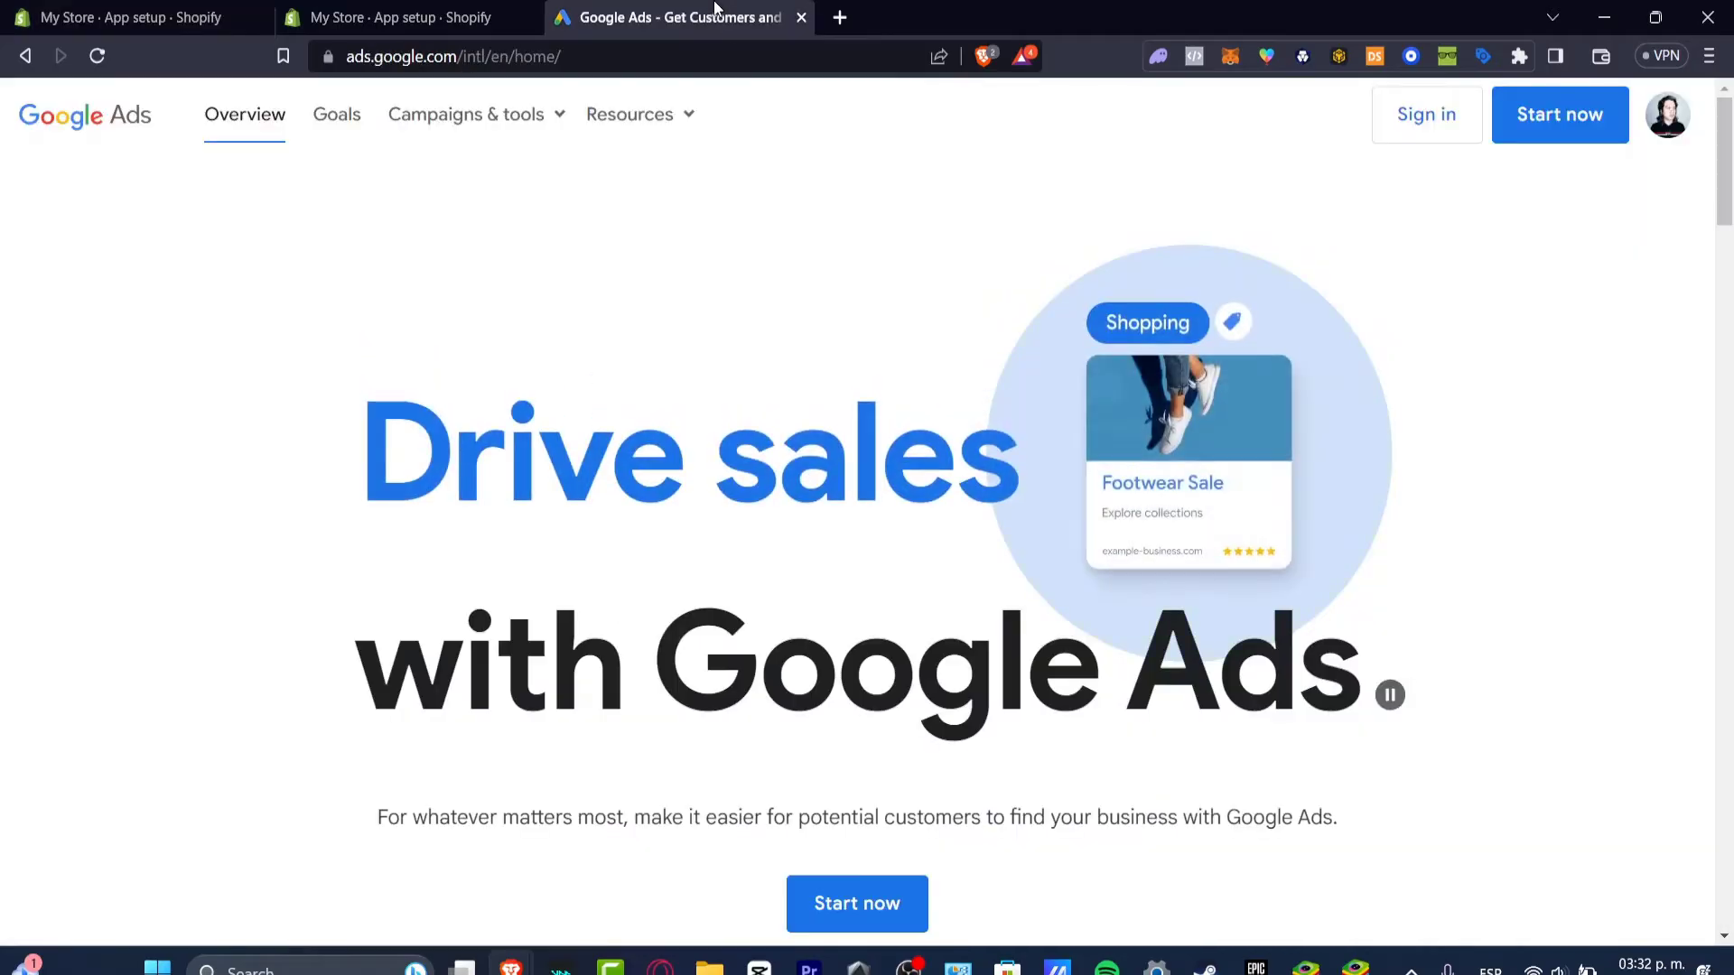
left_click(820, 879)
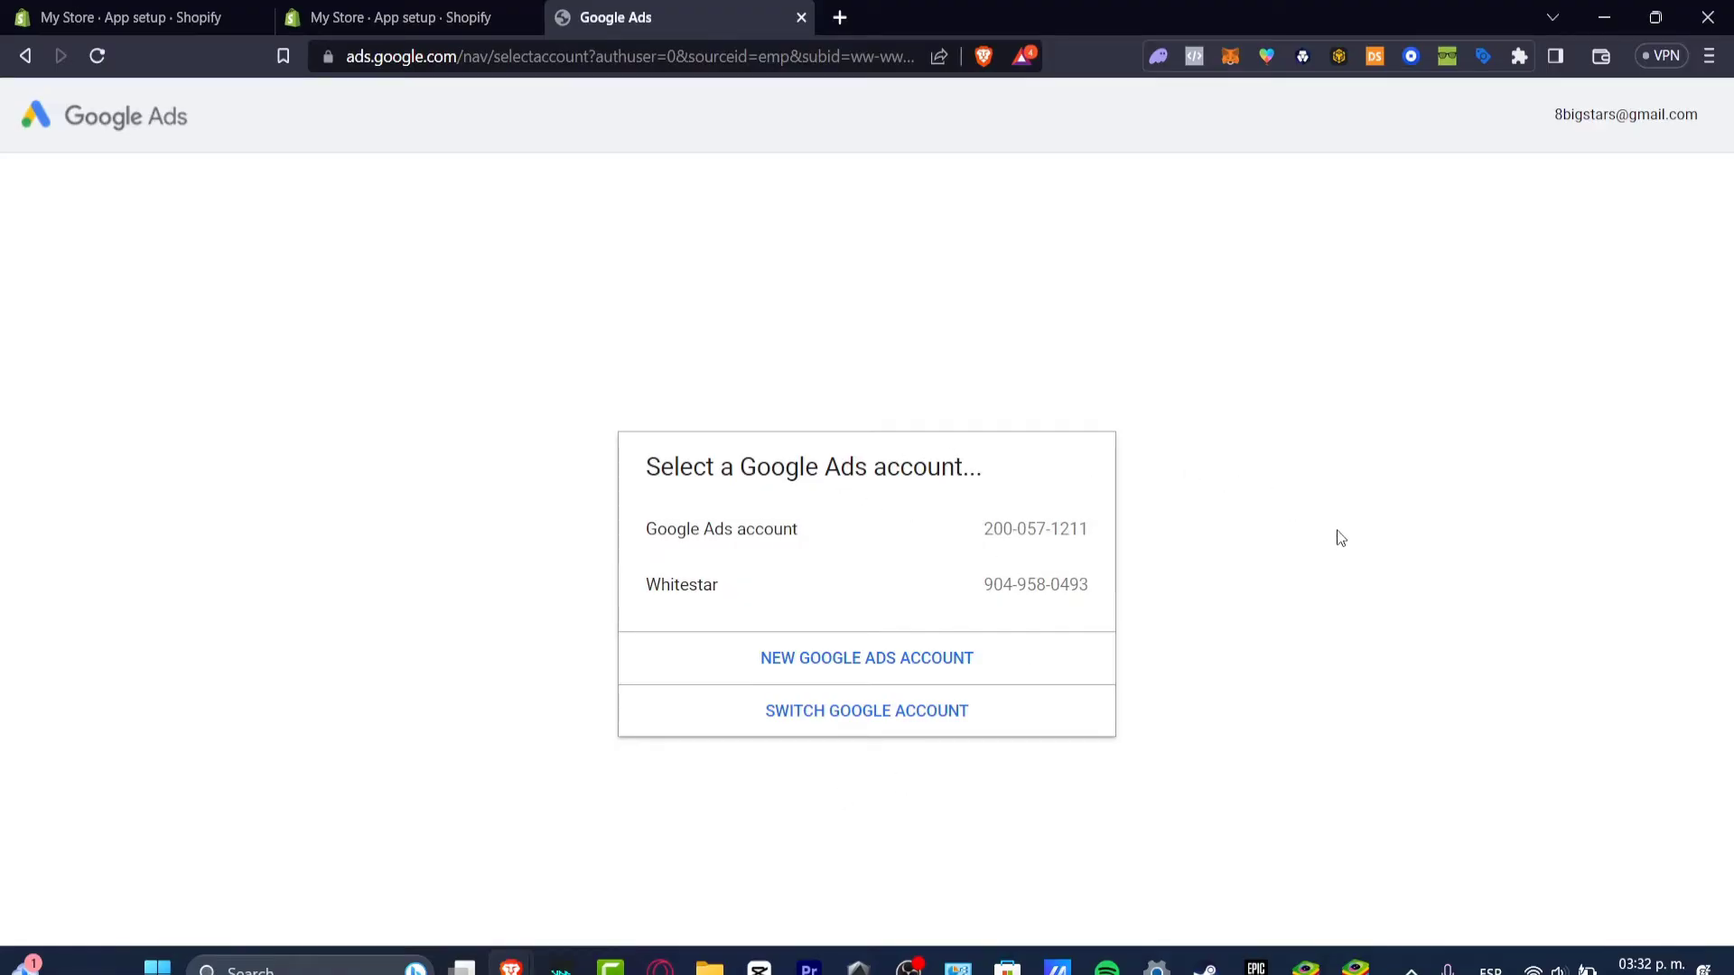
Open the Whitestar Ads account overview, dismiss the security warning, and start a new campaign.
left_click(1002, 600)
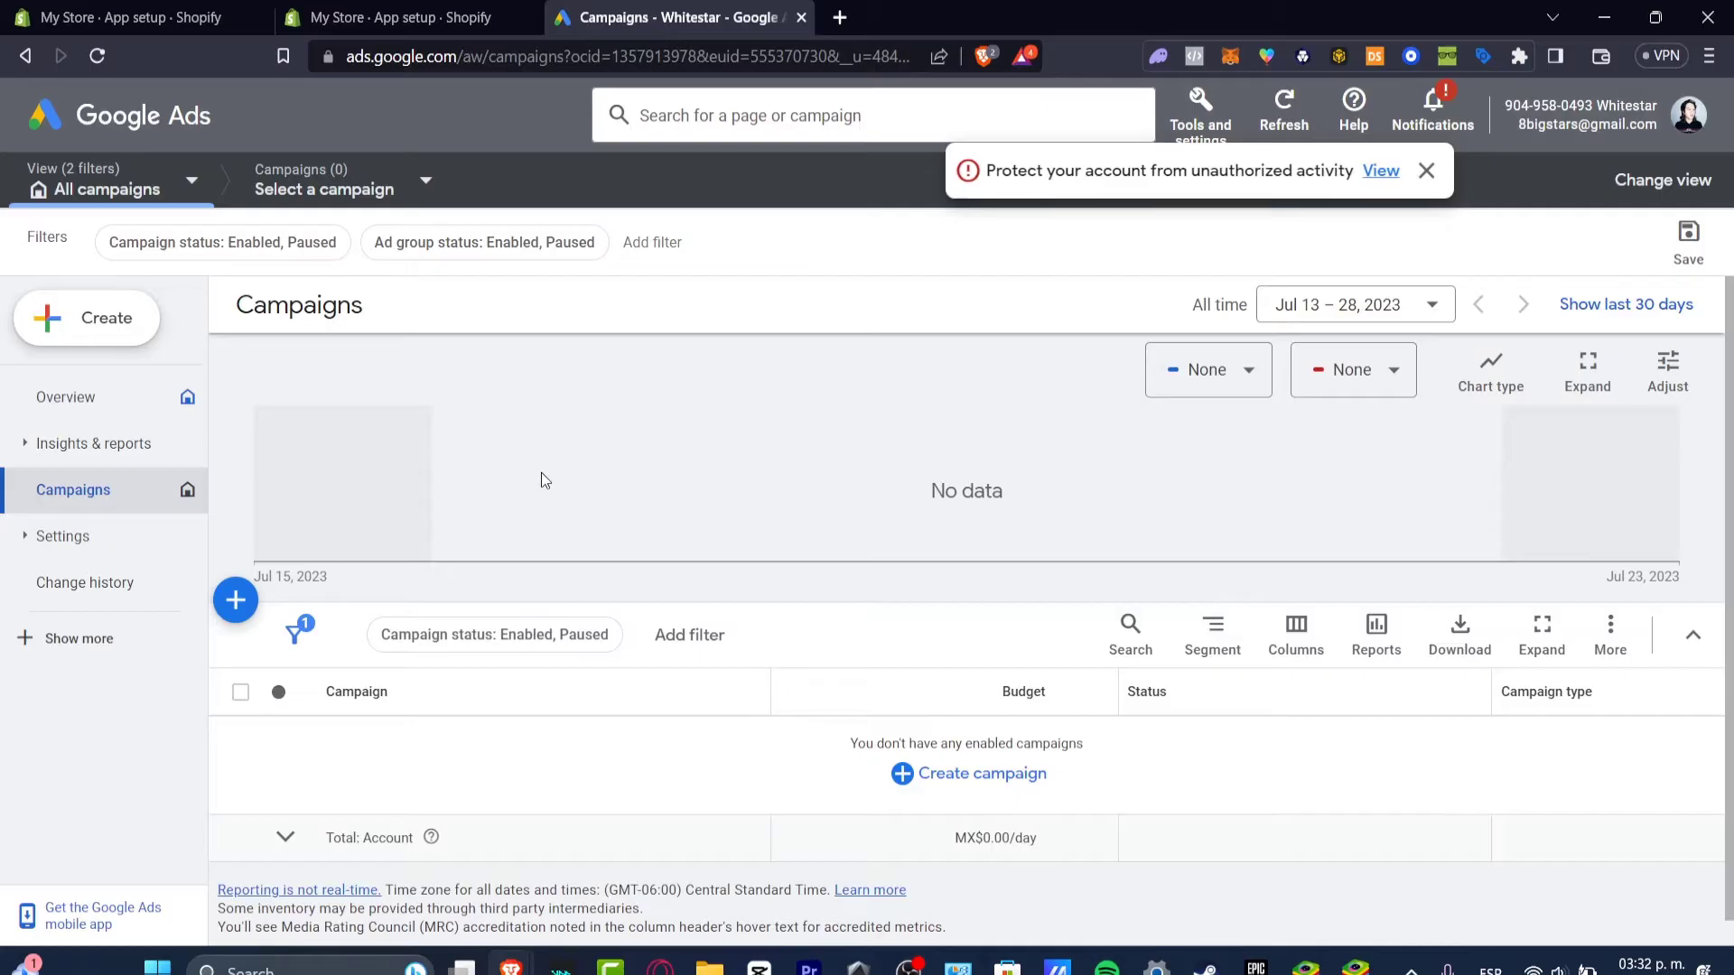
left_click(94, 404)
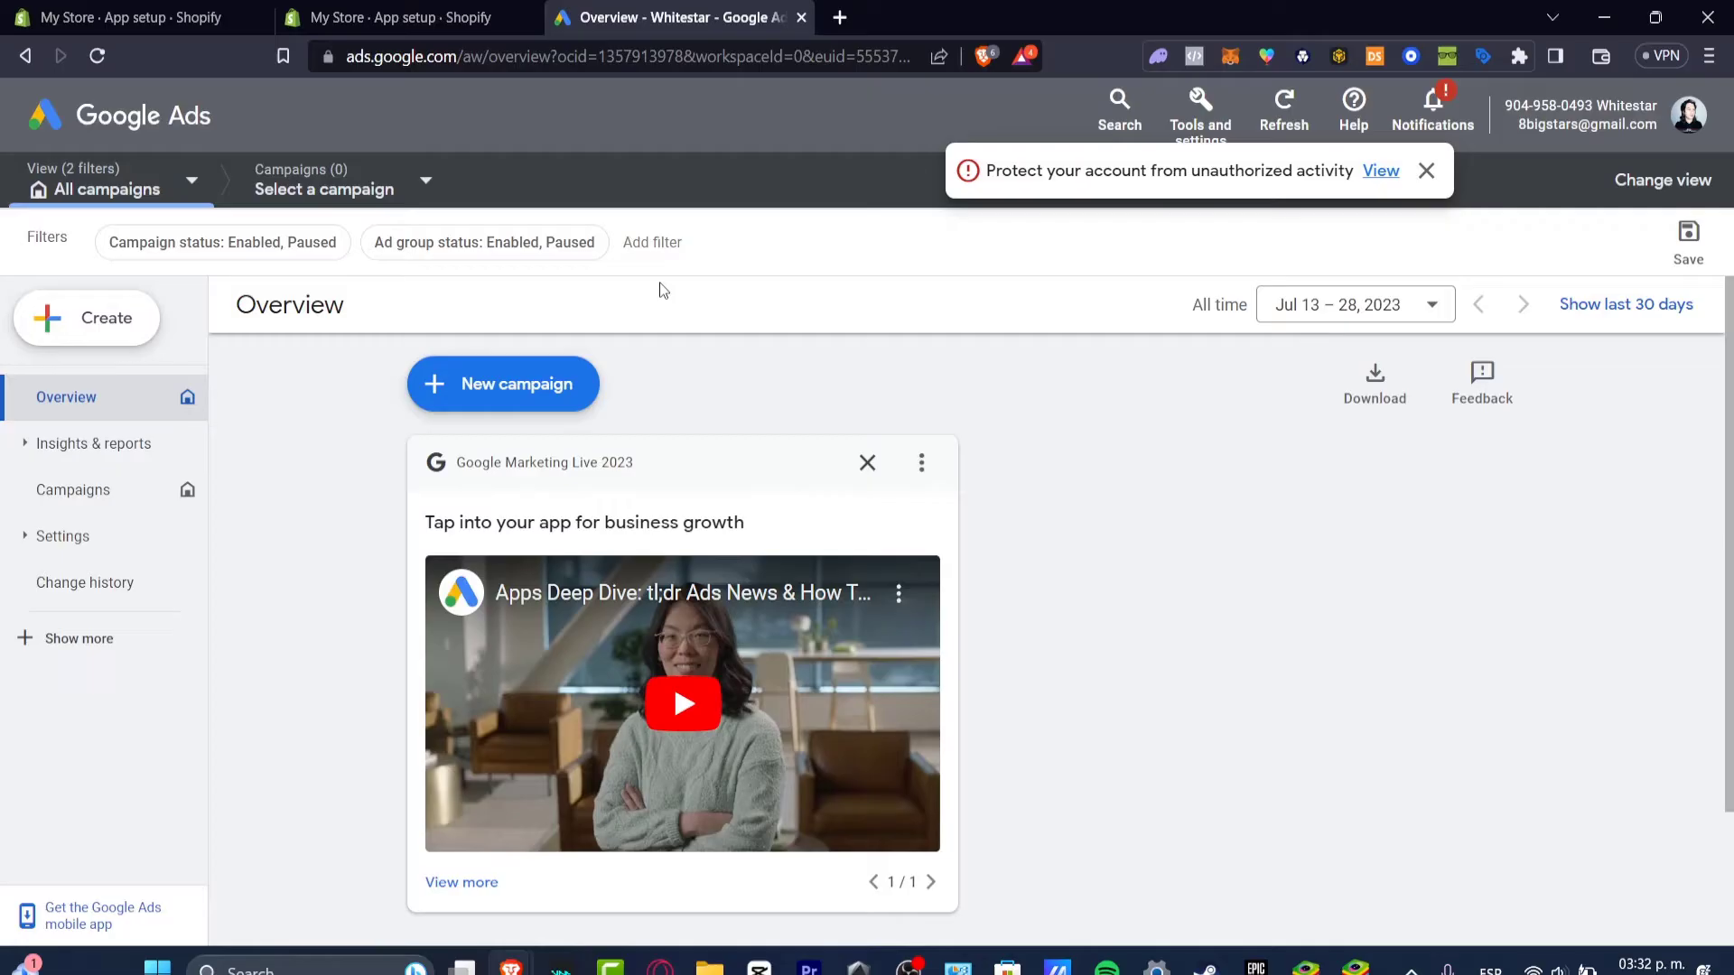
left_click(1426, 170)
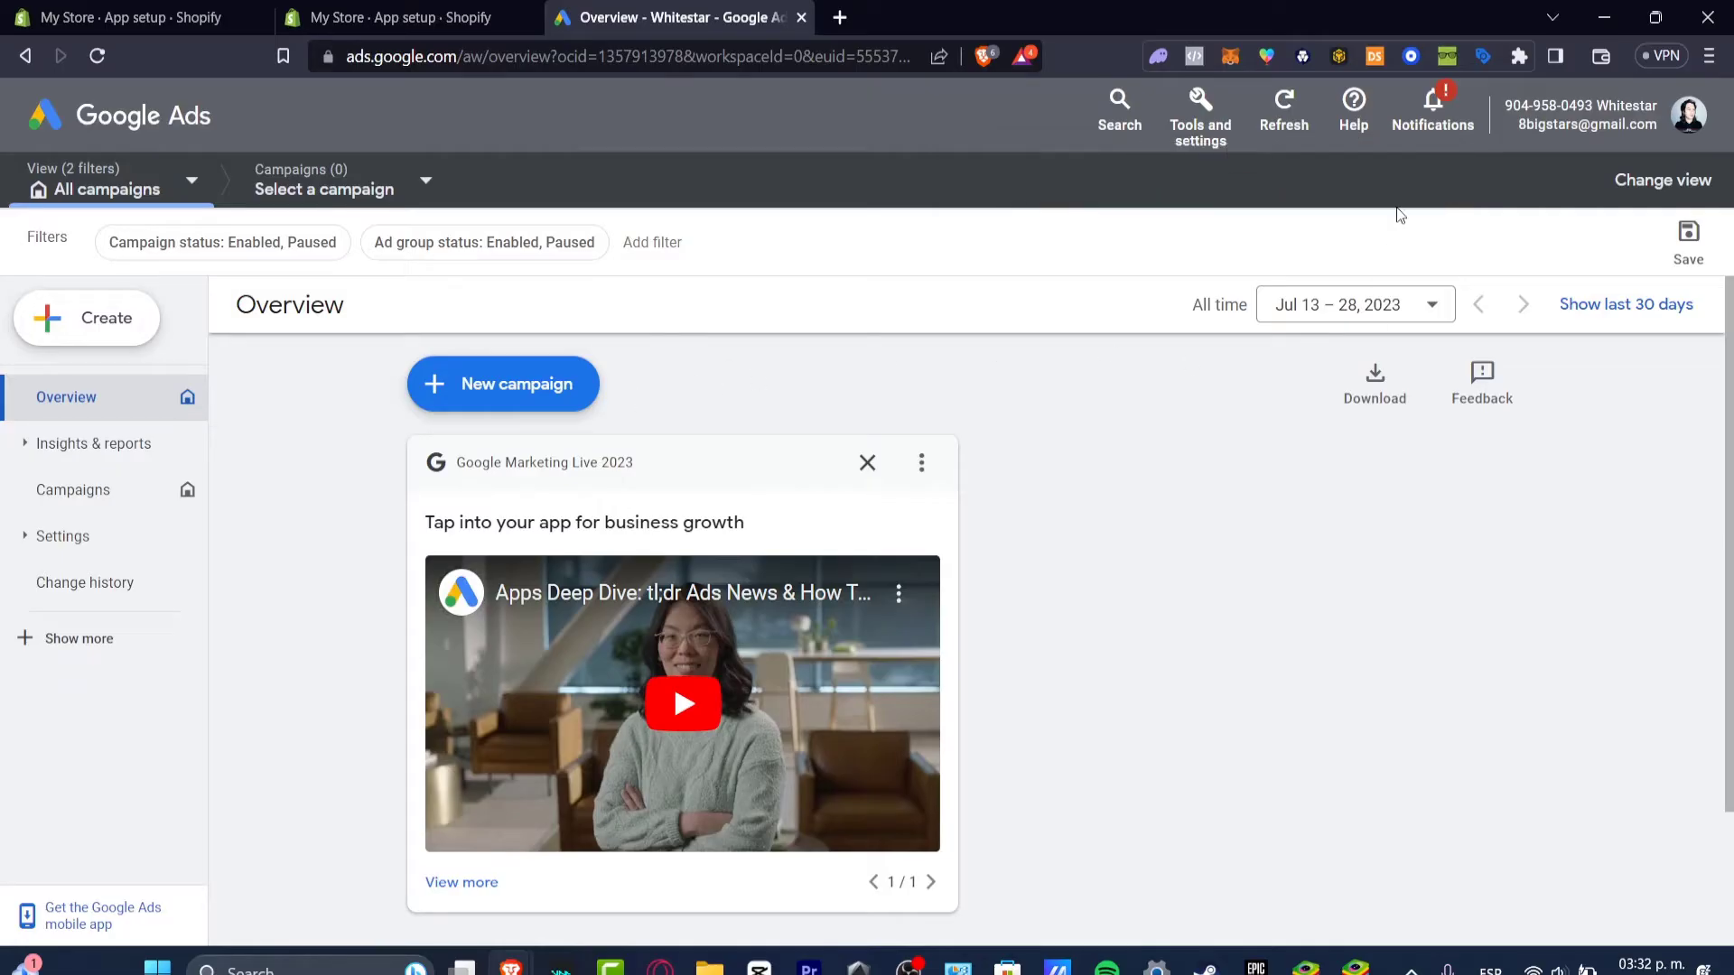
left_click(555, 386)
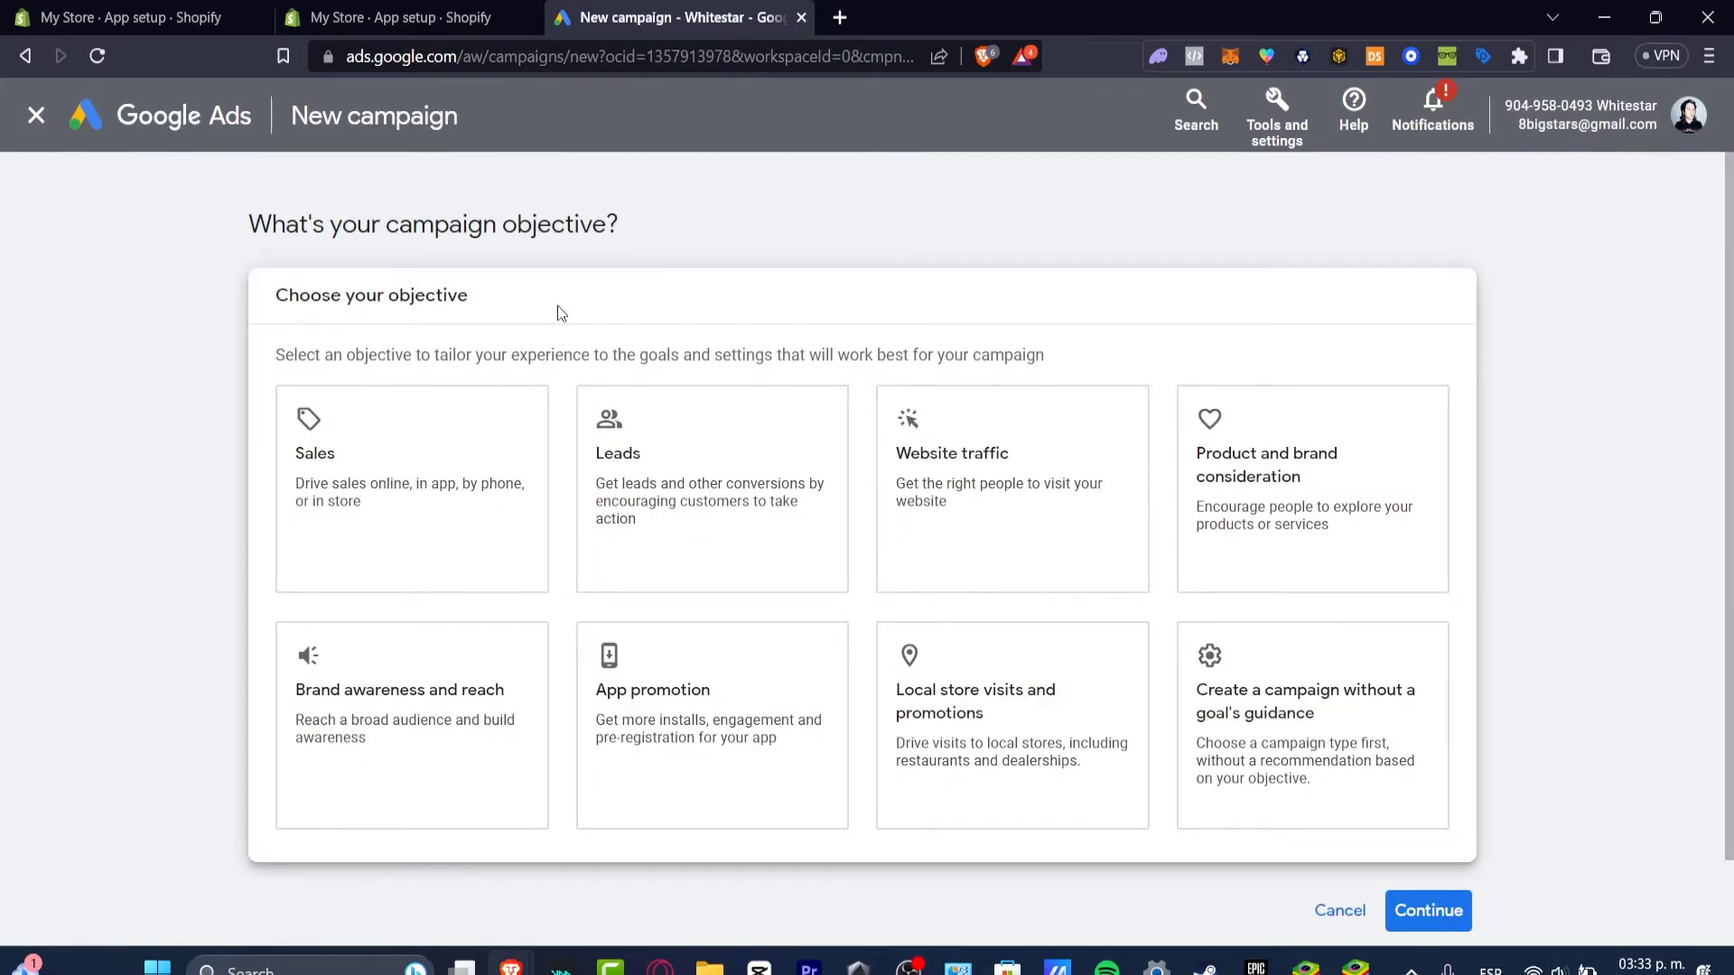
Pick Leads instead of Sales as the new campaign's objective.
left_click(136, 17)
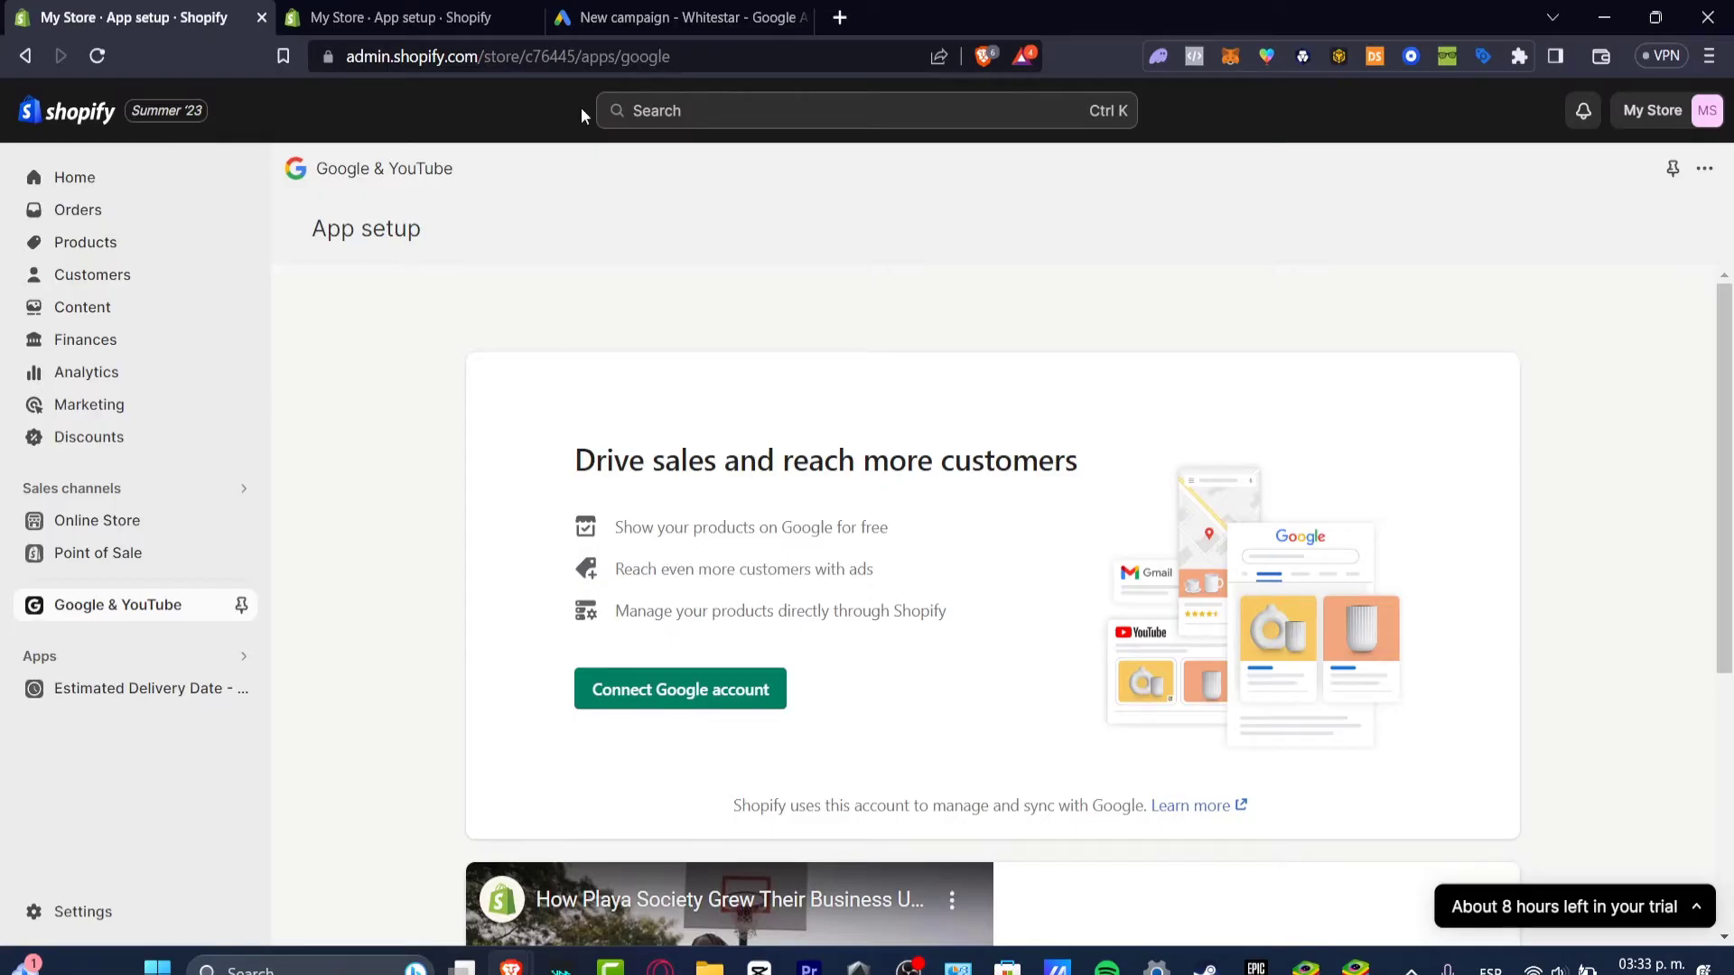
left_click(603, 17)
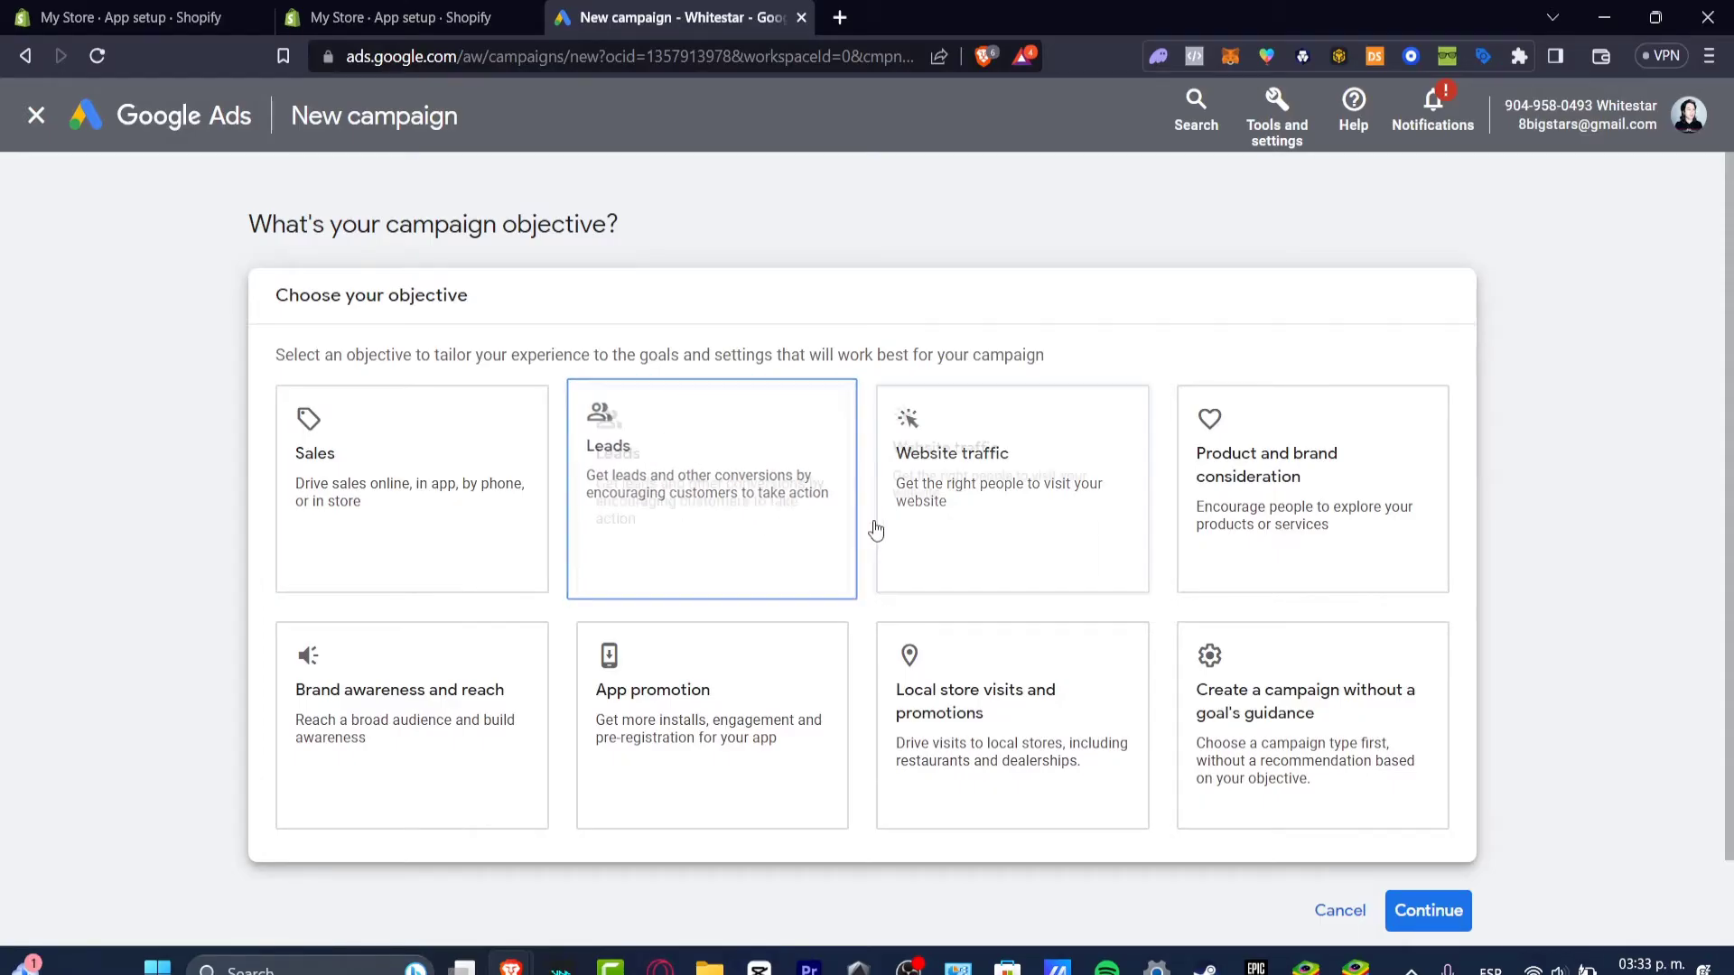
left_click(302, 510)
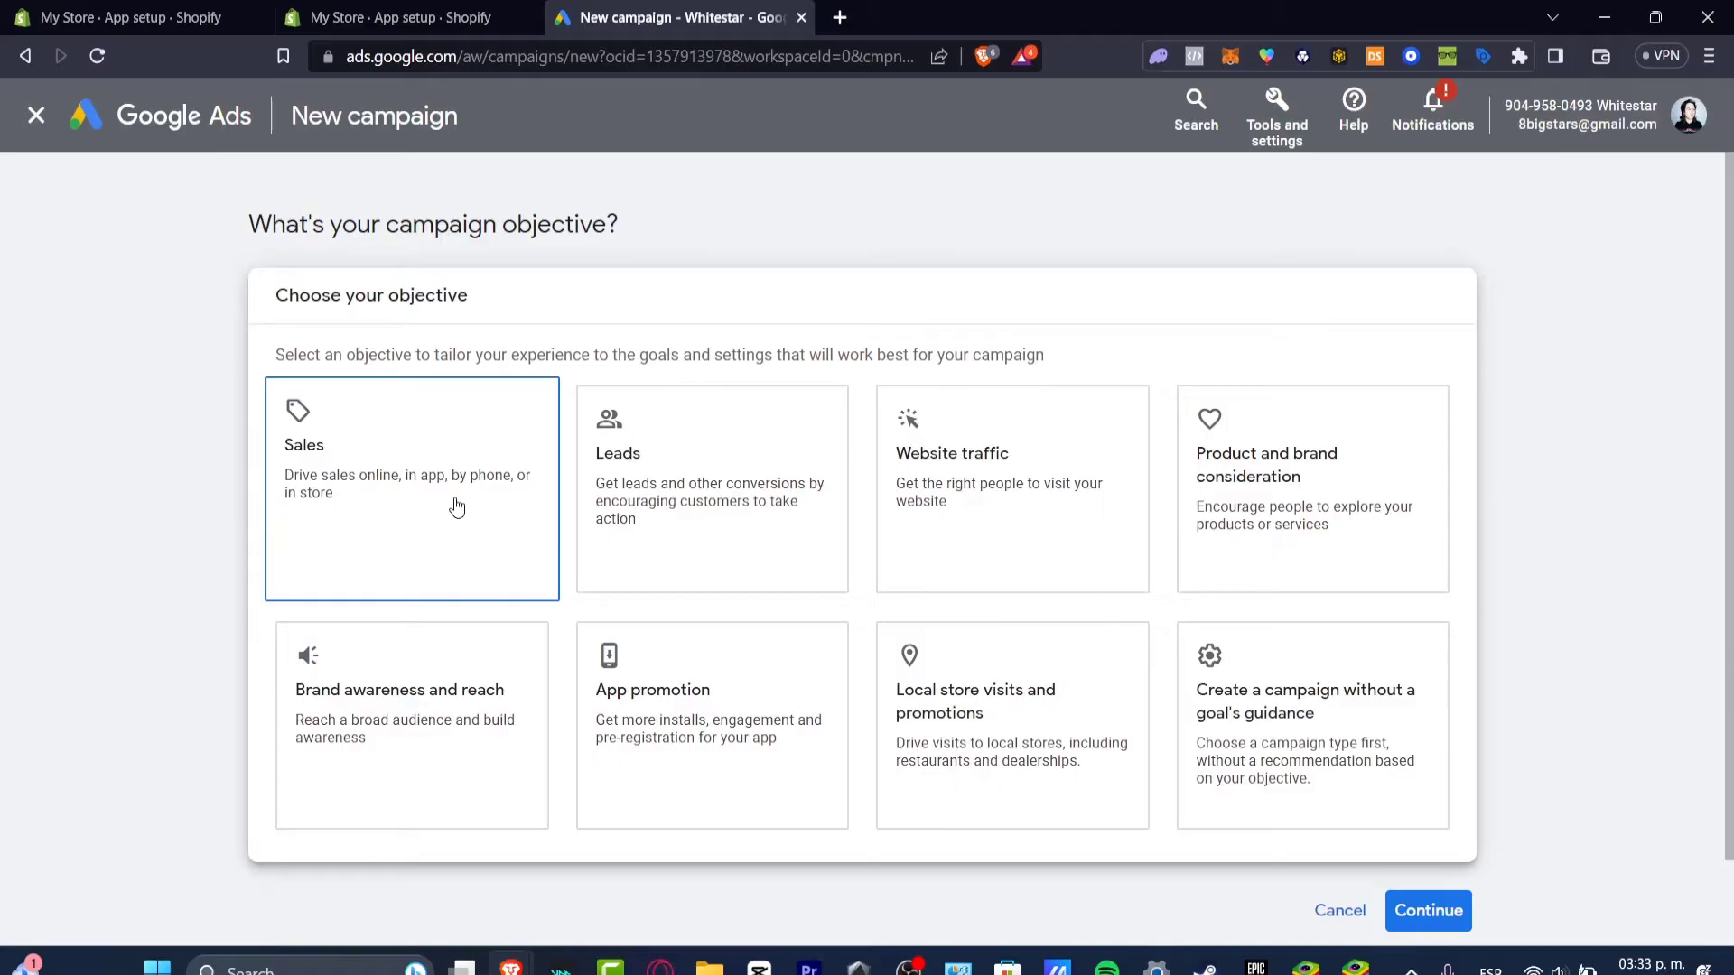
left_click(695, 497)
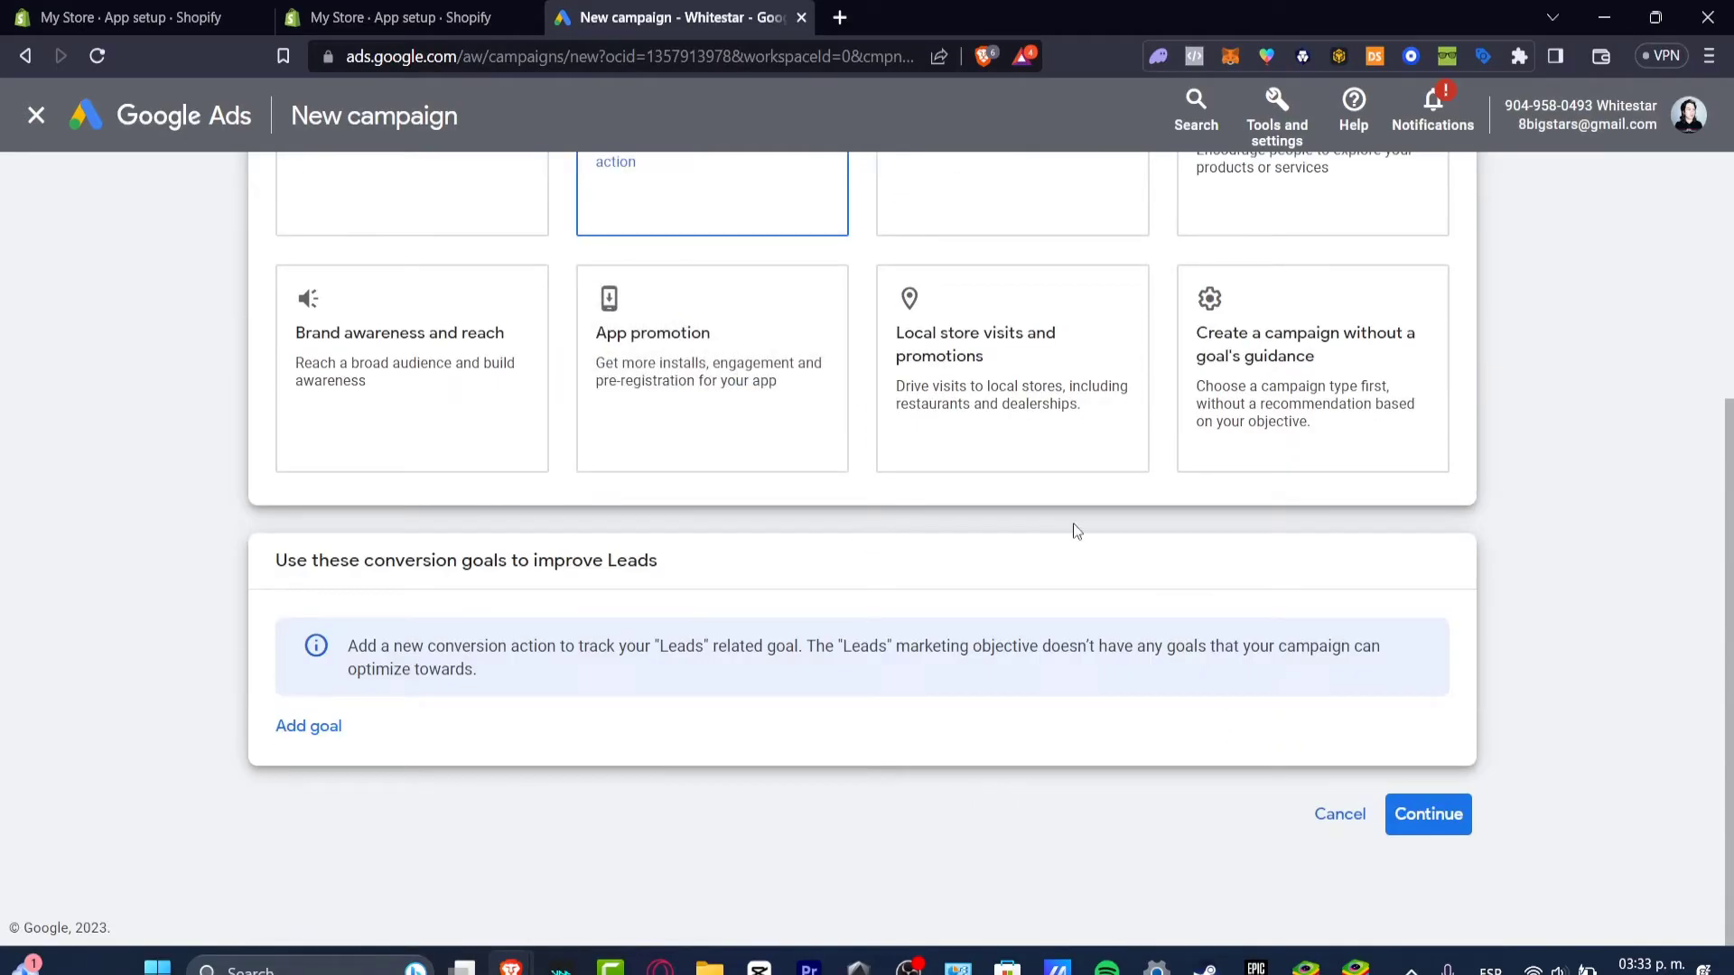
left_click_drag(403, 561, 728, 548)
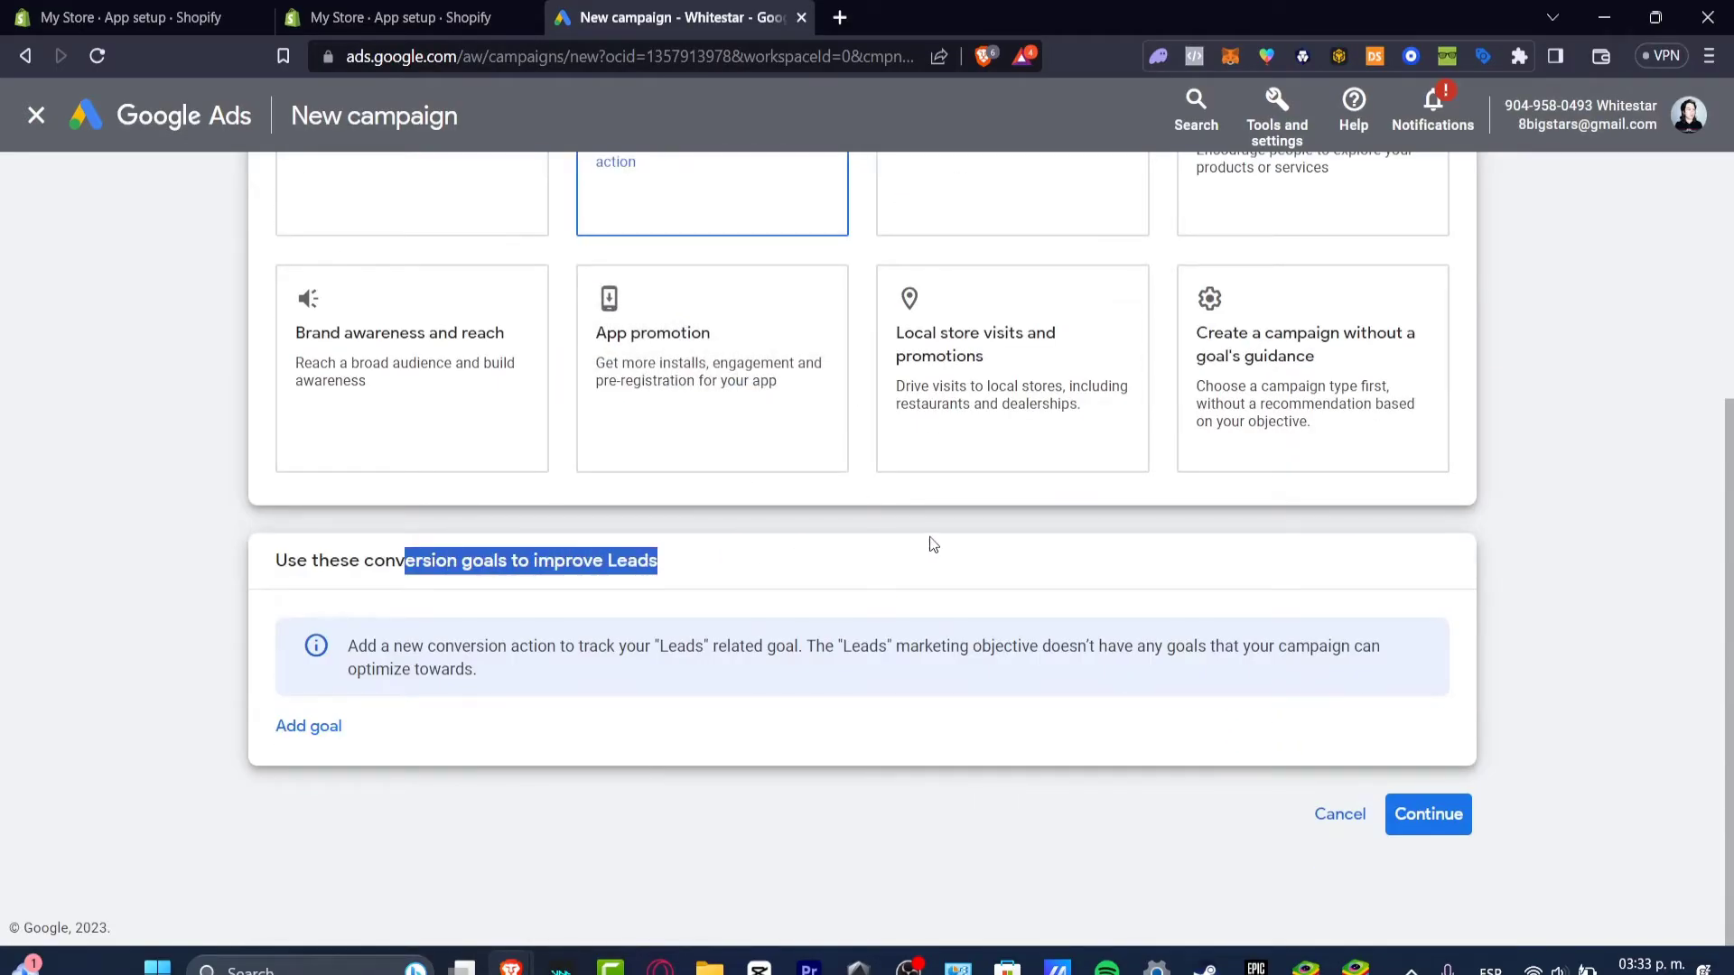
Confirm the Leads objective and pick Search from the campaign type choices.
left_click(1427, 816)
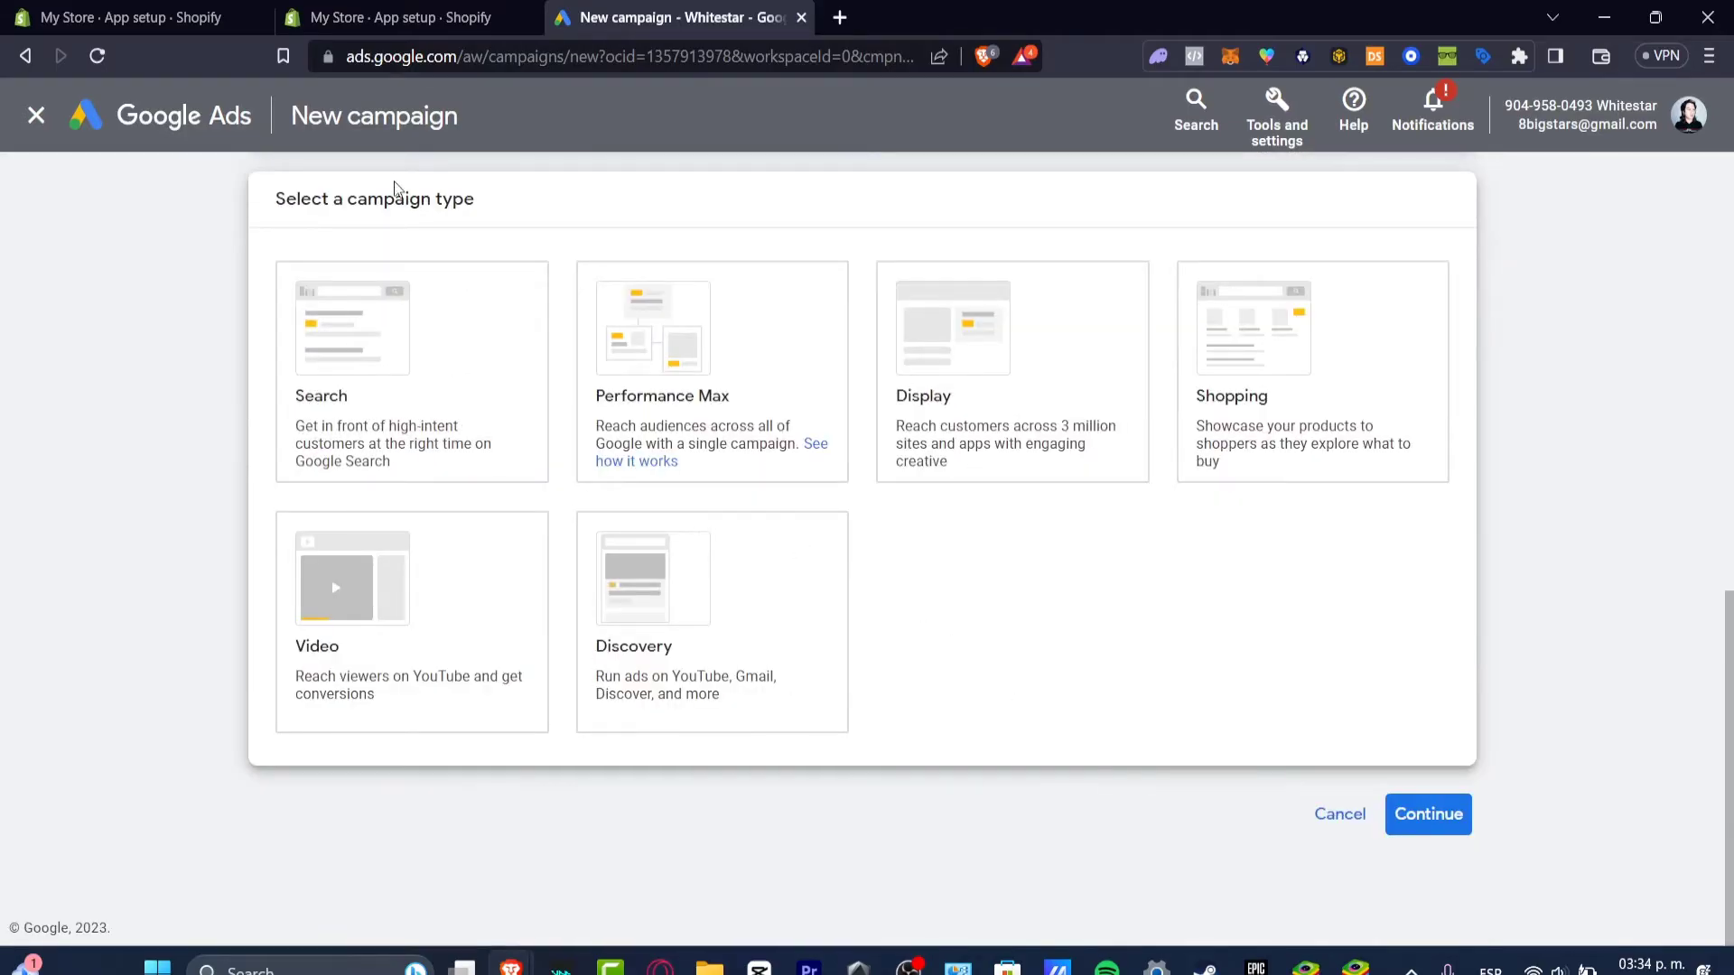
left_click_drag(395, 199, 503, 198)
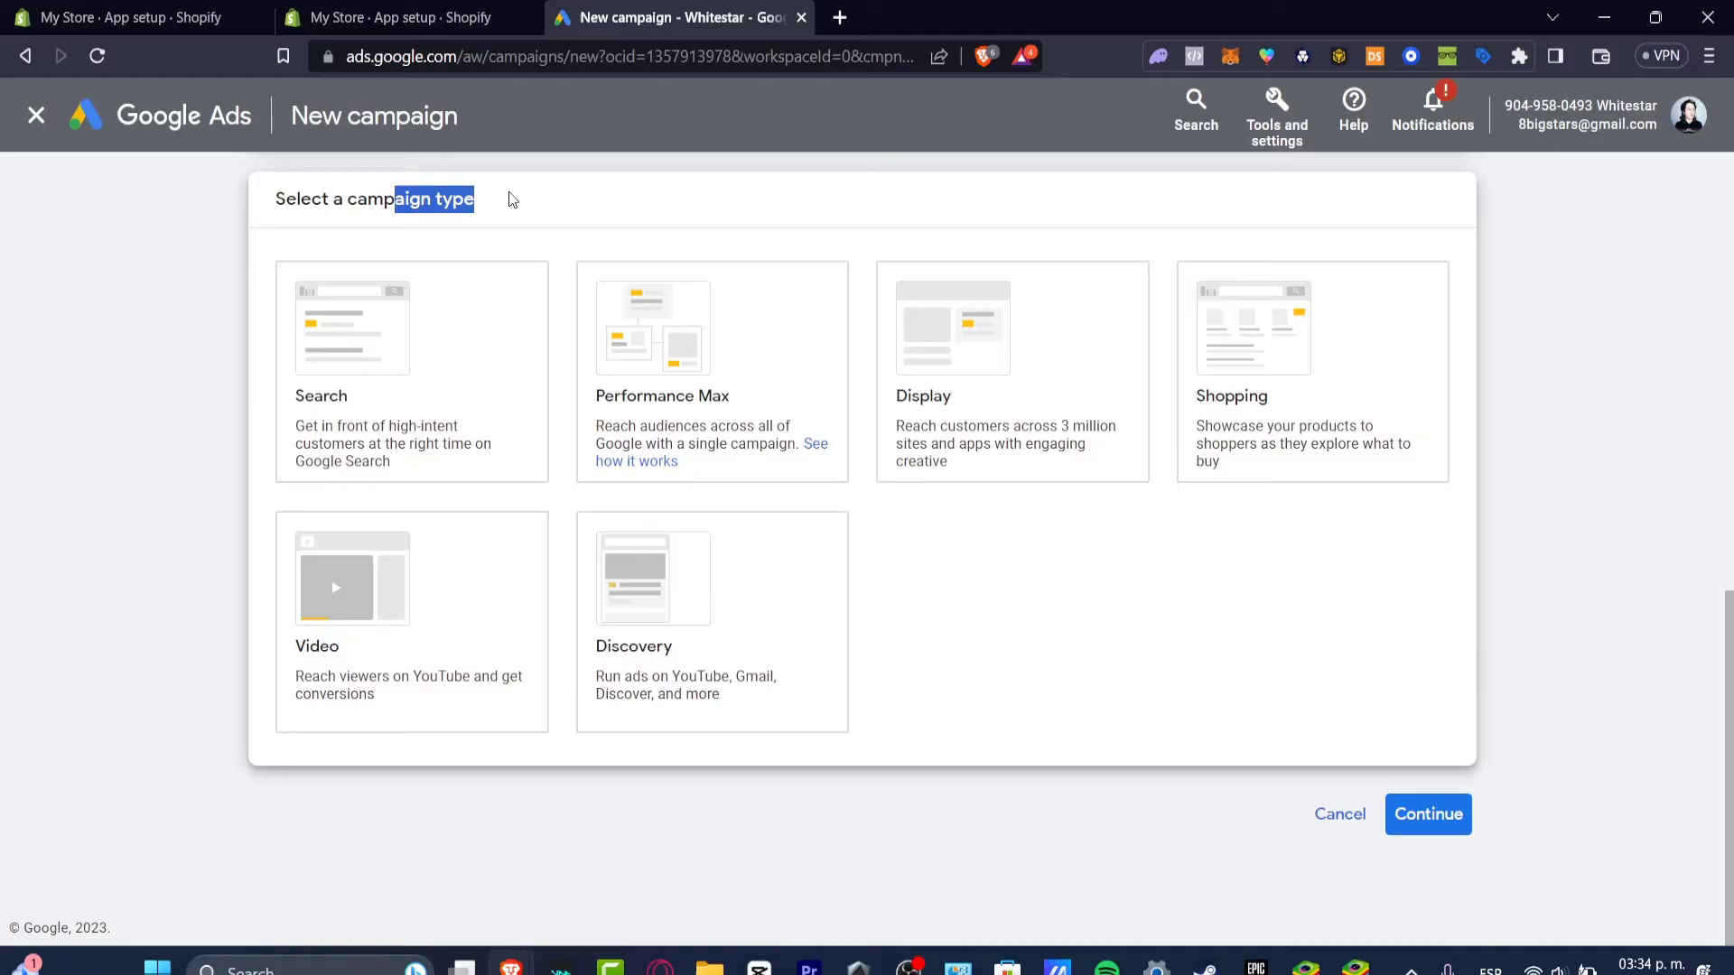
left_click(496, 360)
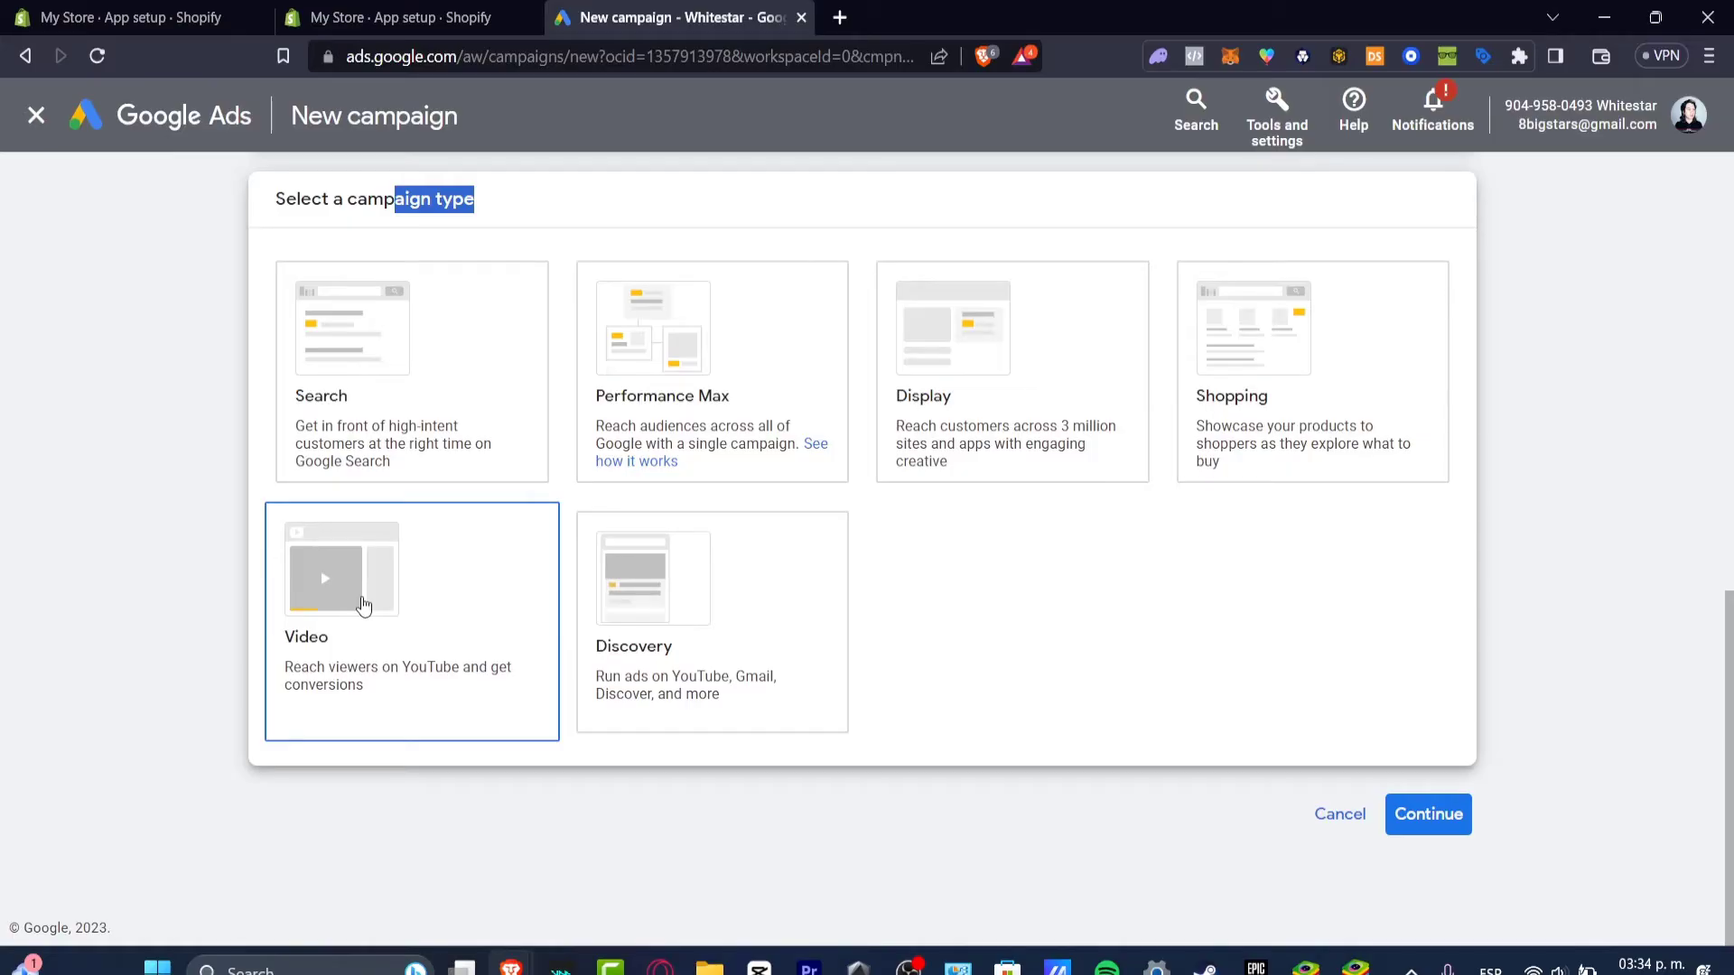
View the Shopify store's product list, then return to the new campaign setup.
left_click(135, 17)
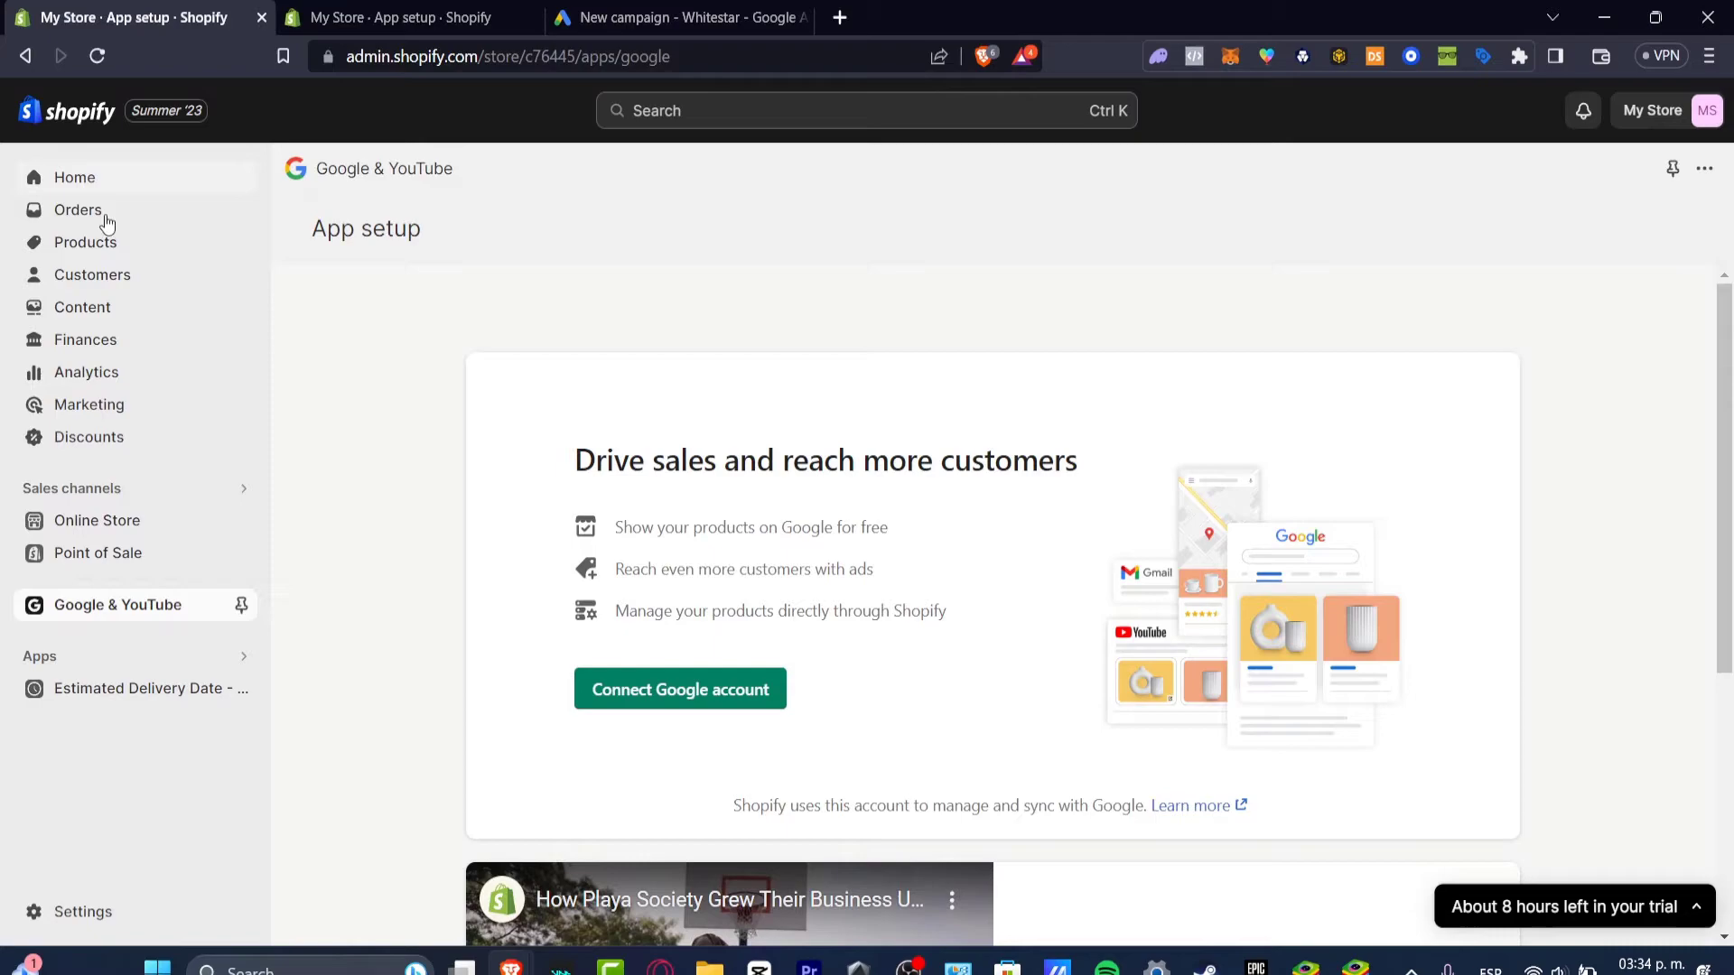
left_click(108, 242)
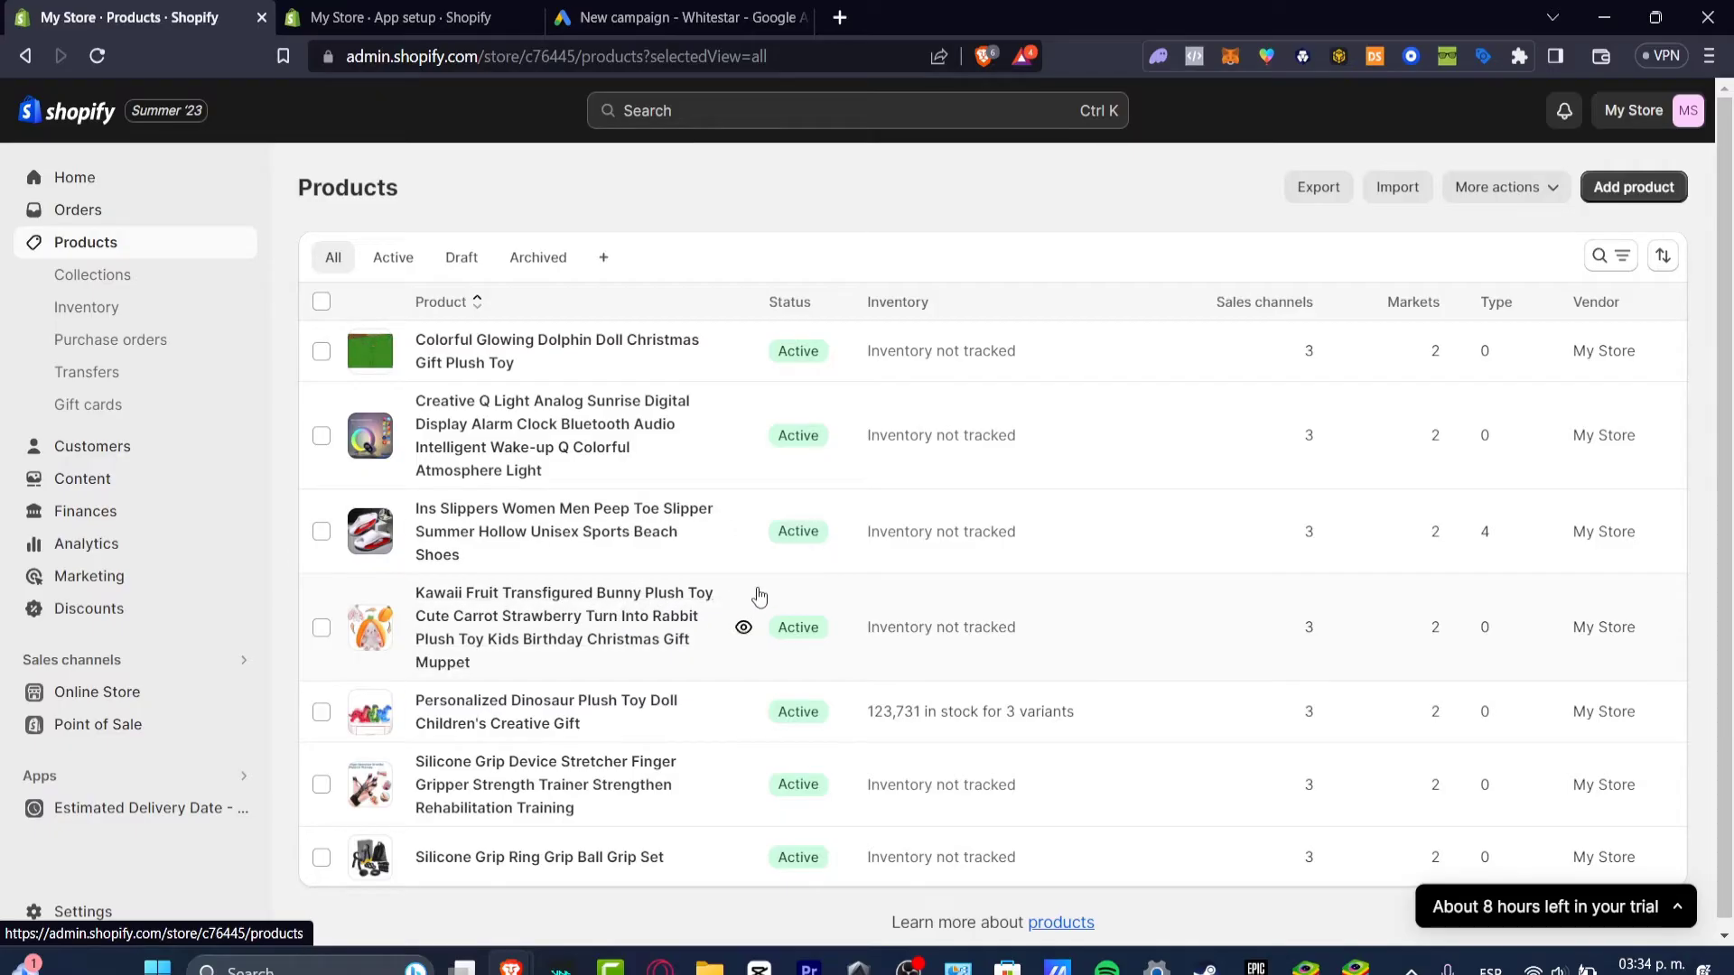
left_click(664, 17)
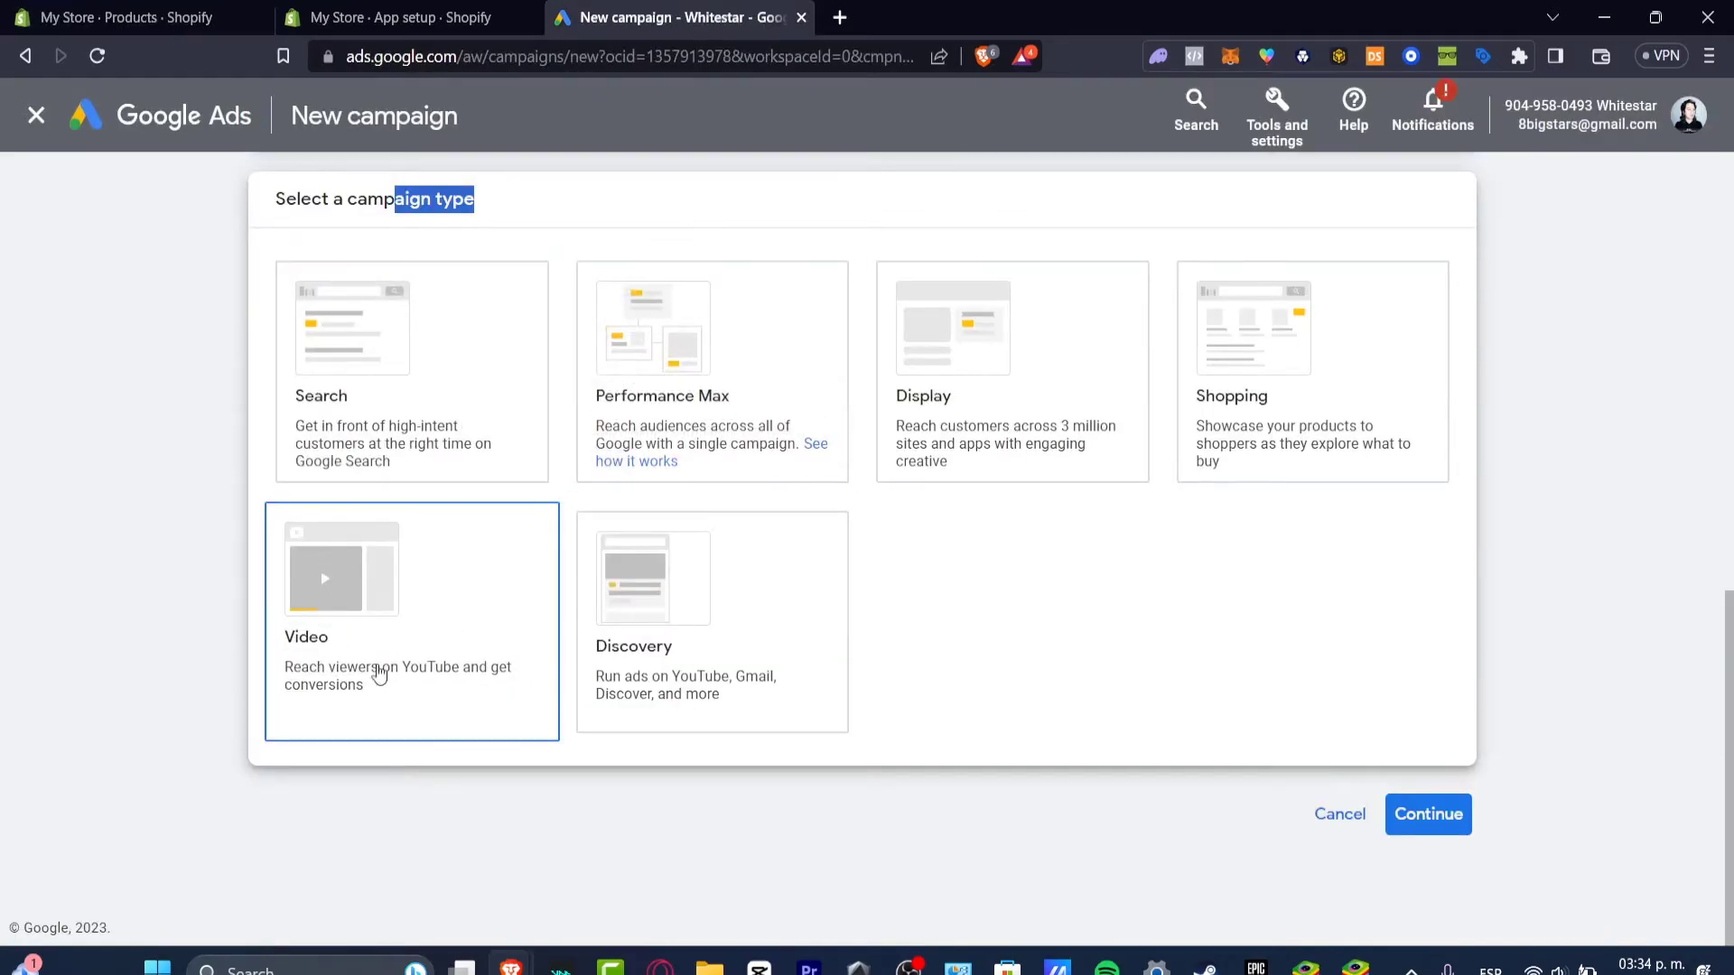
Search Google for 'boonie plush toy' in a new tab and browse the results.
left_click(842, 16)
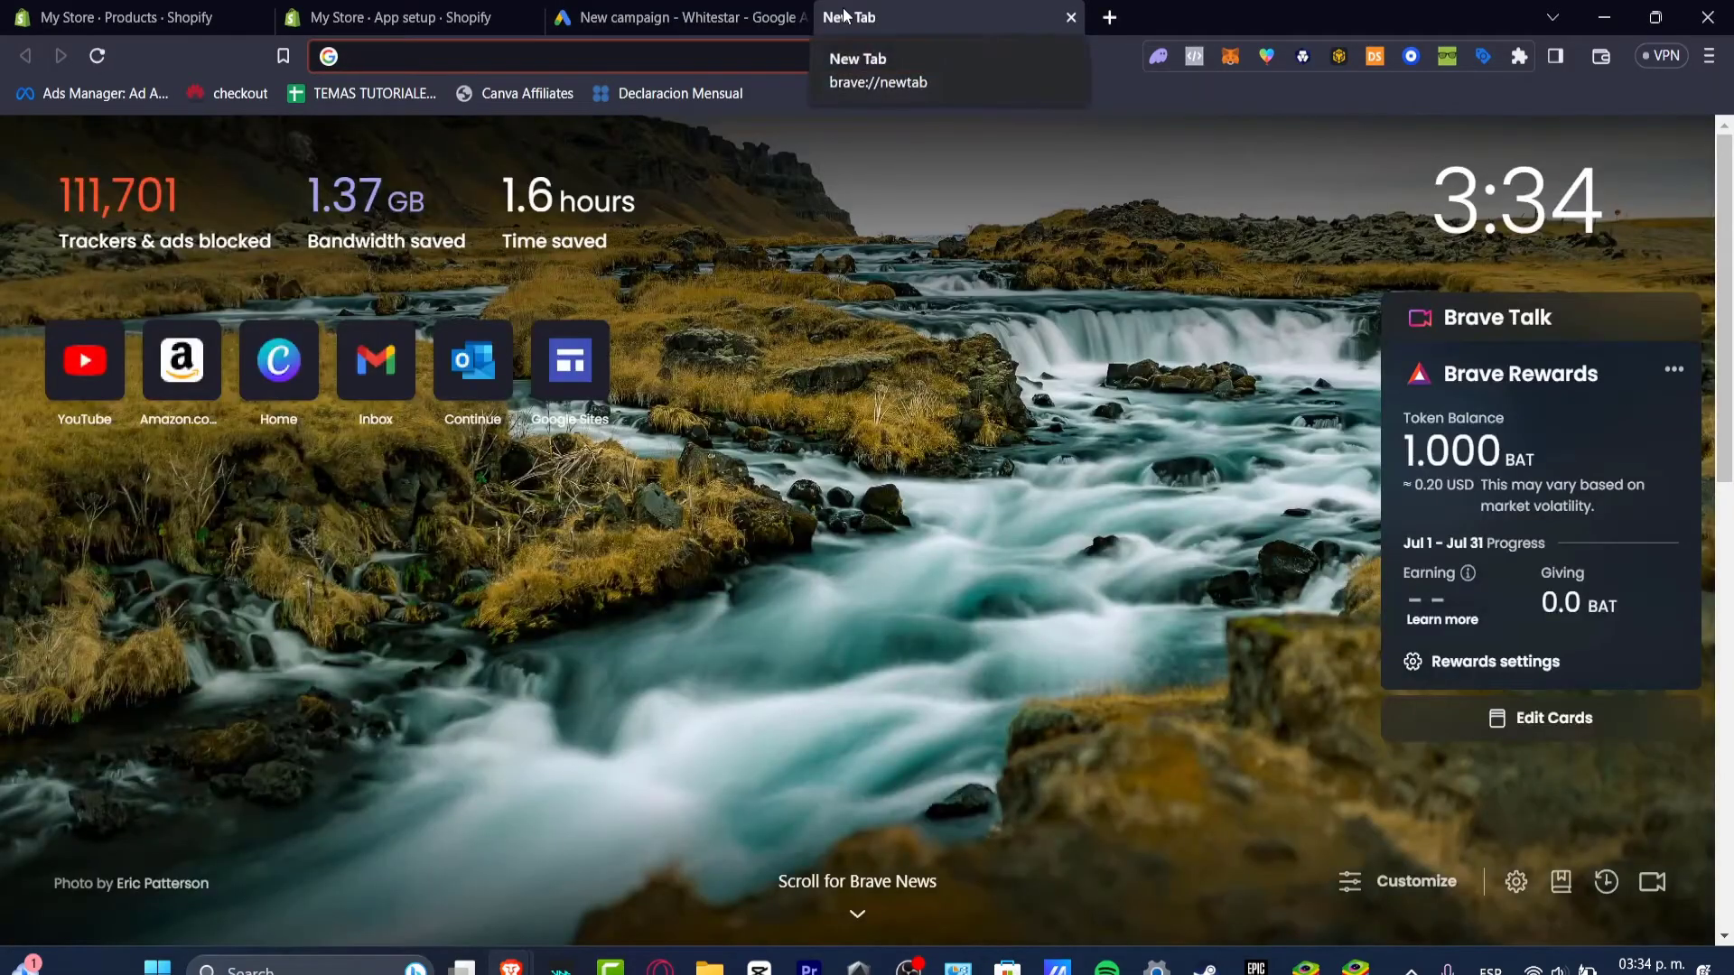
type("pul")
key("BackSpace")
type("bli")
key("BackSpace")
key("BackSpace")
key("BackSpace")
key("BackSpace")
key("BackSpace")
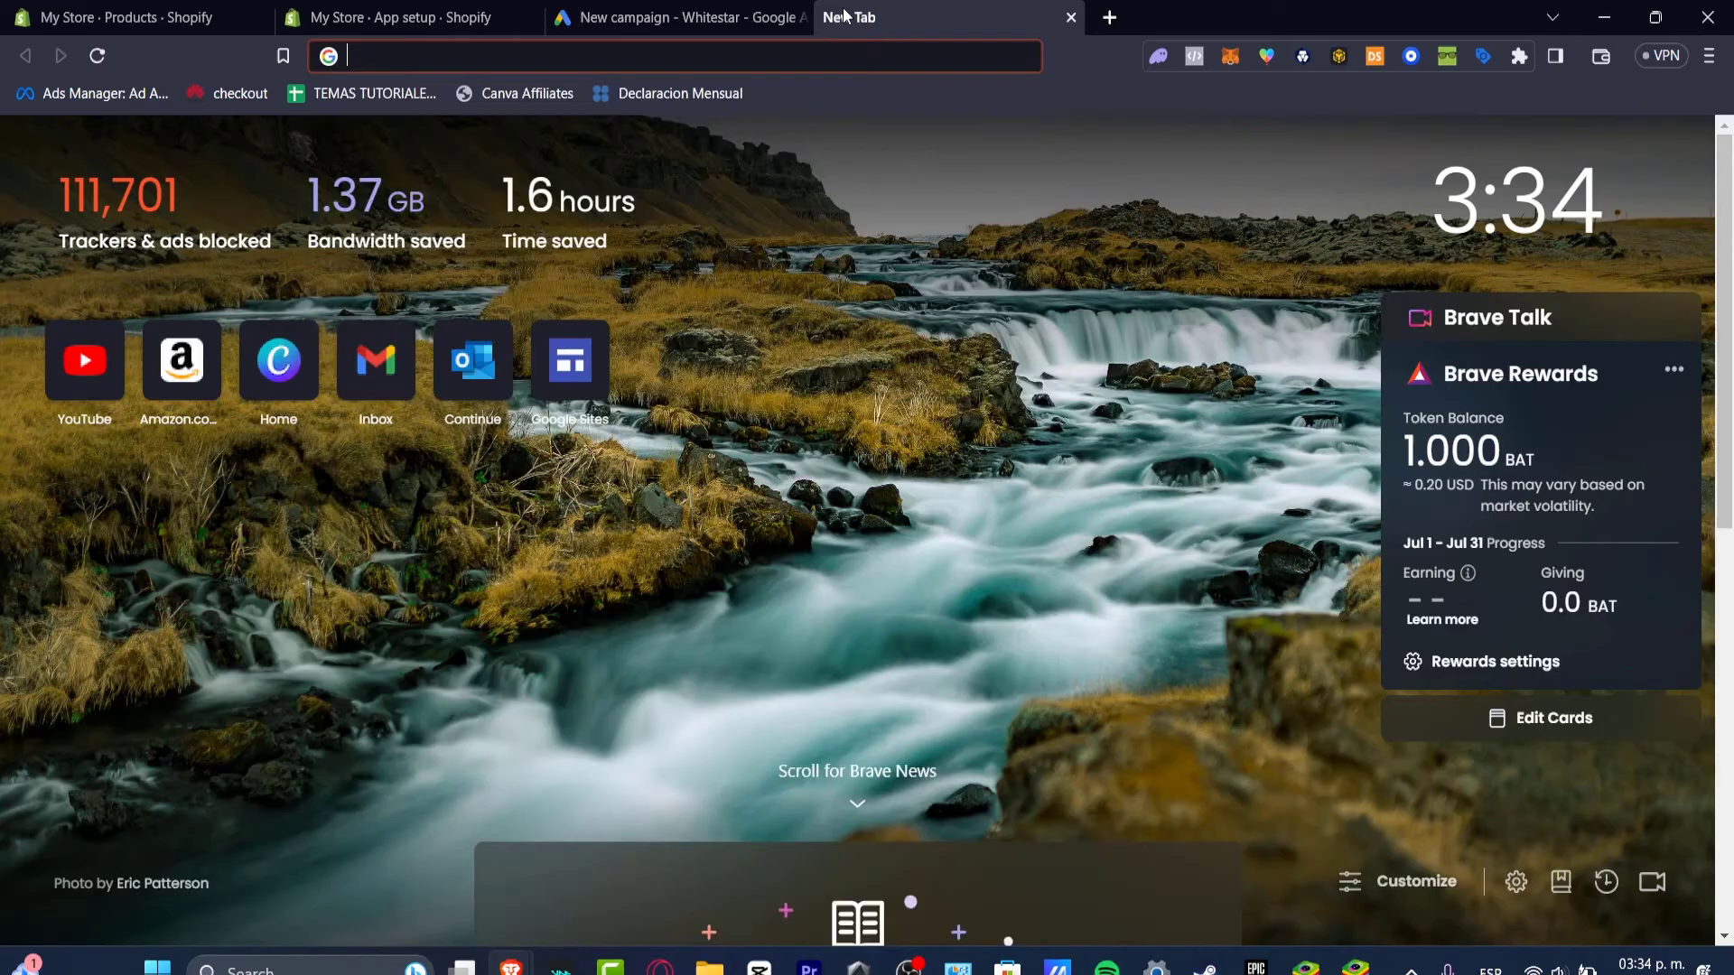
type("boonie plush toy")
key("Return")
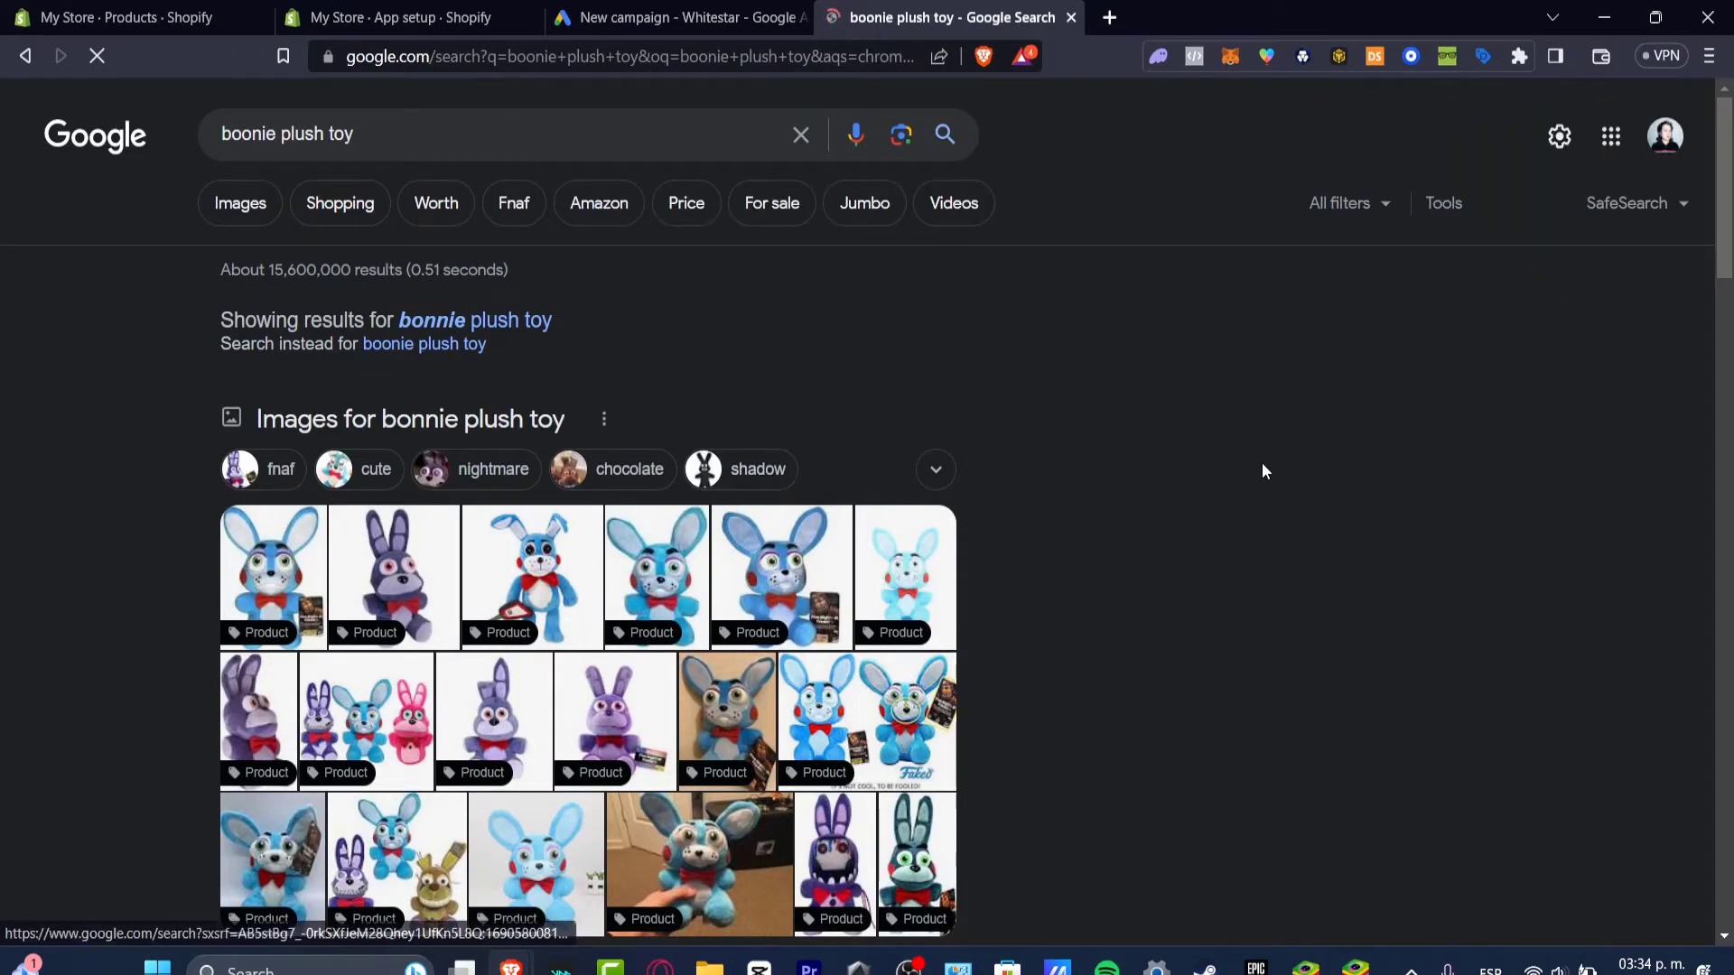
scroll(1260, 463, "down", 4)
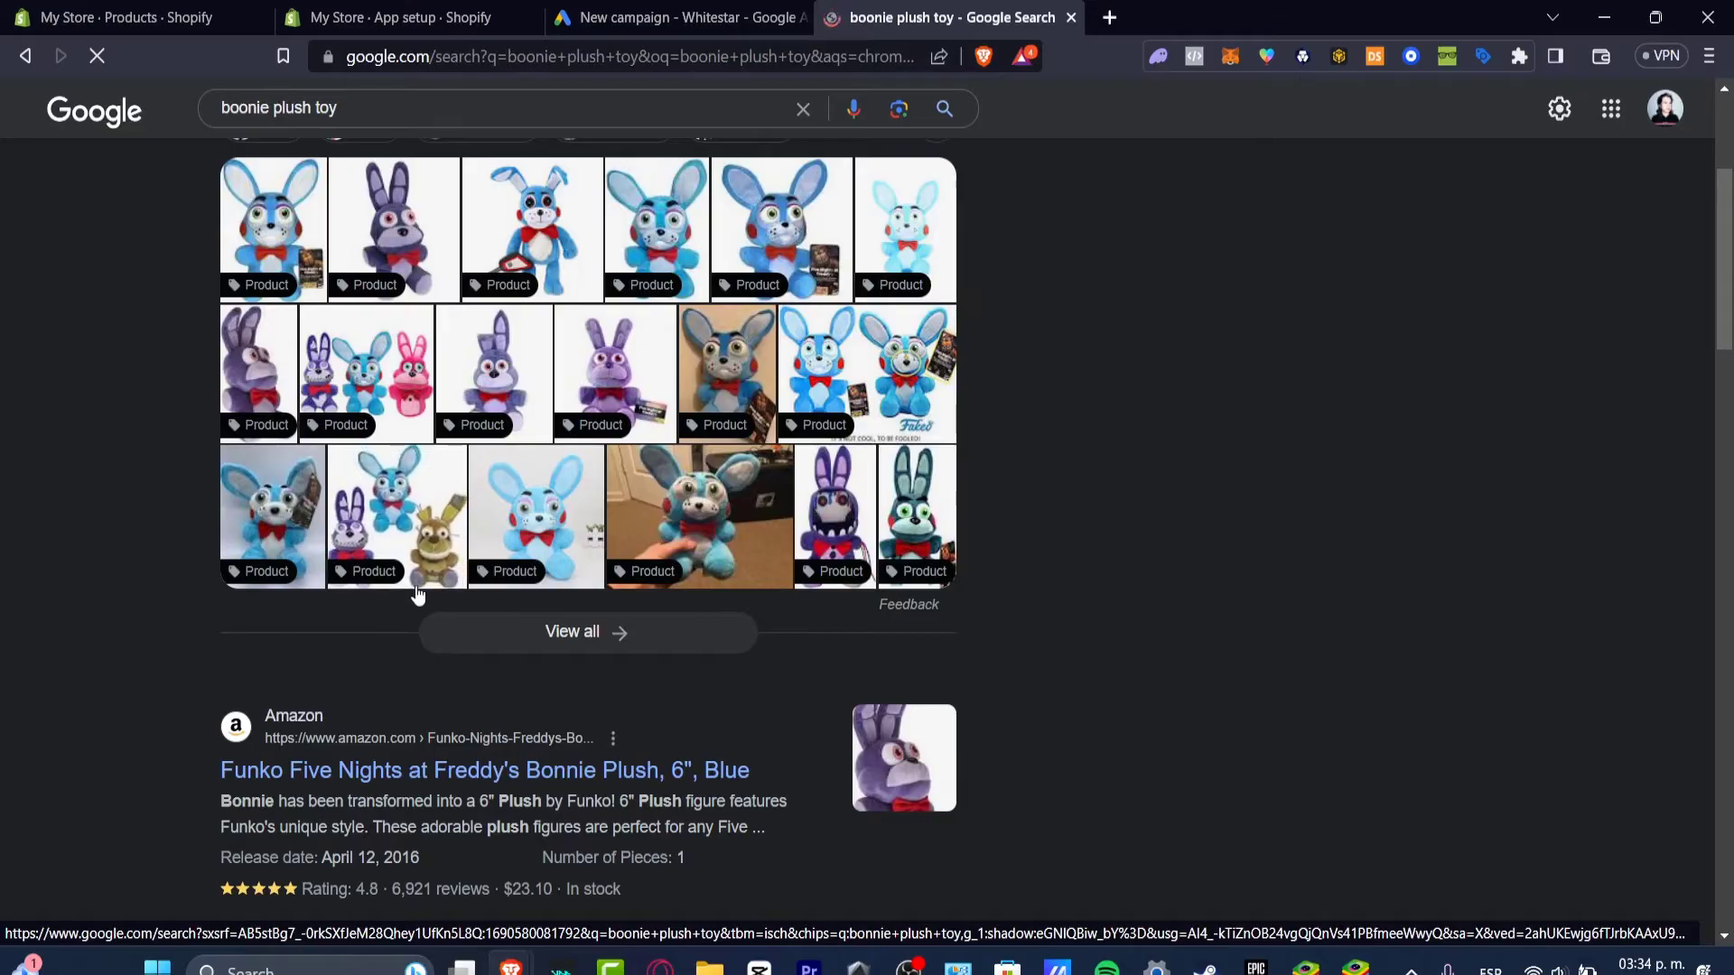
scroll(936, 761, "down", 8)
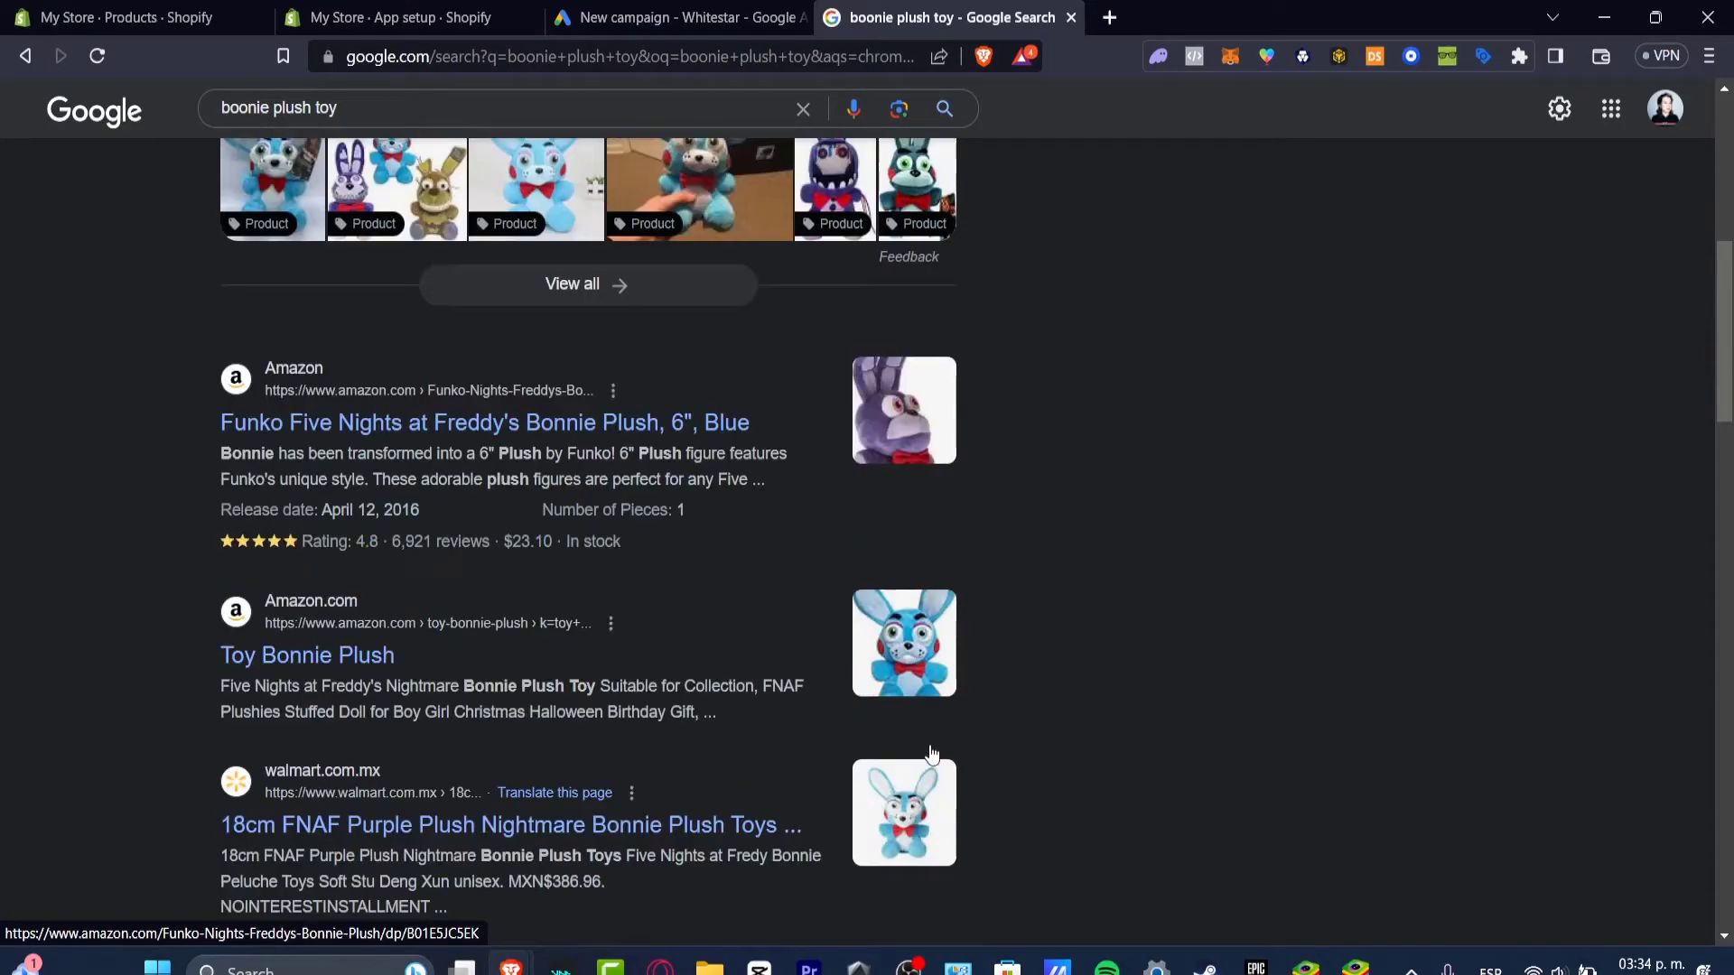
scroll(934, 758, "down", 8)
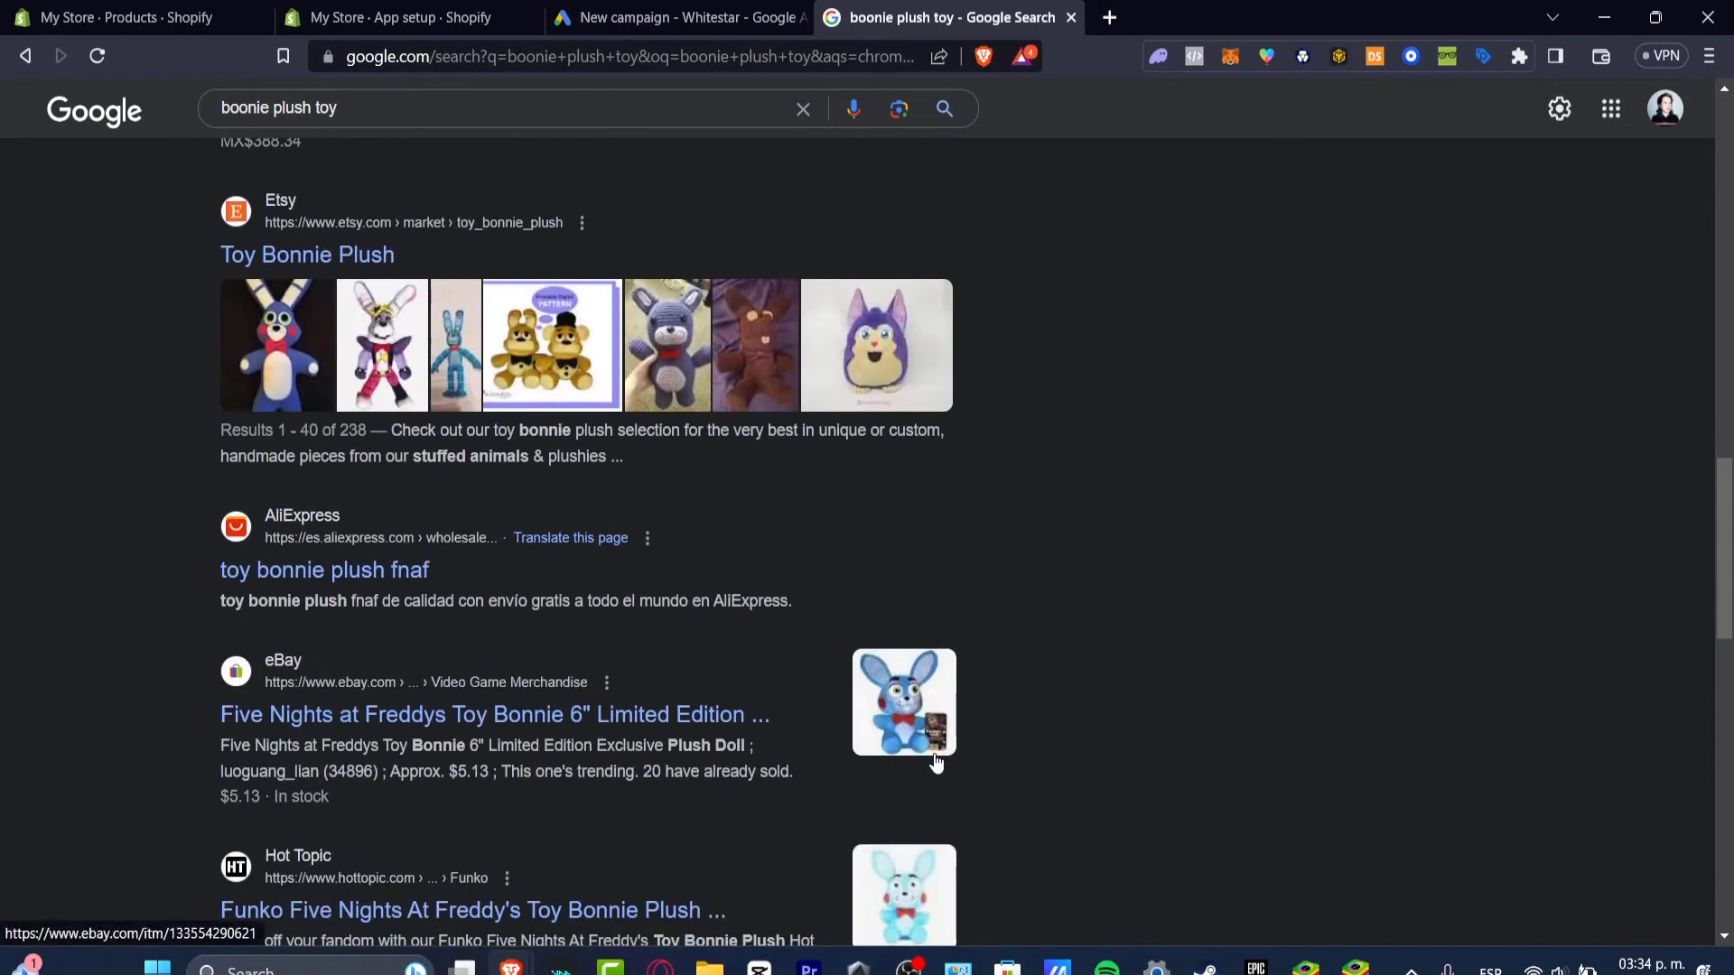
Compare with the store's product list and select 'boonie' in the search to replace it.
left_click(208, 9)
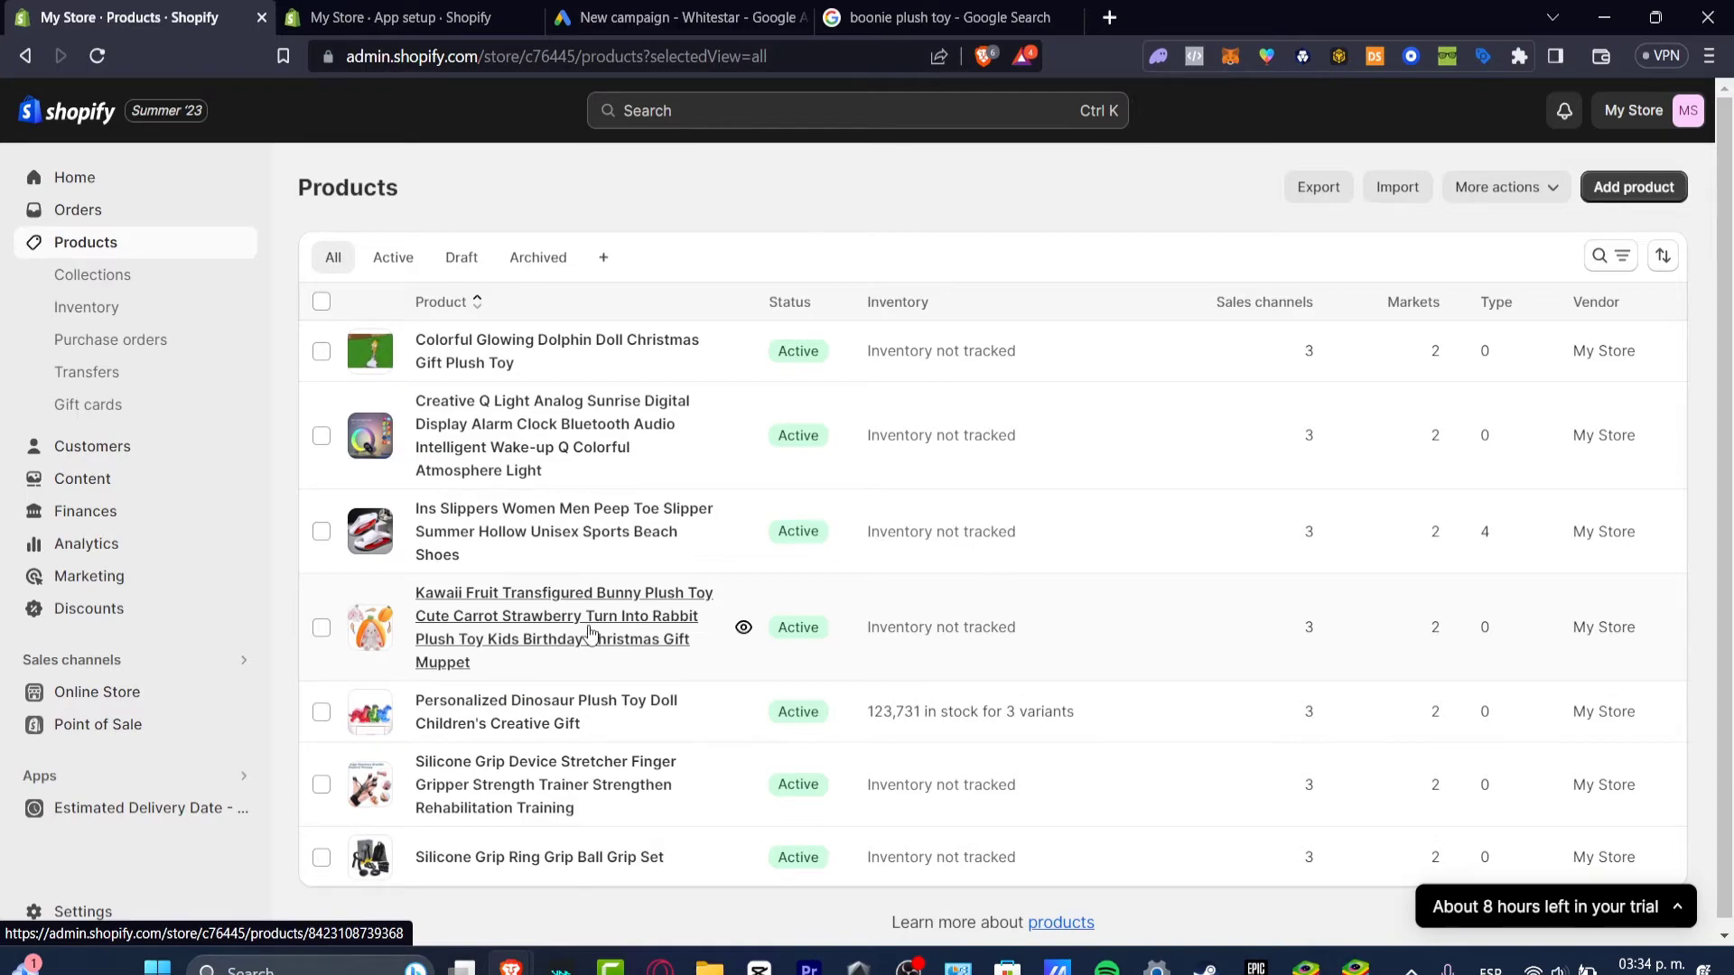
left_click(948, 17)
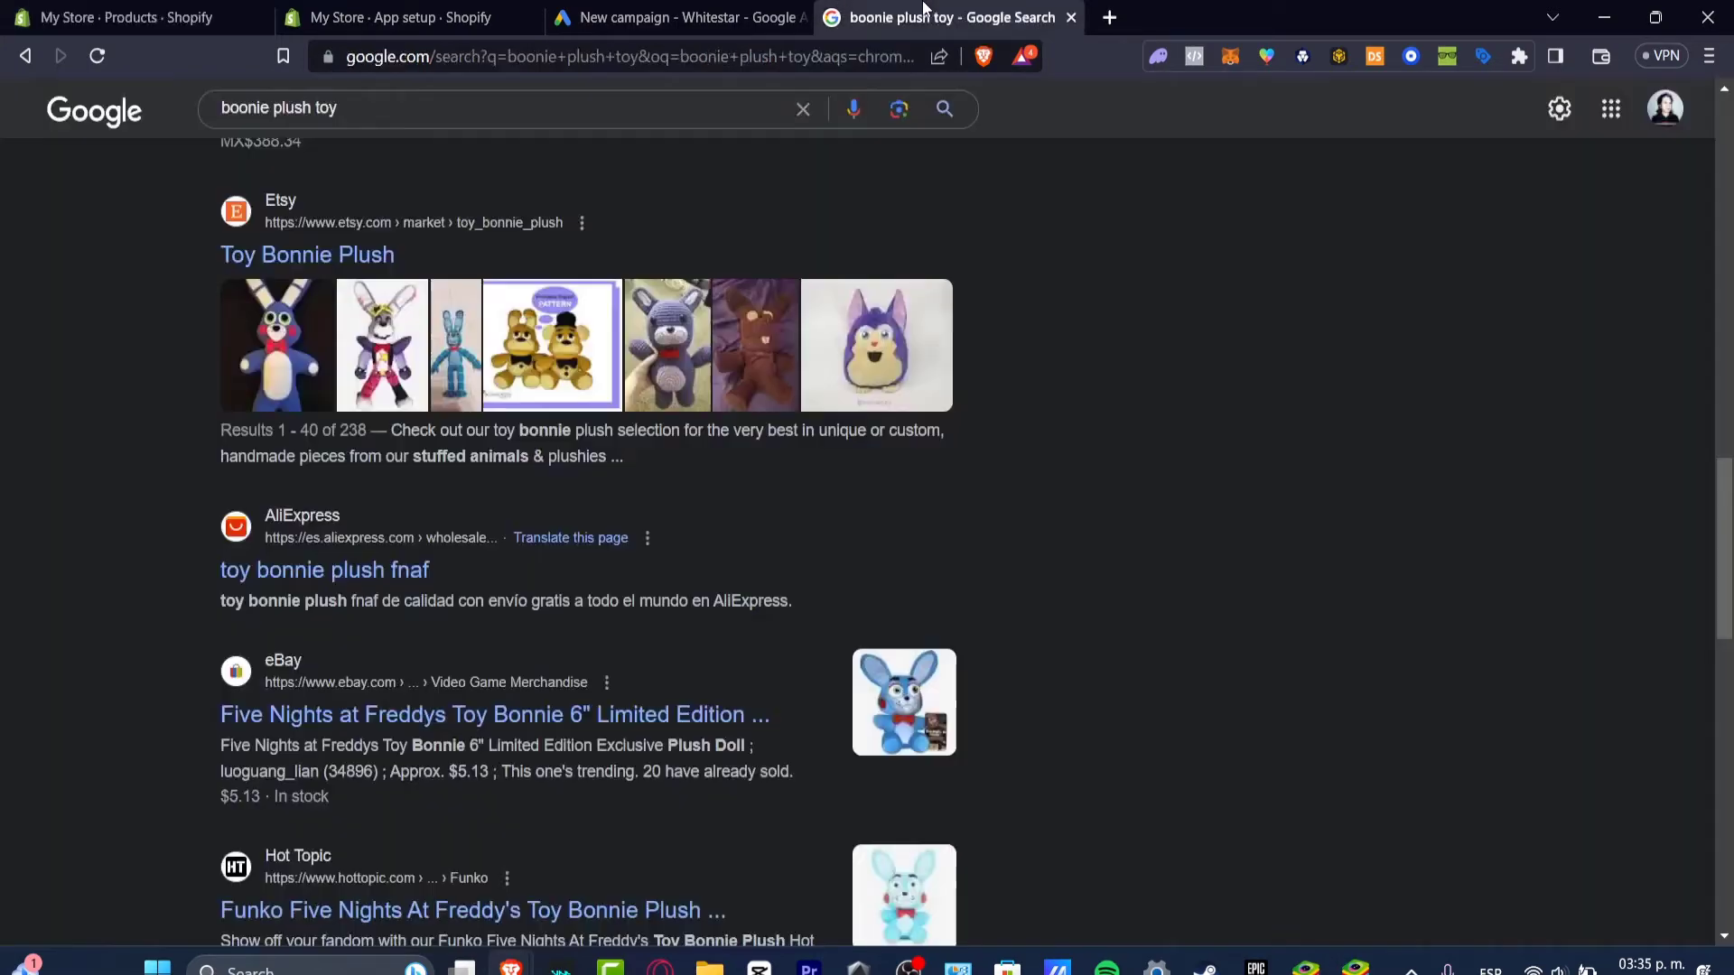
double_click(242, 108)
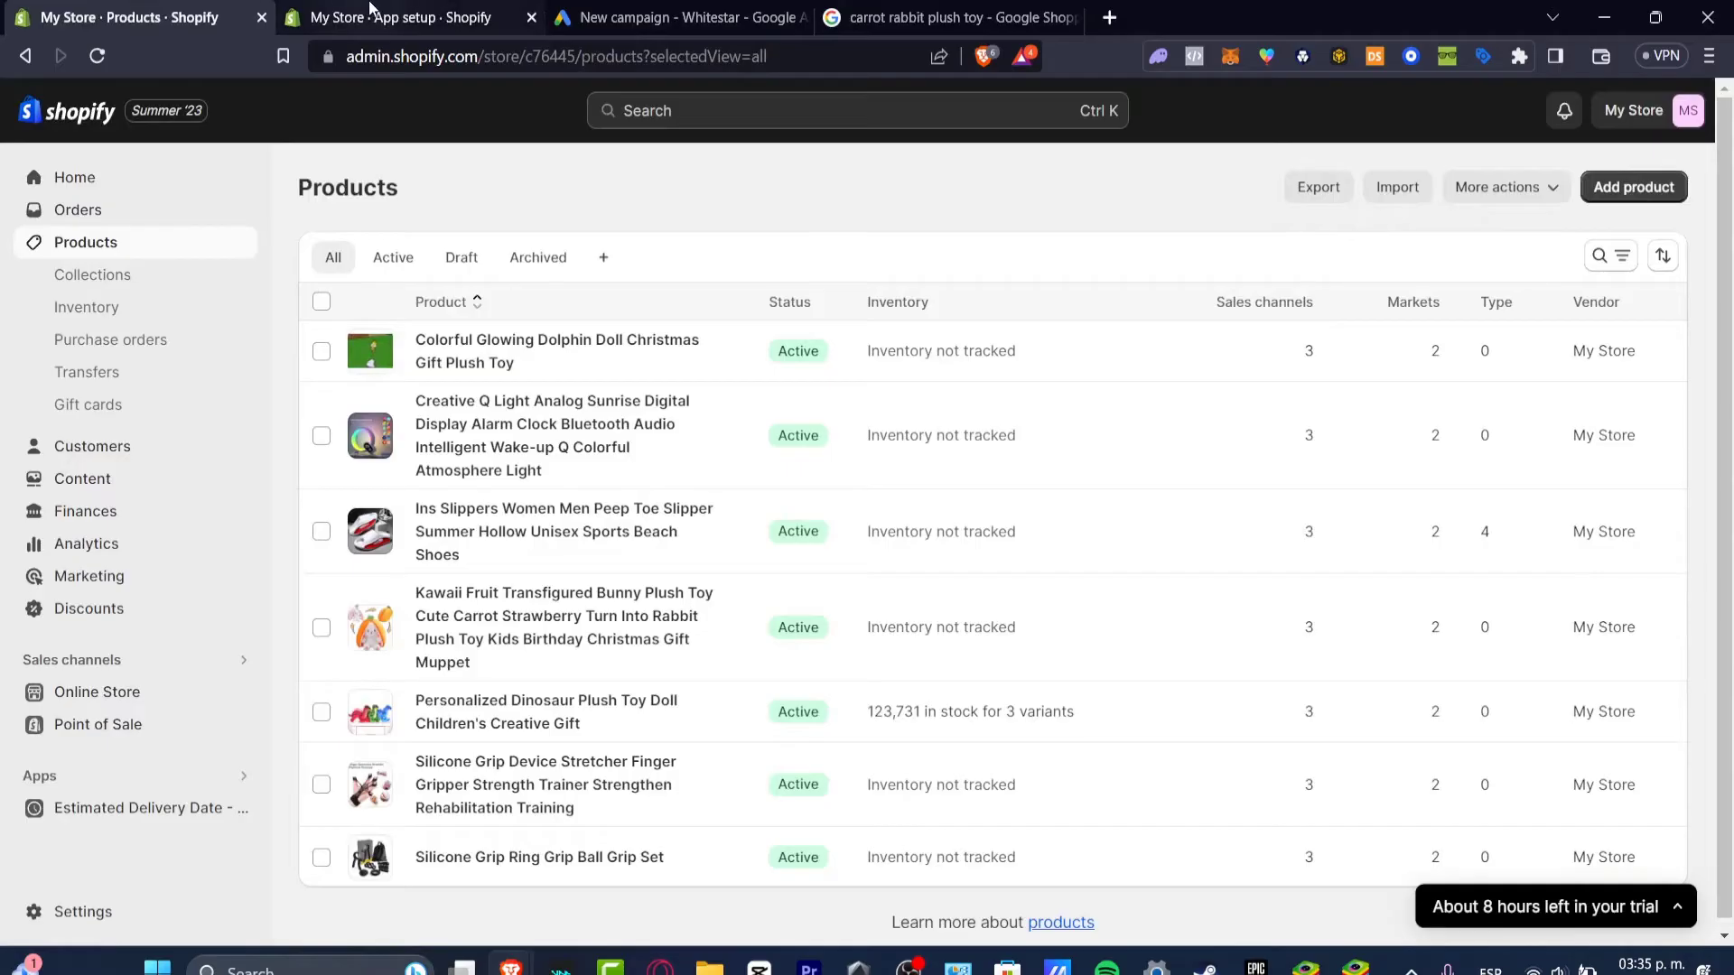
left_click(370, 17)
left_click(723, 17)
Choose Search with Website visits as the only goal route, clearing phone calls, store visits and lead forms.
left_click(456, 379)
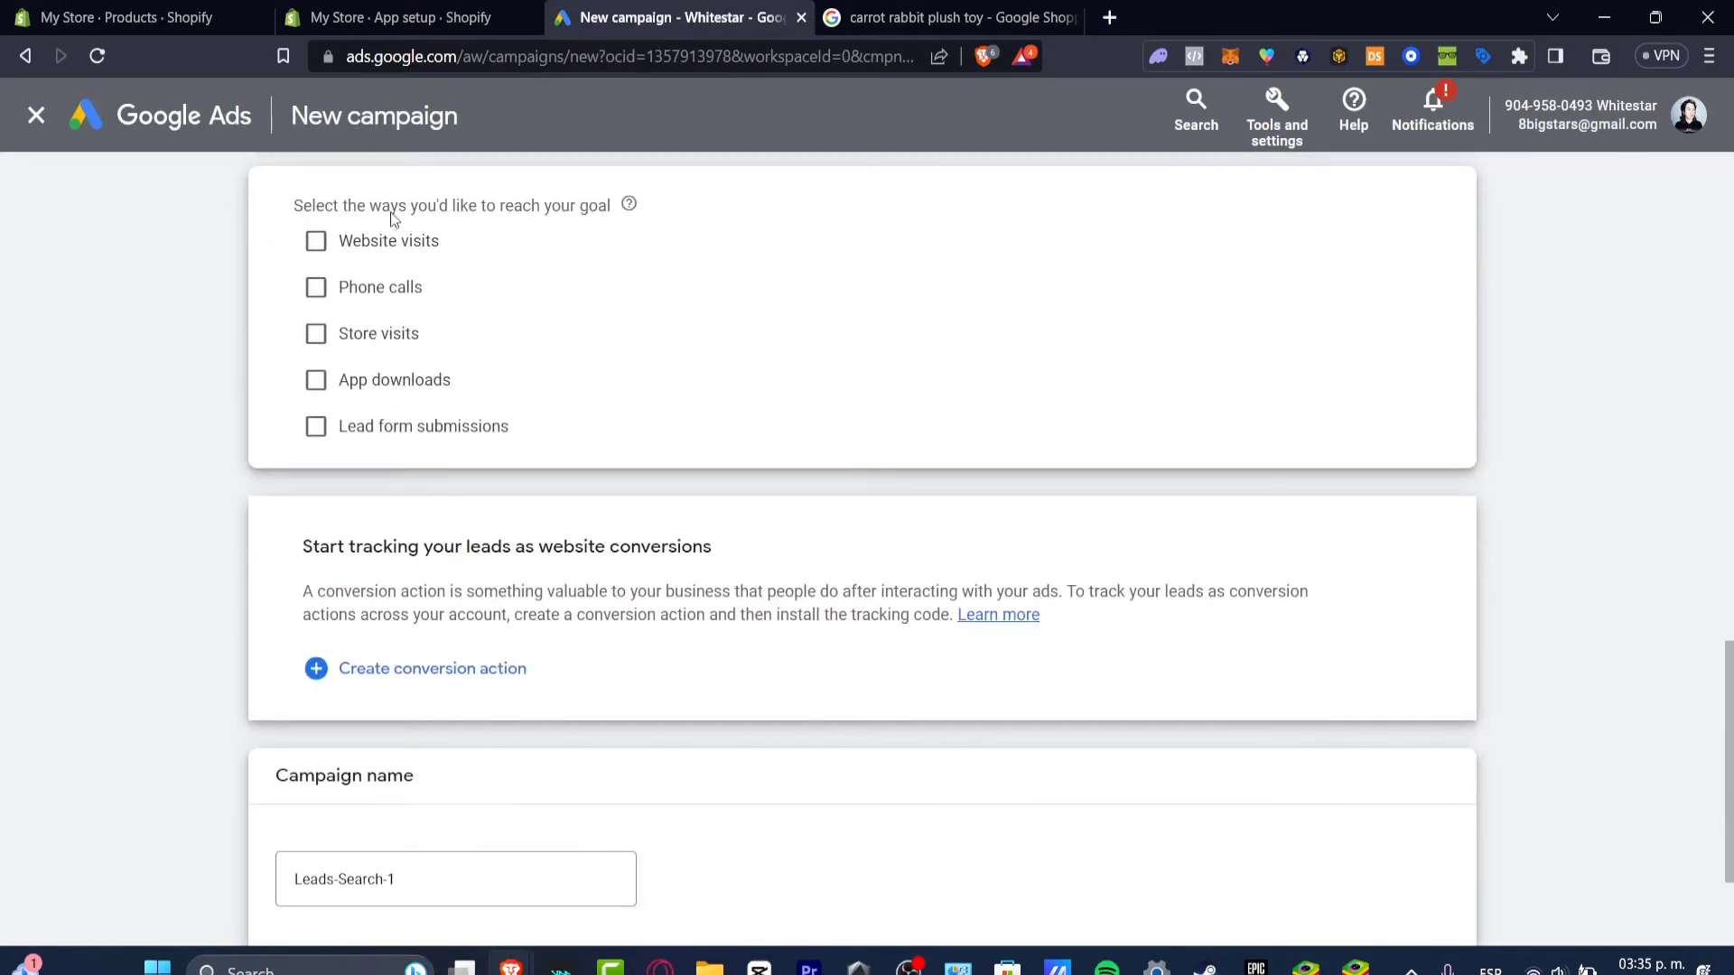
left_click_drag(380, 206, 627, 208)
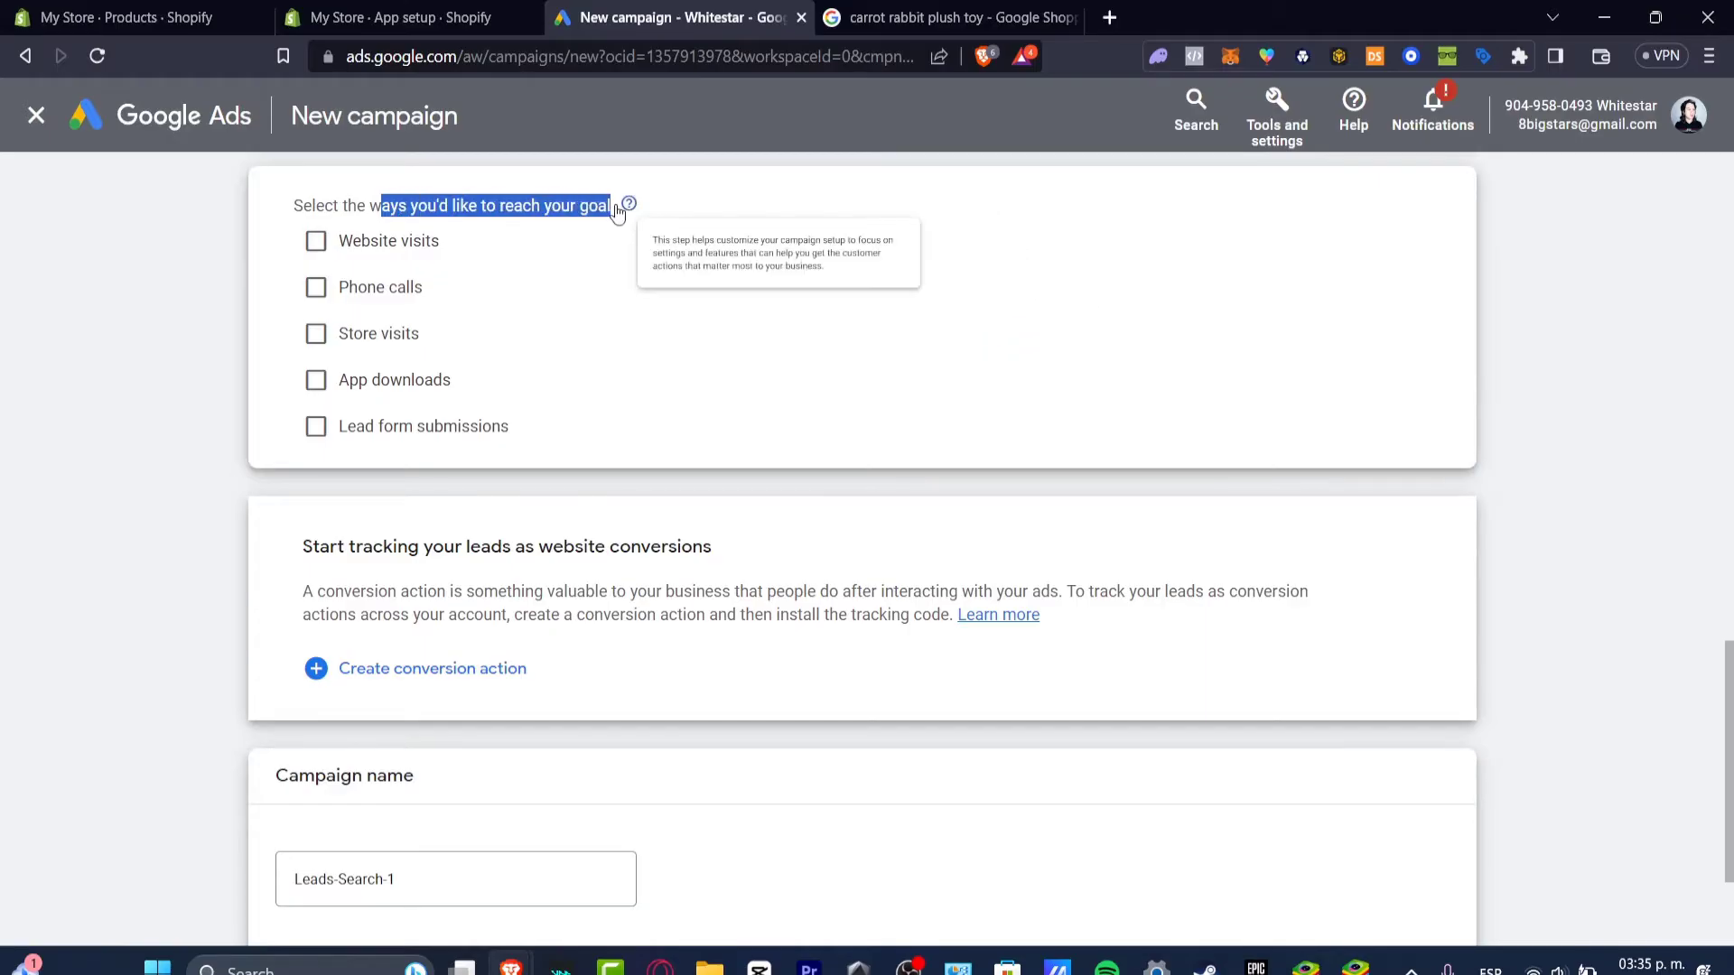
left_click(397, 243)
left_click(403, 371)
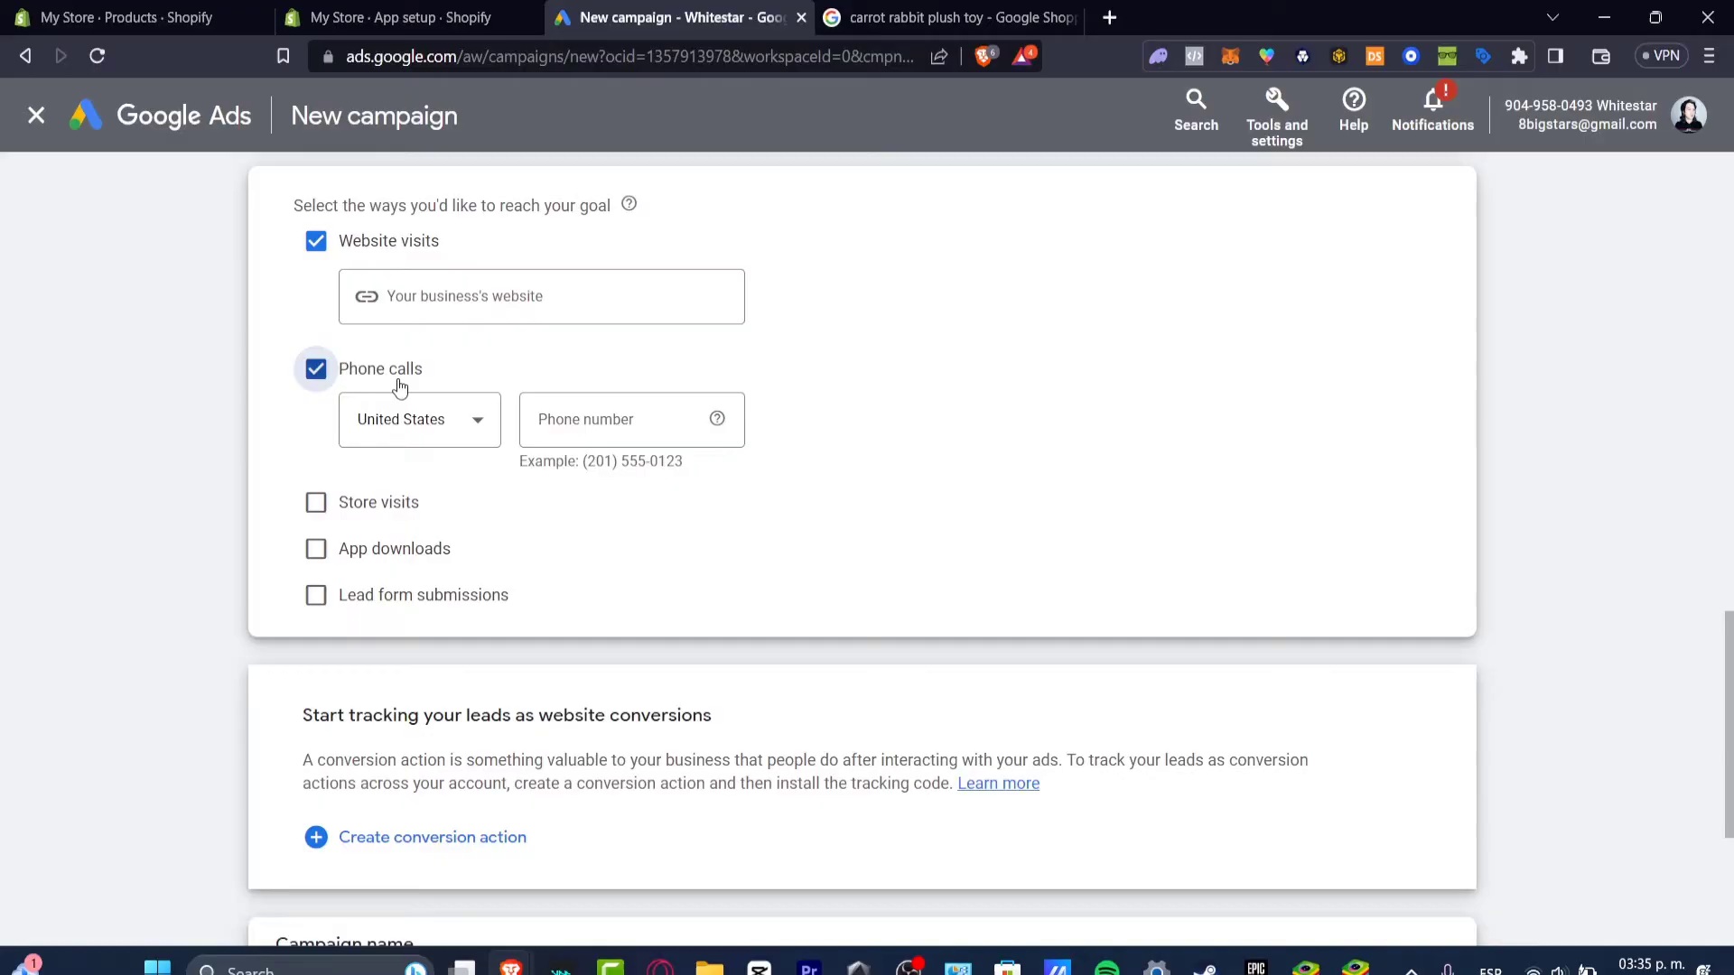
left_click(398, 515)
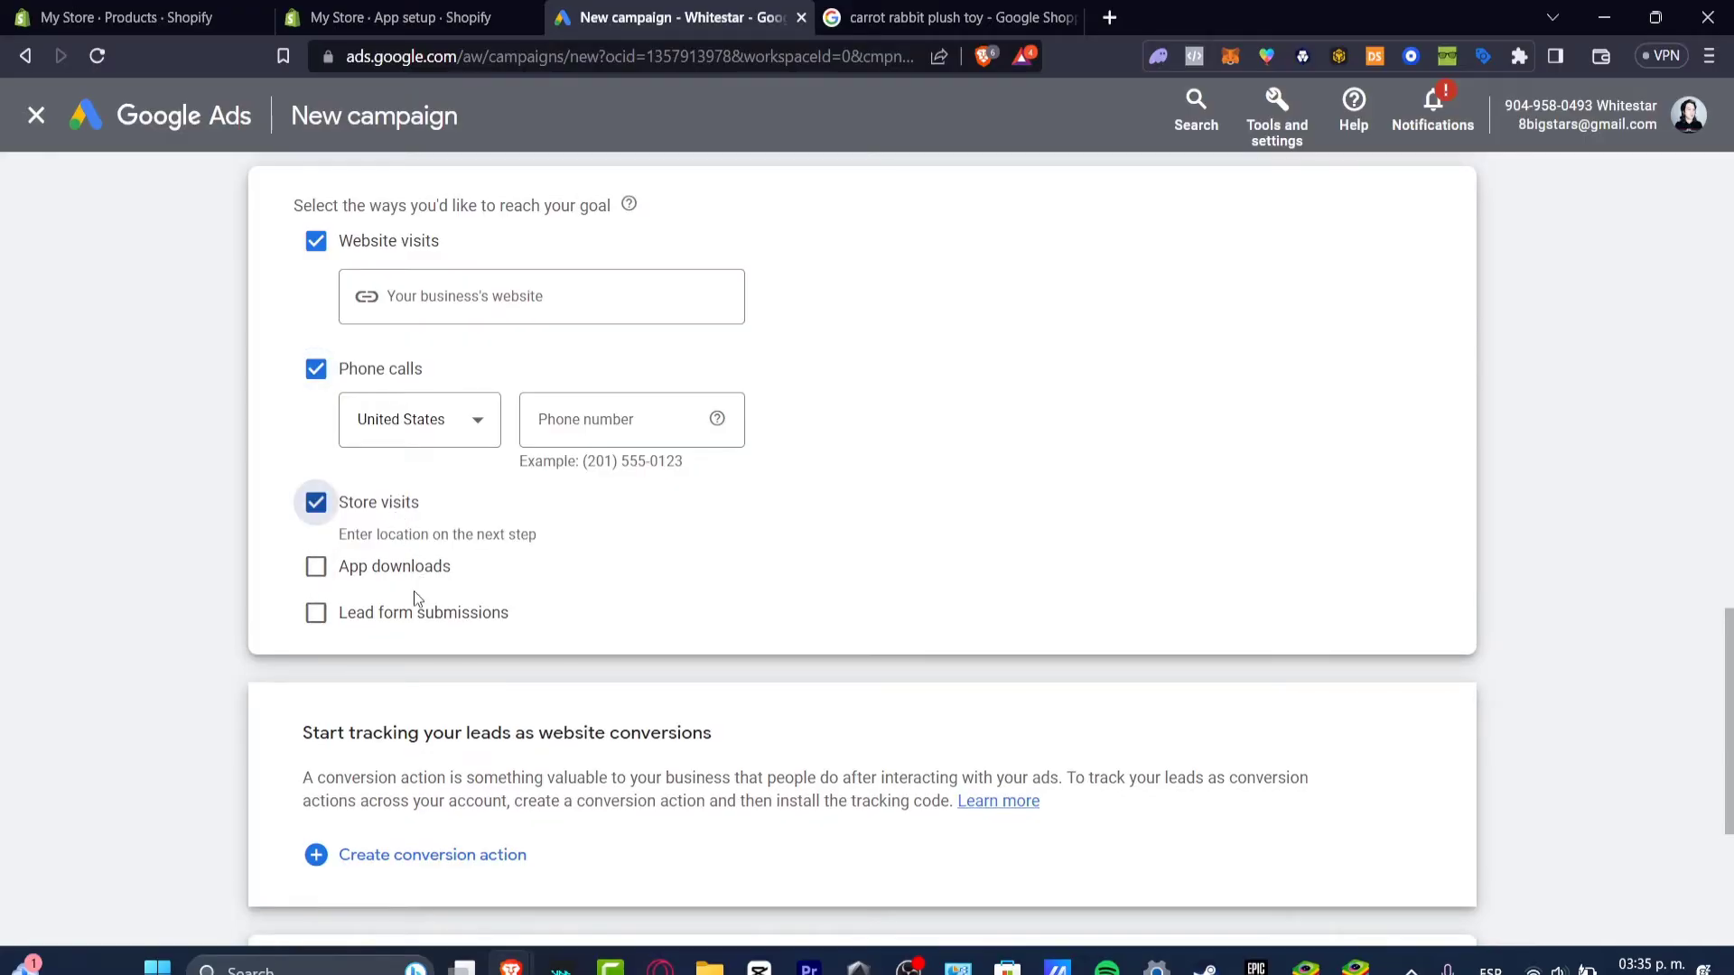
left_click(426, 612)
left_click(413, 625)
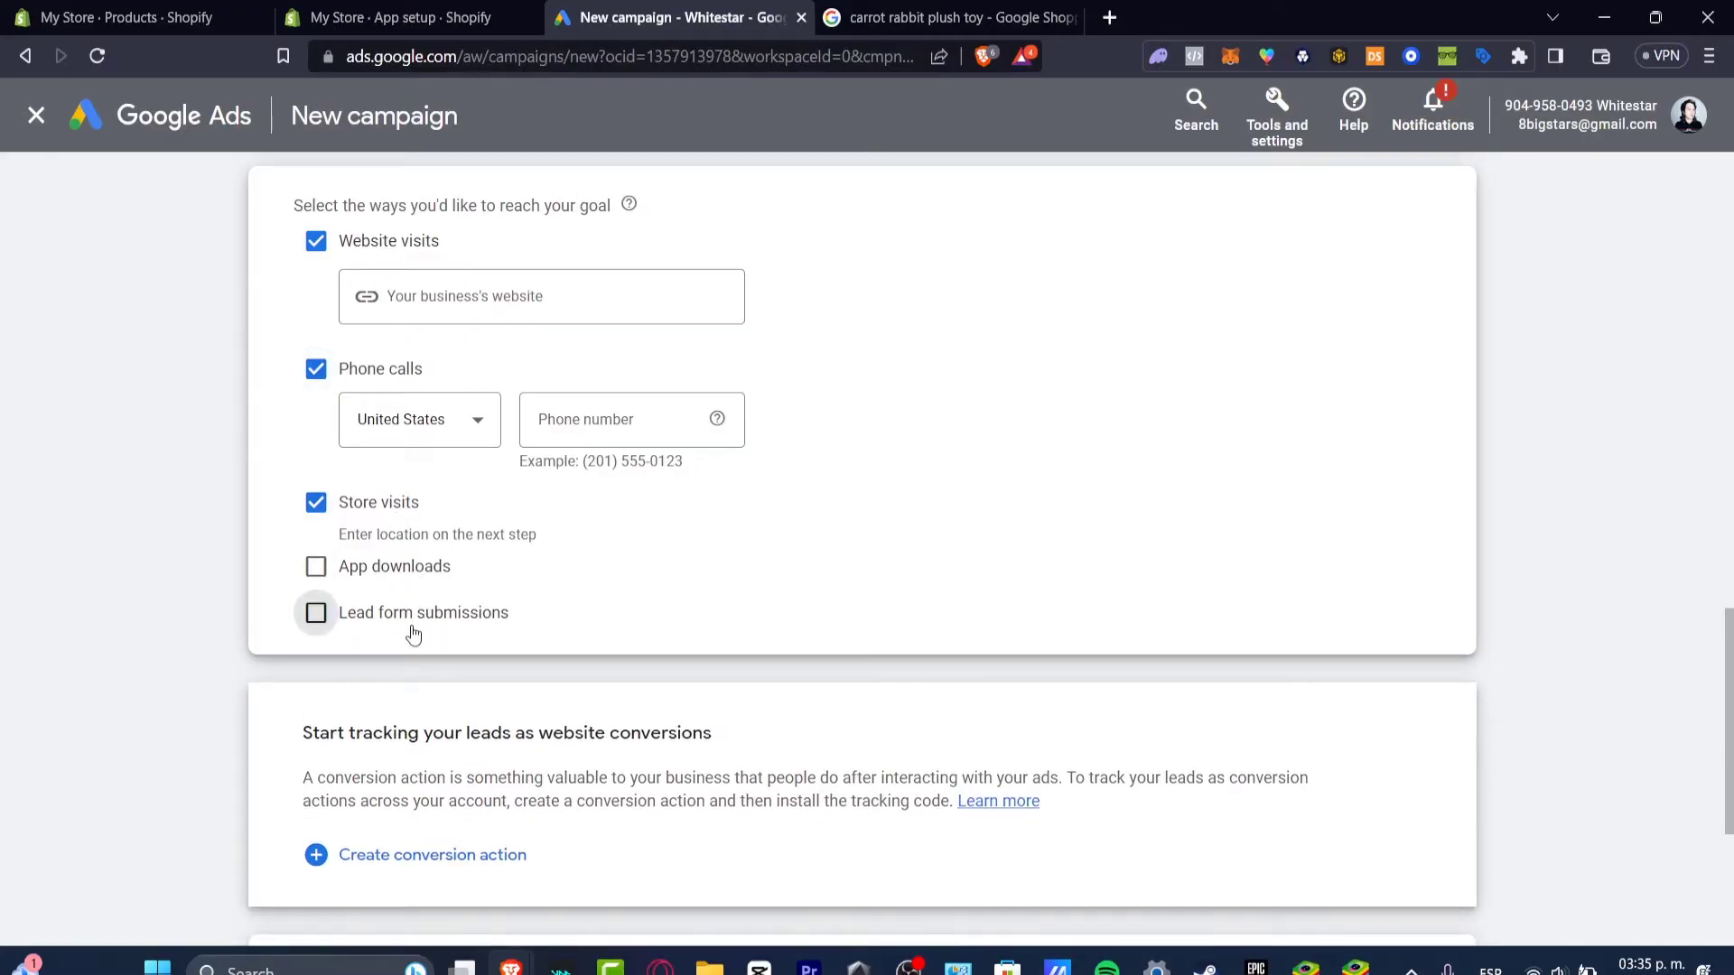
left_click(323, 504)
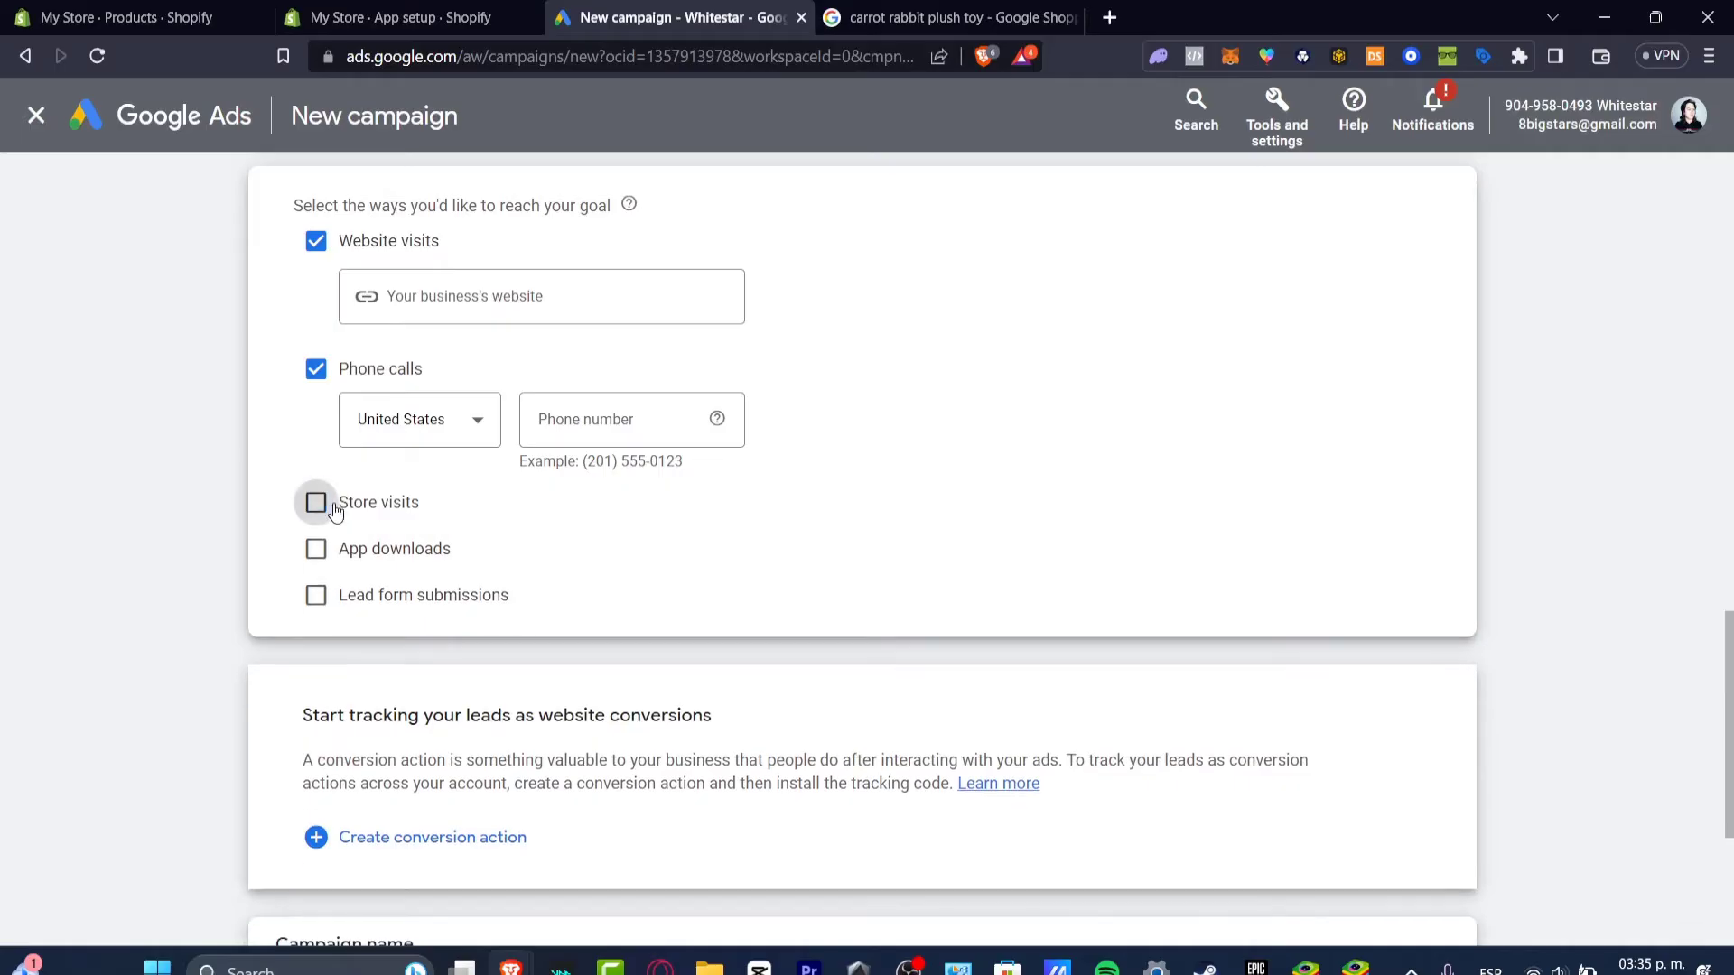
left_click(358, 372)
Open the Shopify Online Store themes page, then go back to the Google Ads campaign form.
left_click(117, 17)
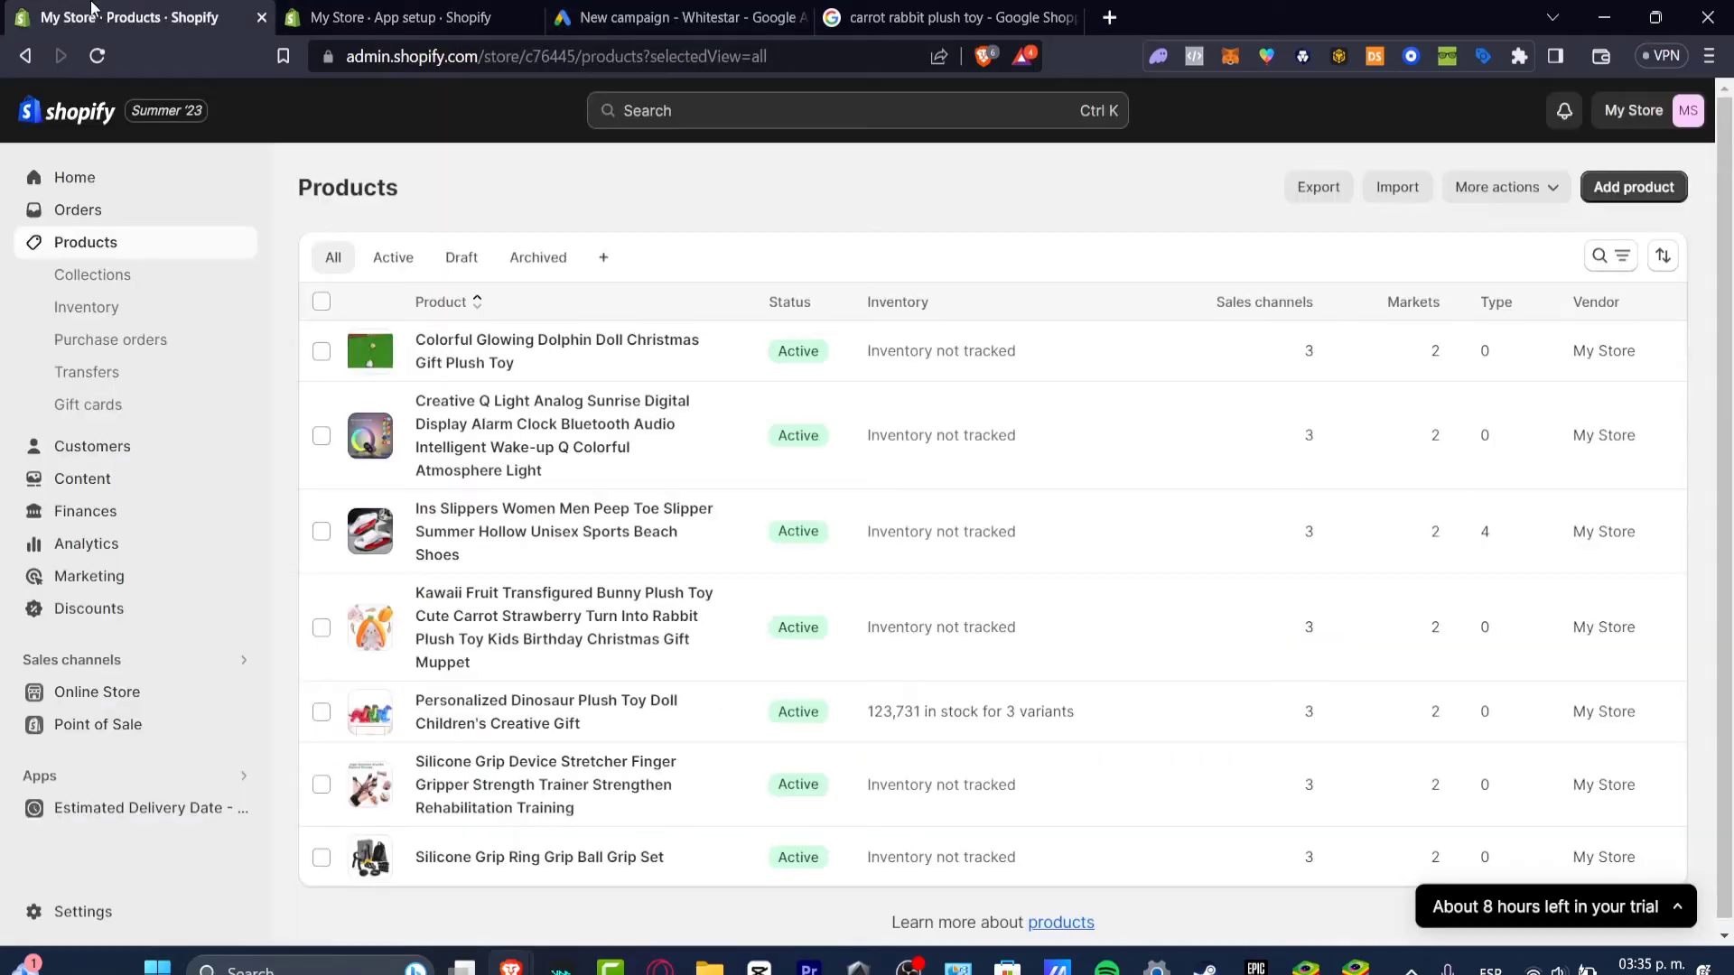
left_click(445, 9)
left_click(117, 17)
left_click(135, 691)
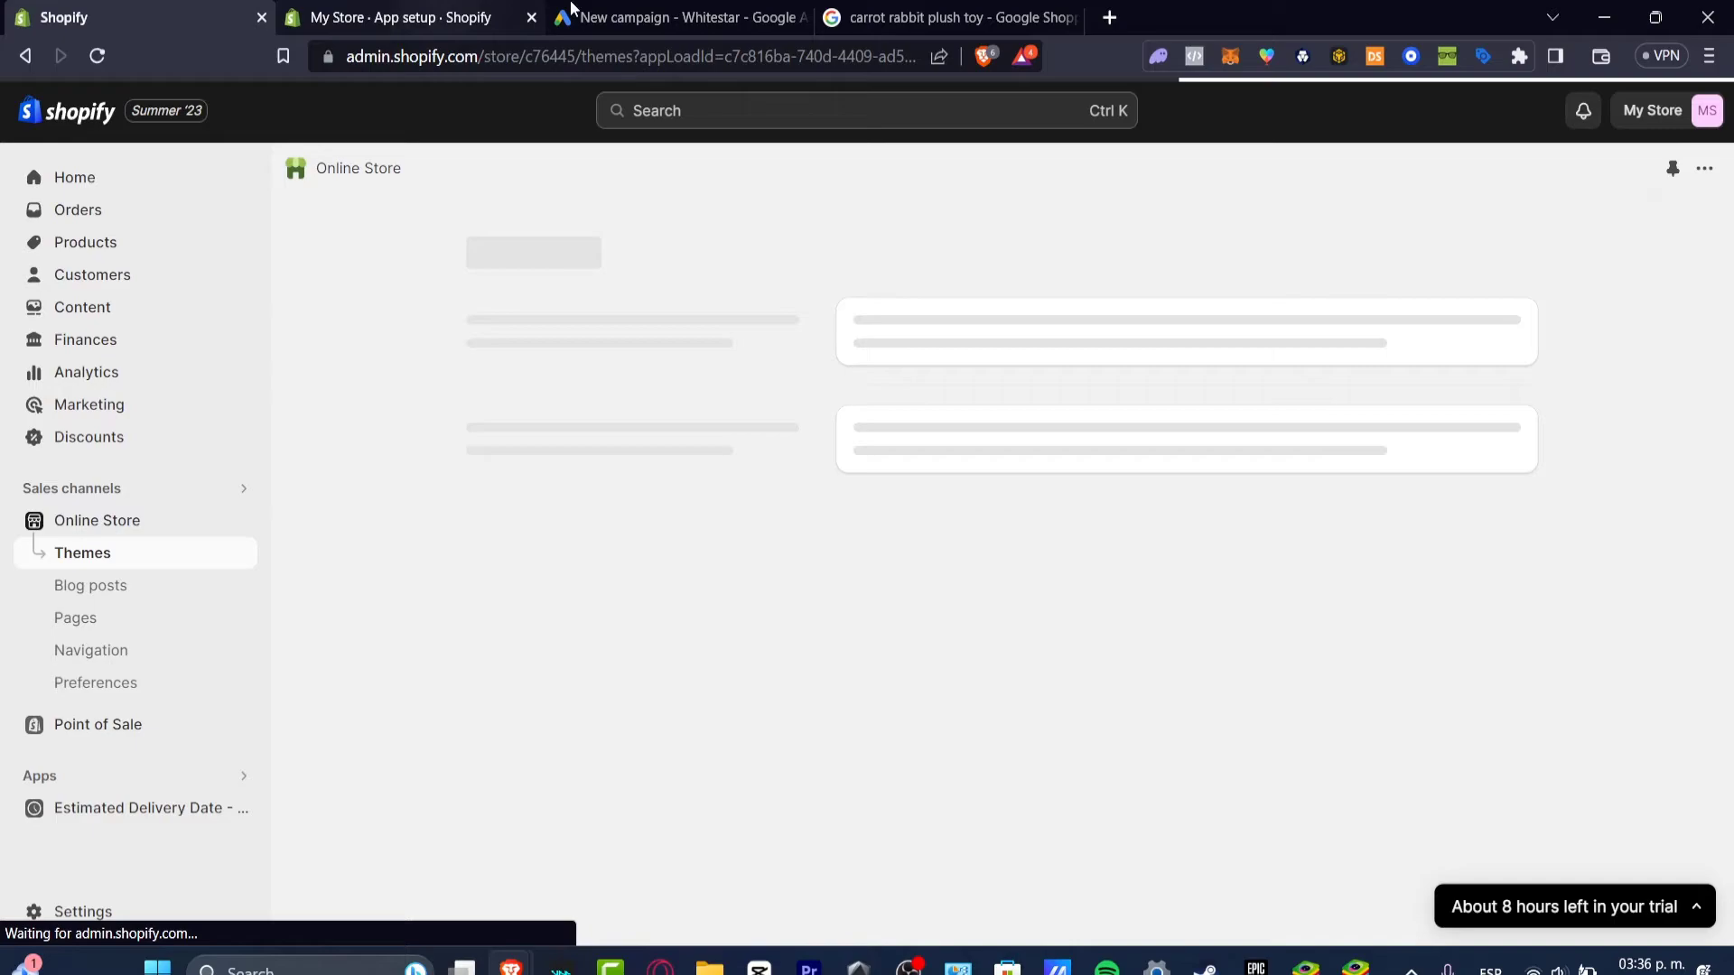
left_click(578, 17)
left_click(190, 11)
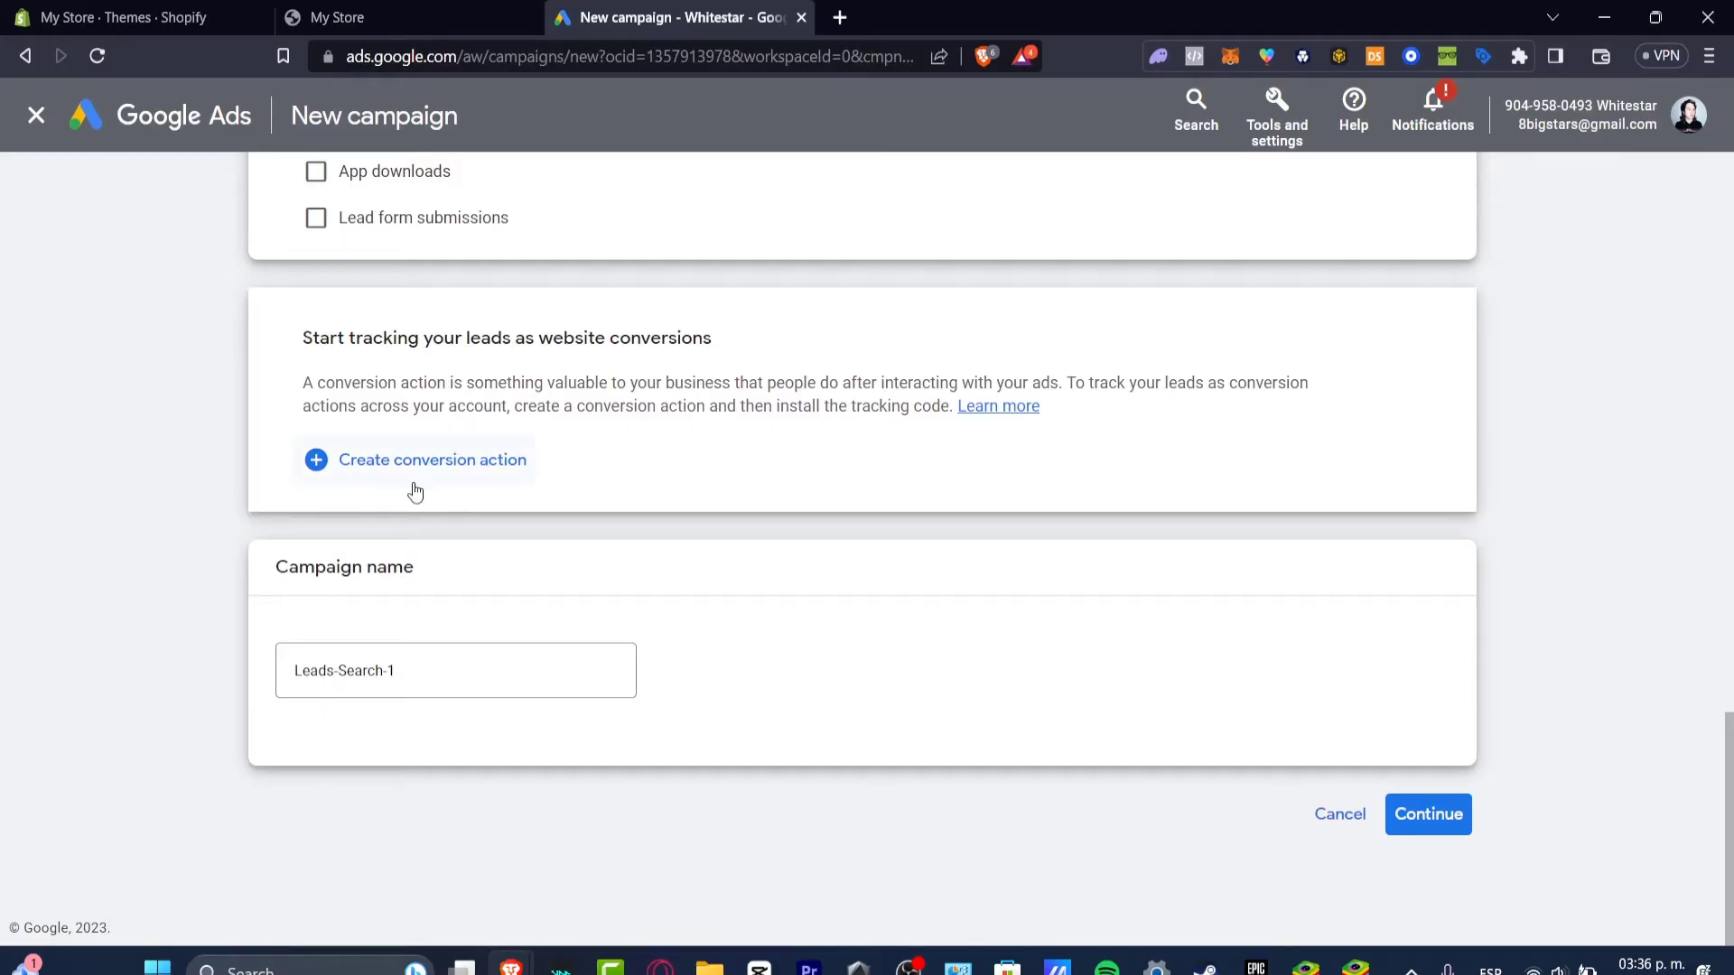
Create a Website lead conversion action and choose to install the tracking code yourself.
left_click(394, 460)
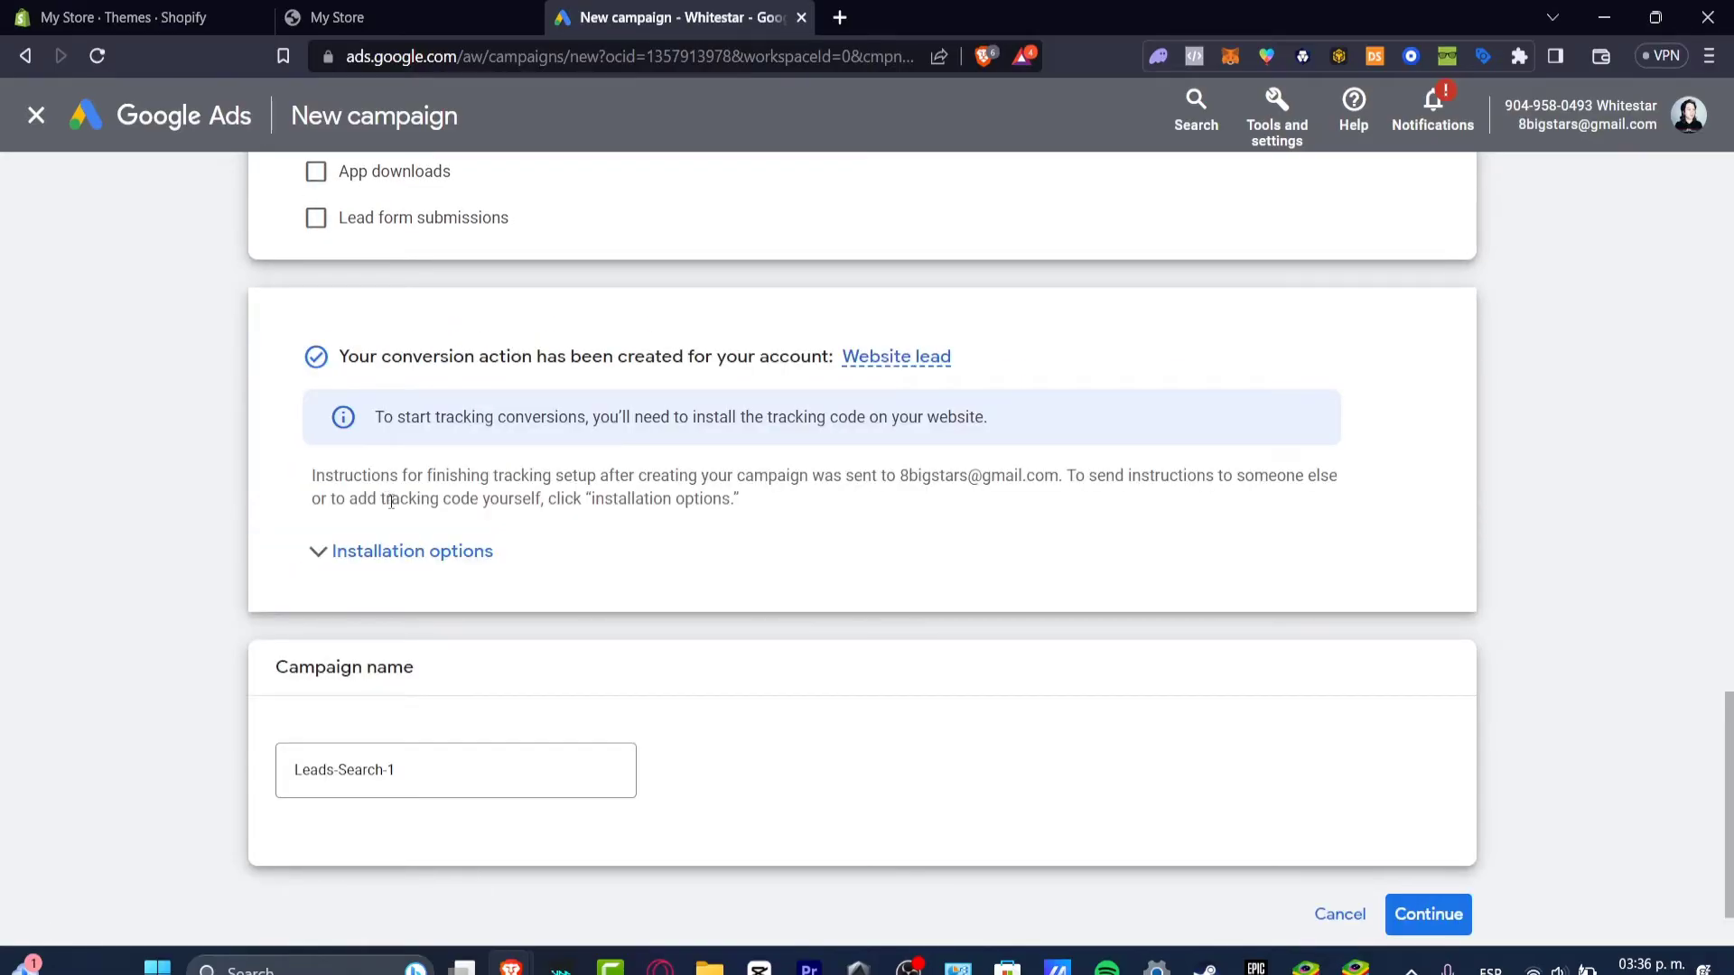
left_click(426, 567)
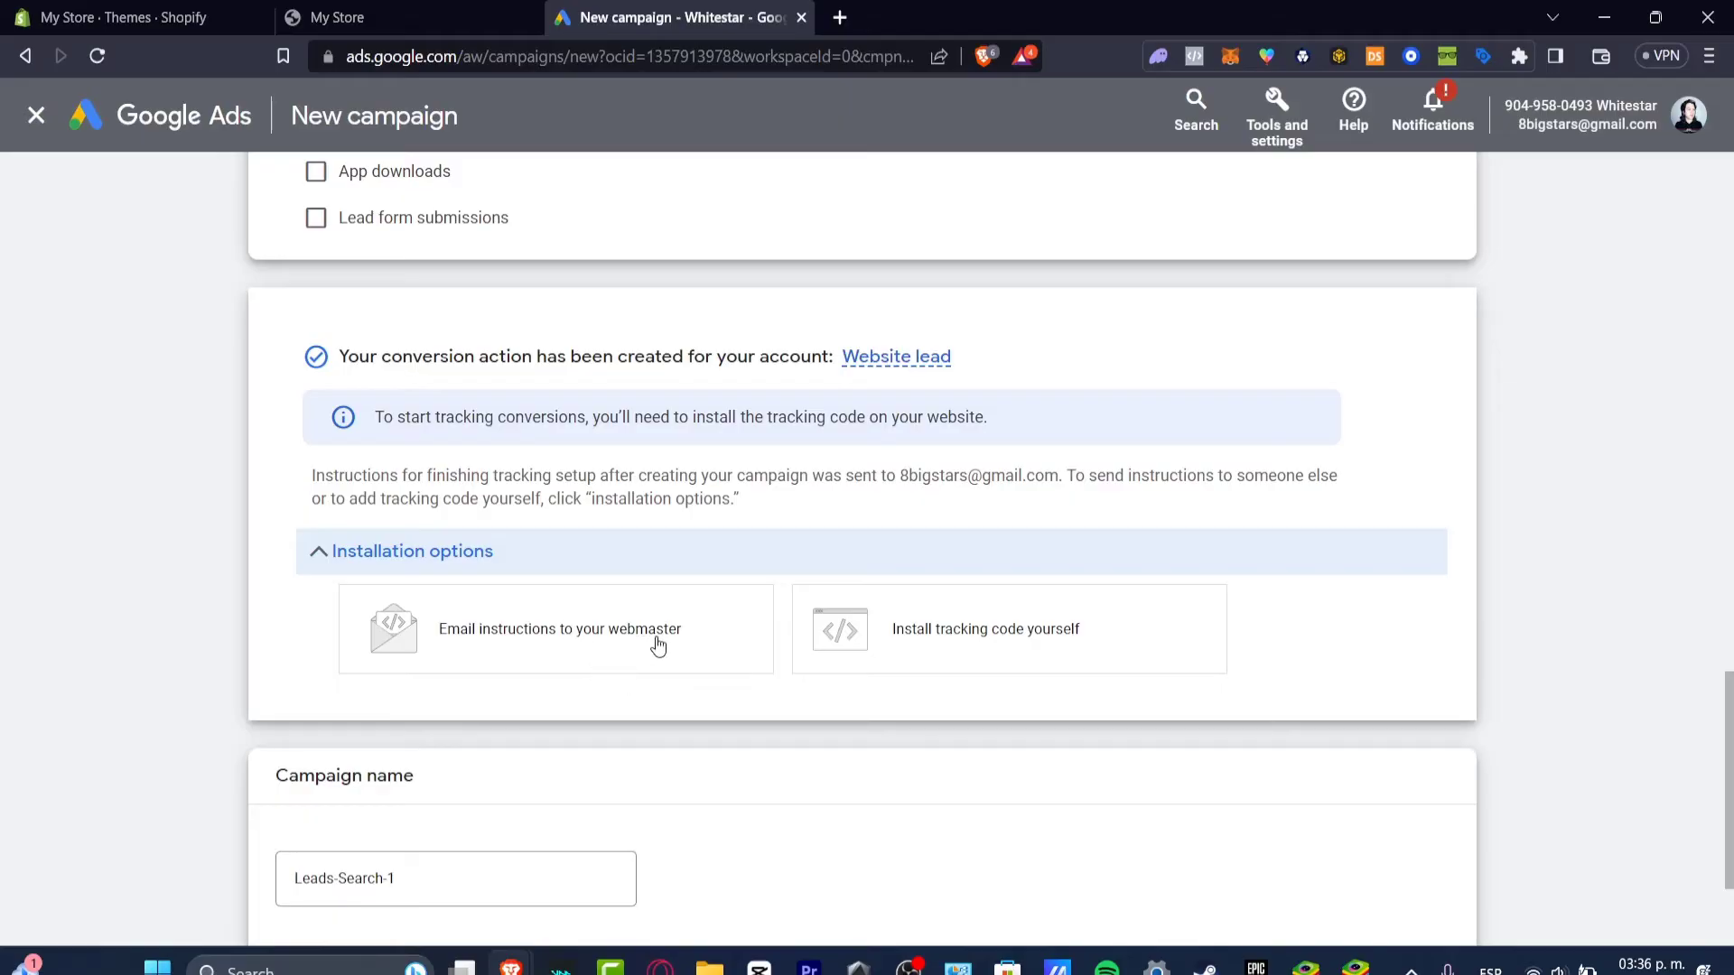
left_click(1016, 603)
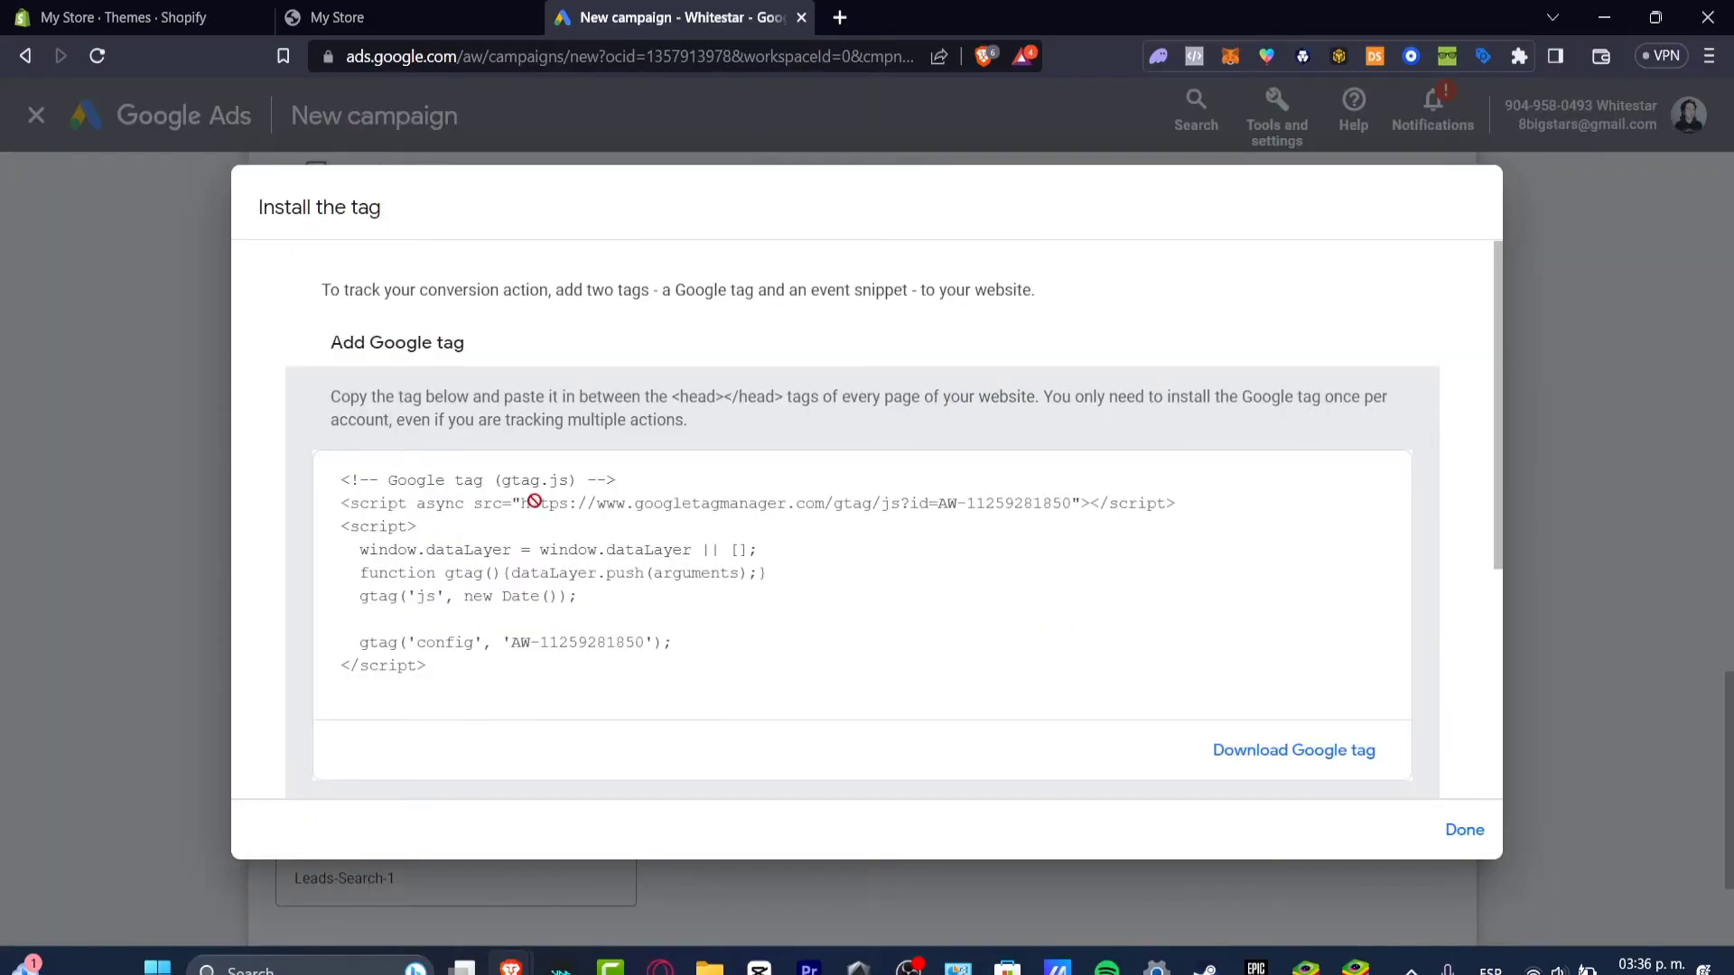
Start downloading the Google tag as a file, then cancel the save.
left_click_drag(372, 355, 503, 338)
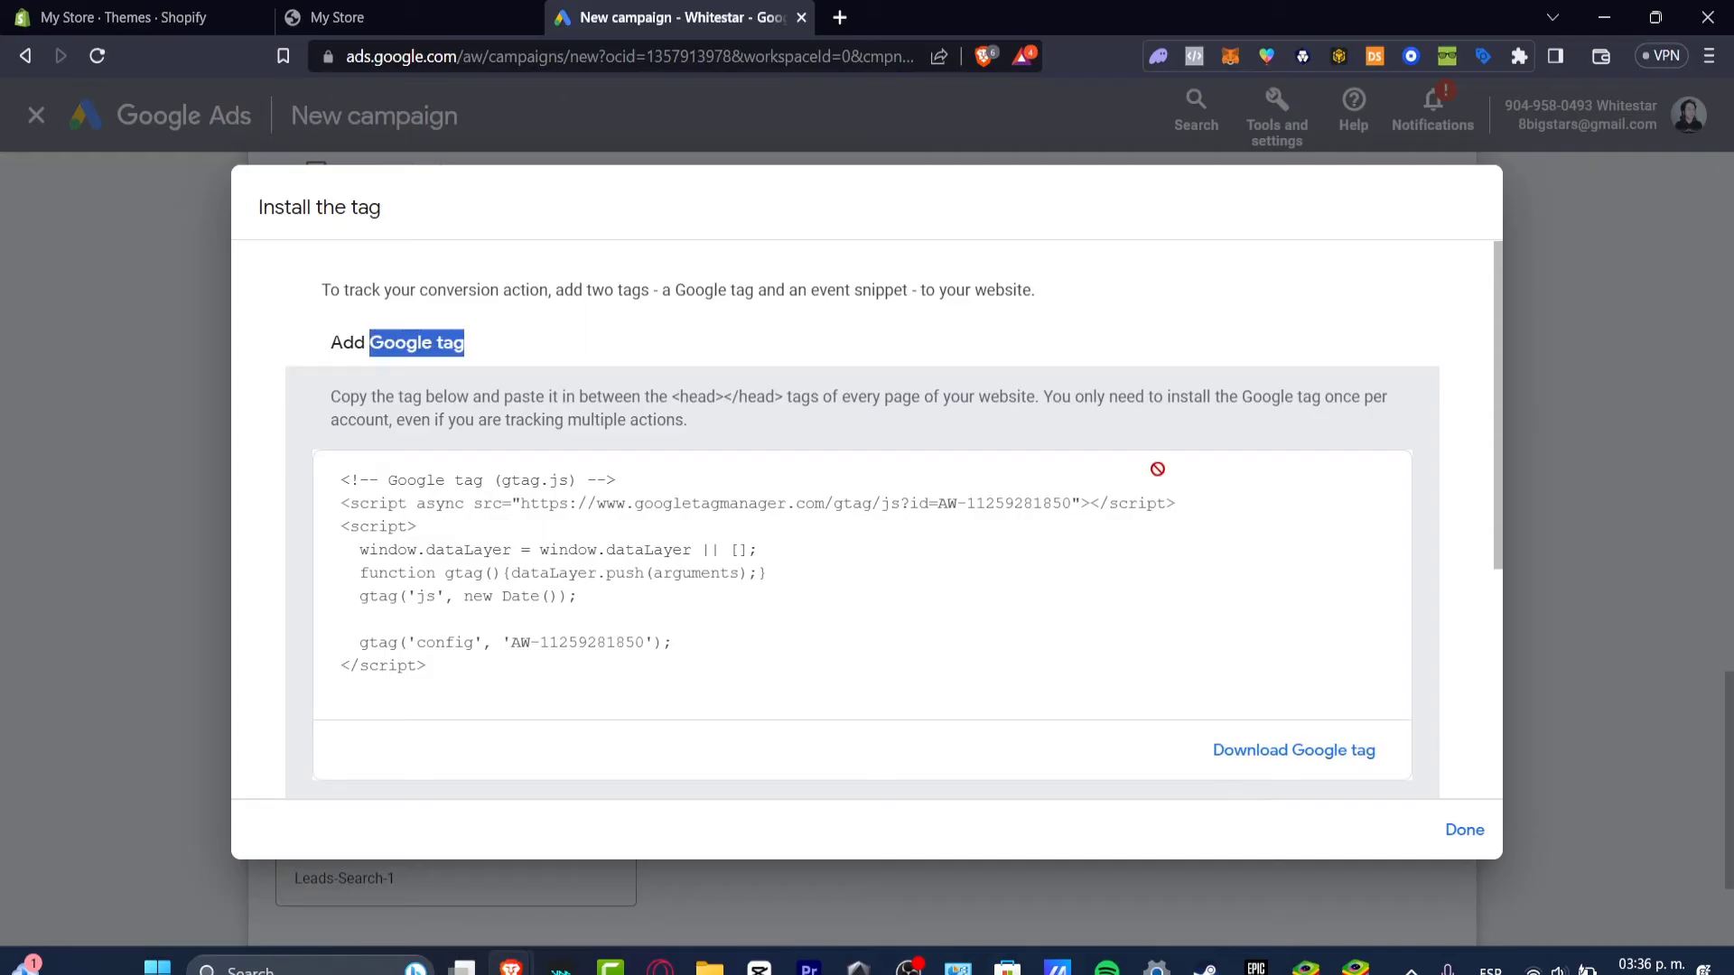
scroll(1323, 486, "down", 4)
scroll(974, 522, "down", 1)
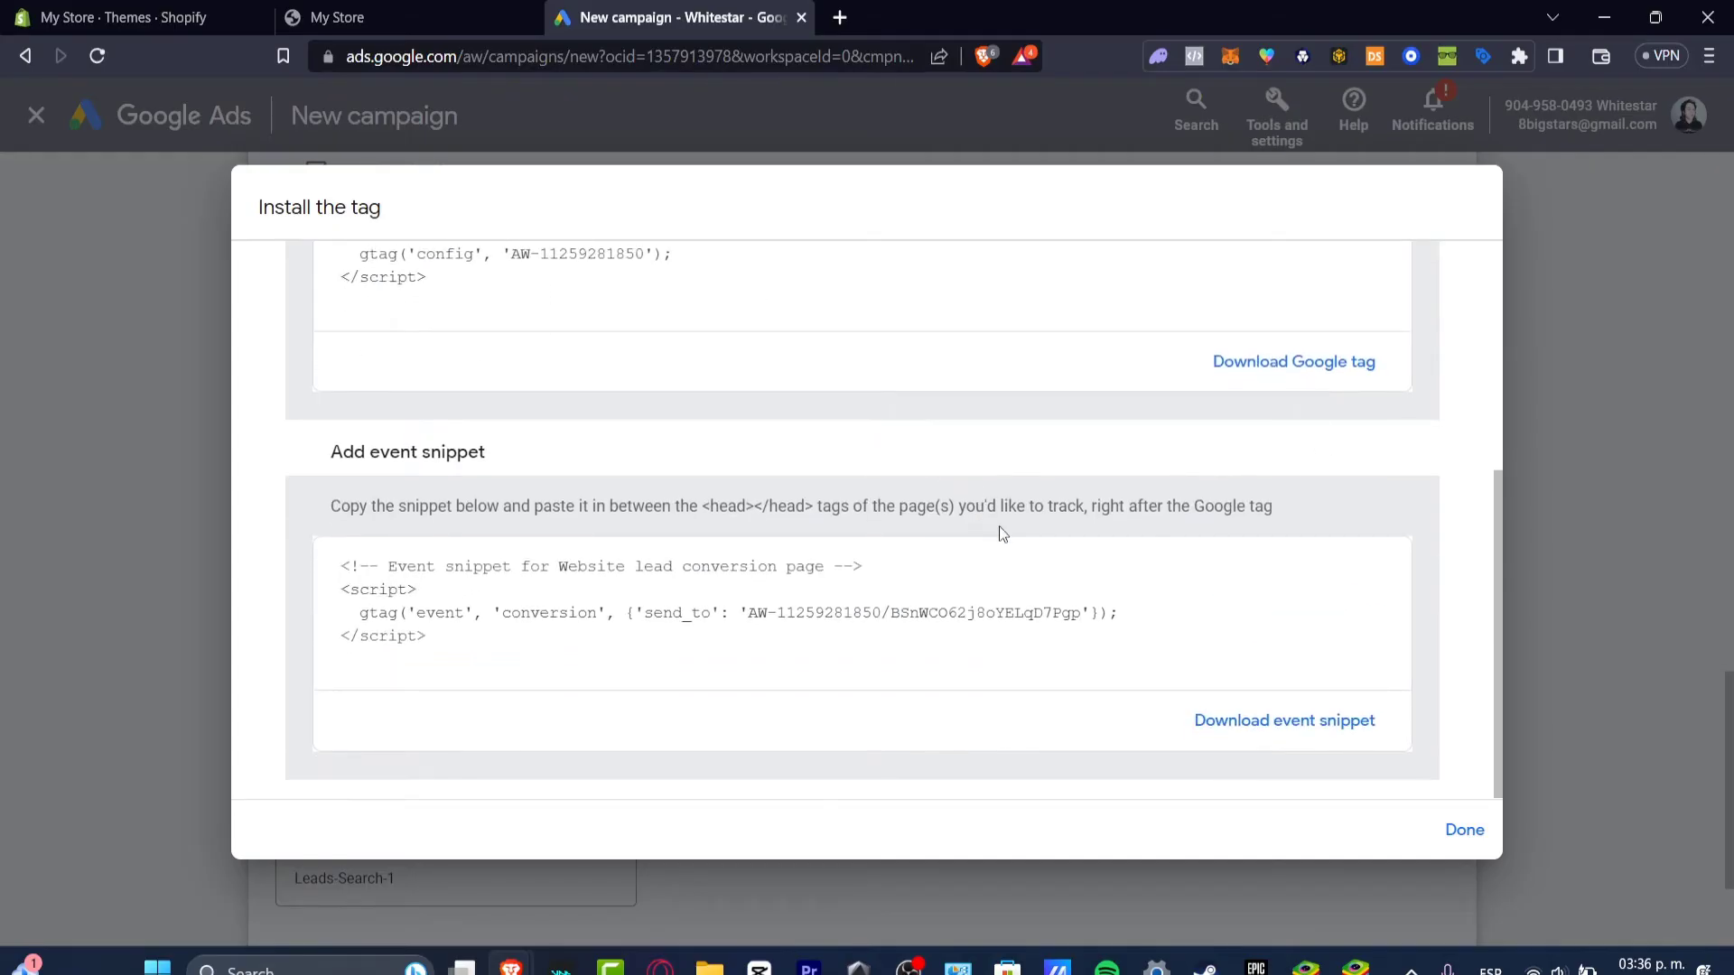
left_click(1314, 364)
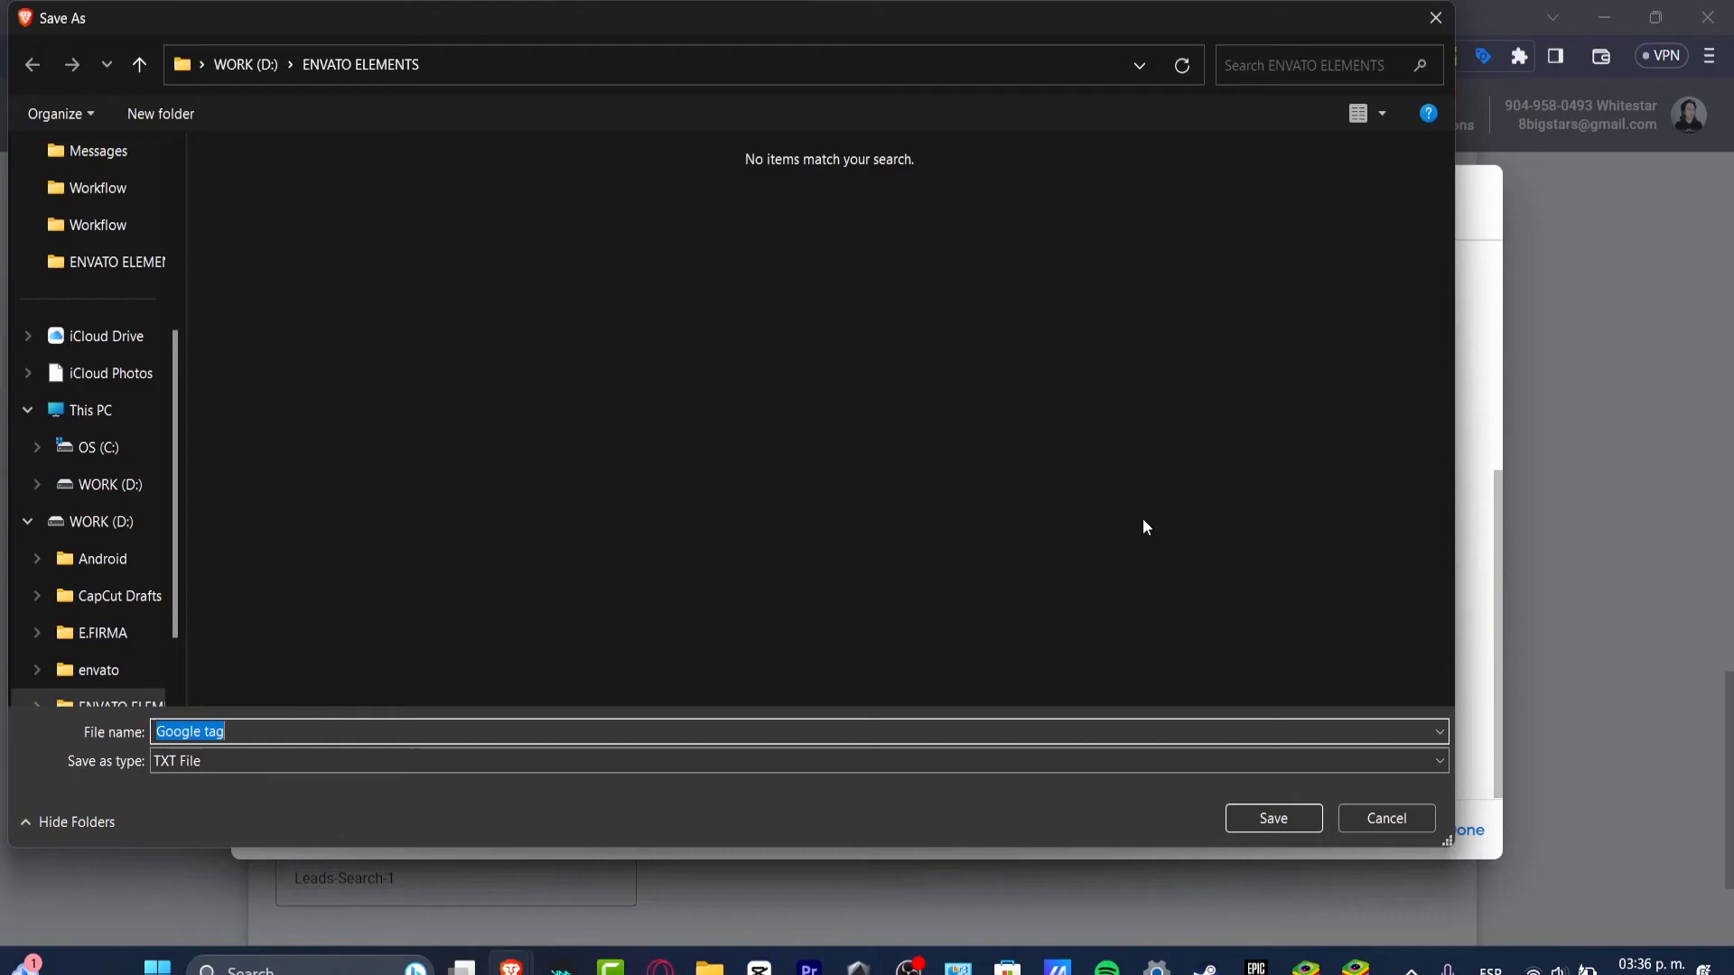
left_click(1277, 819)
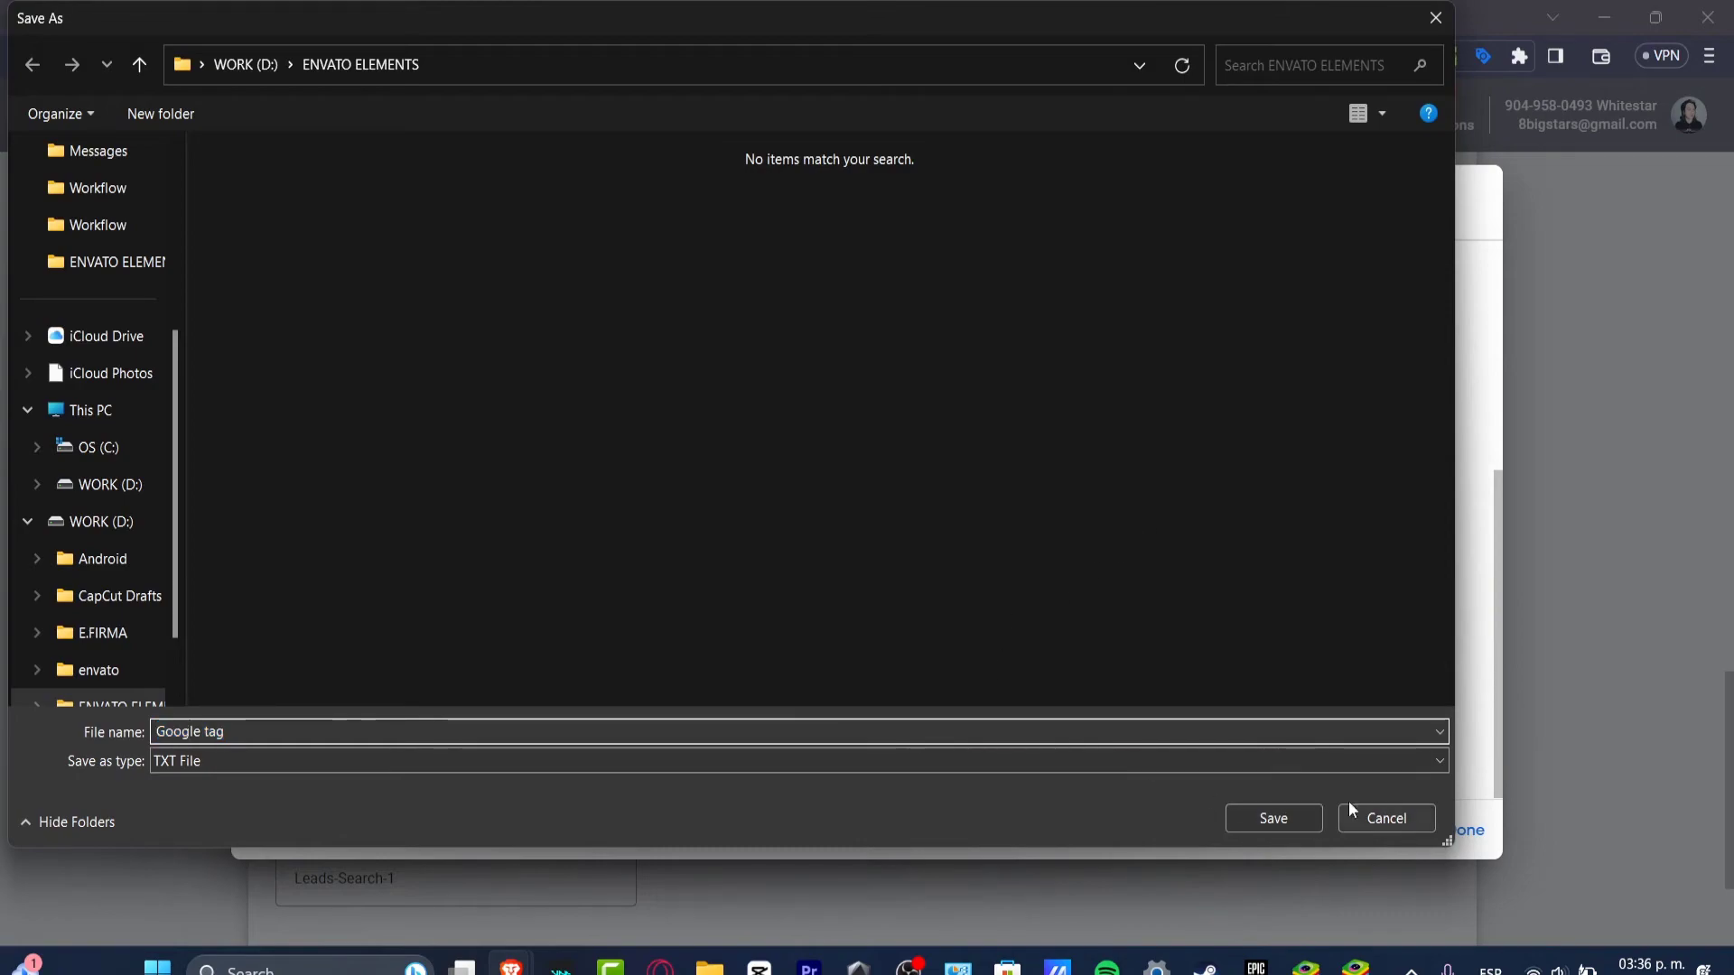
Select the entire Google tag code so it can be copied.
scroll(658, 343, "up", 5)
left_click(471, 625)
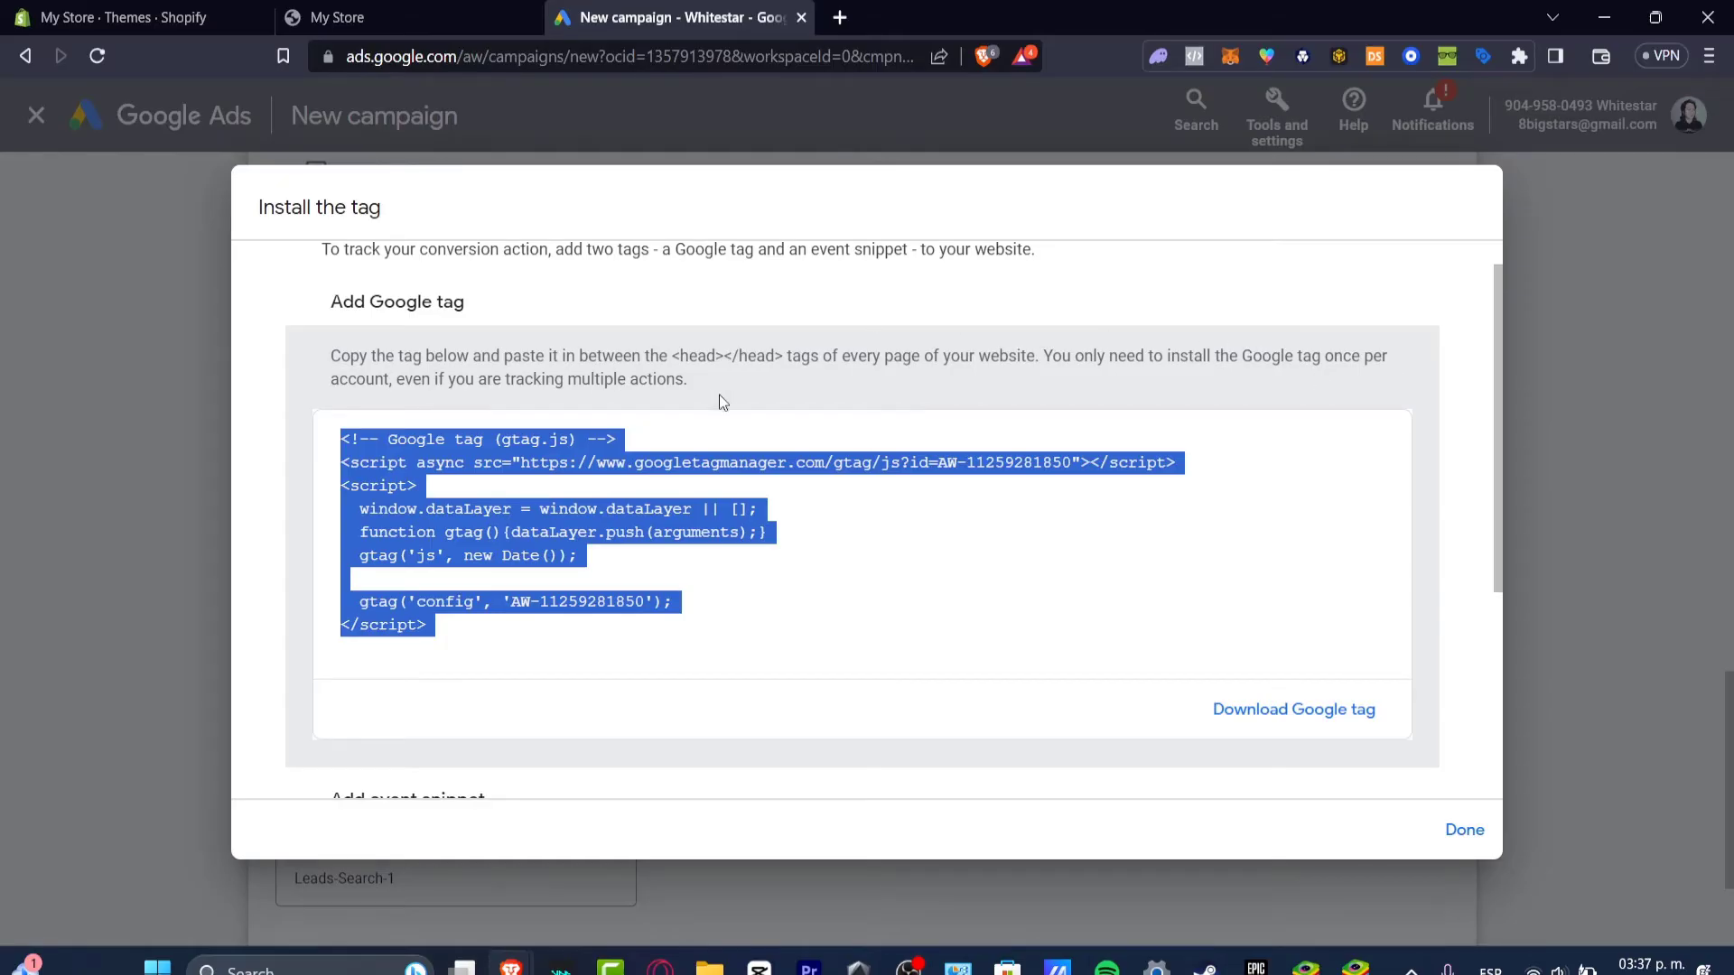
scroll(731, 406, "down", 4)
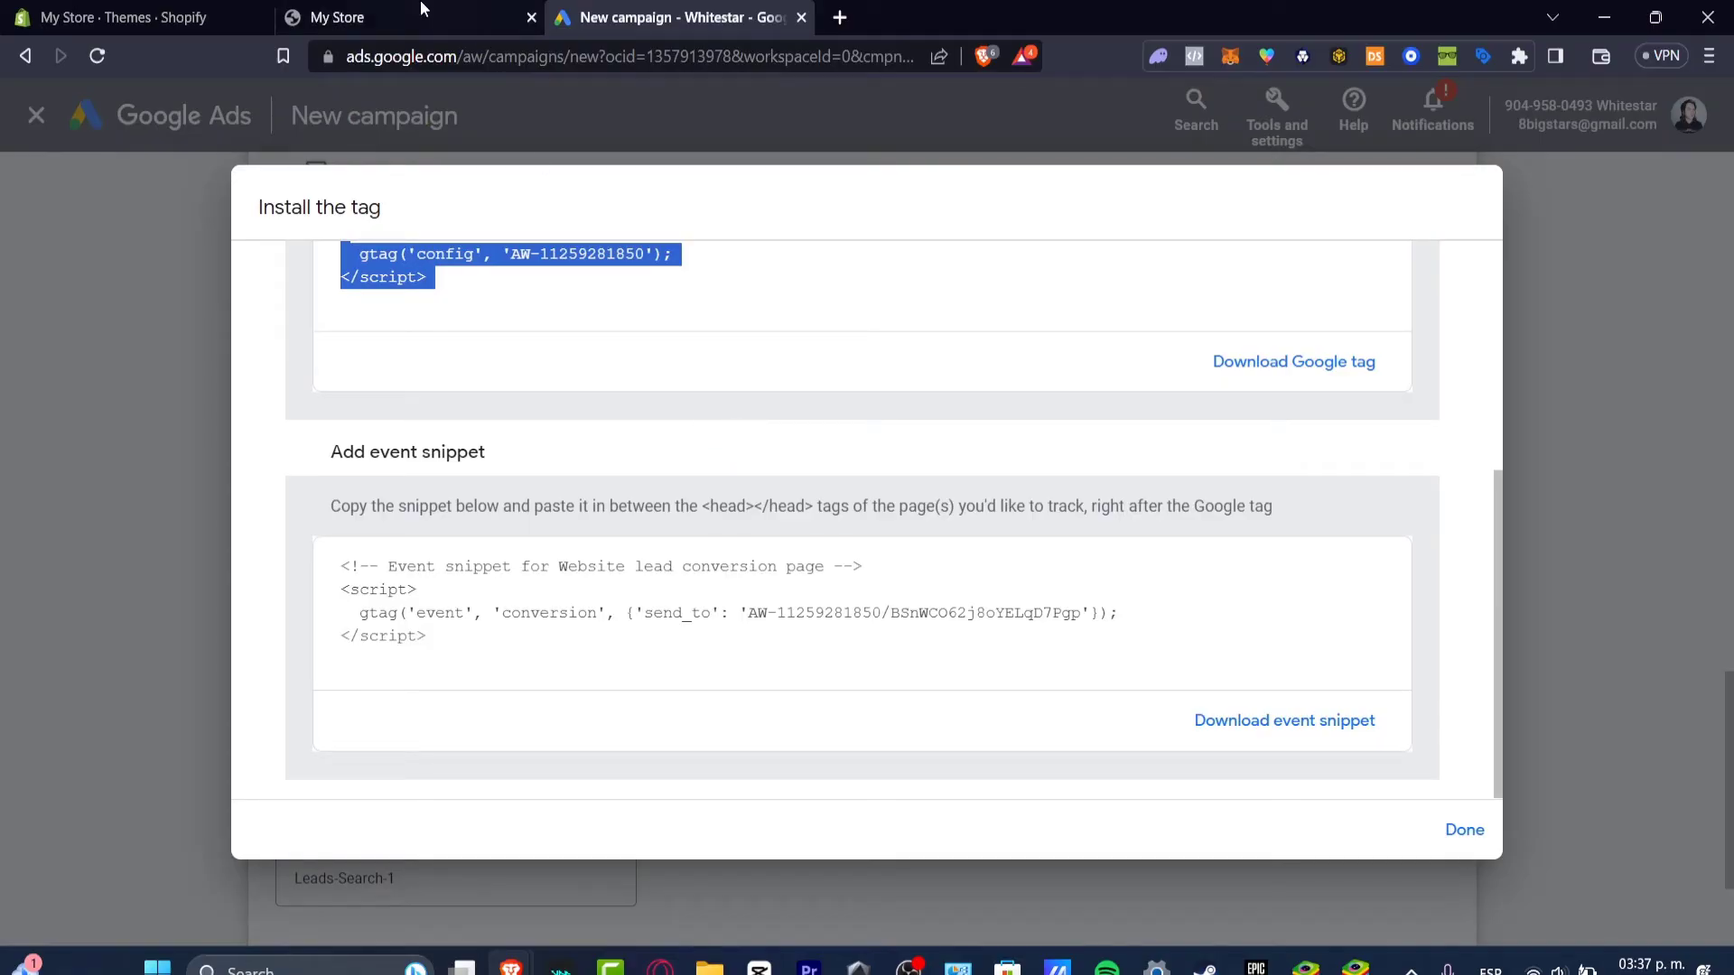
Open the Dawn theme's Layout > theme.liquid in the code editor and select 'head' on line 3.
left_click(197, 15)
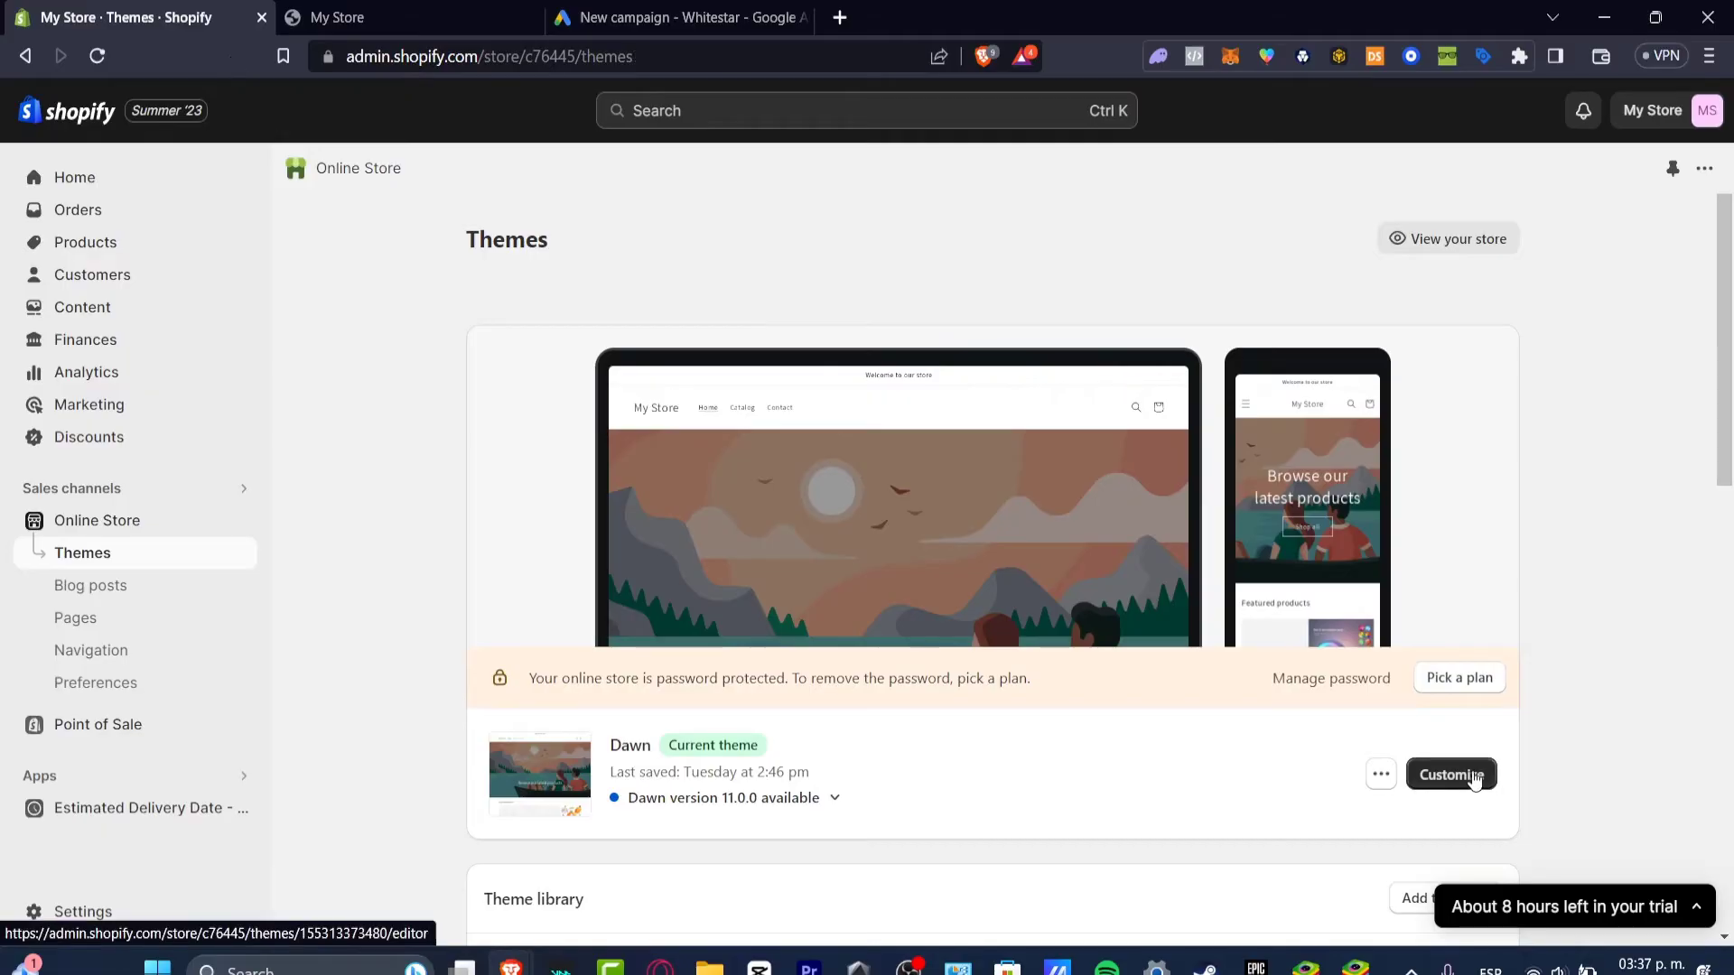
left_click(1382, 776)
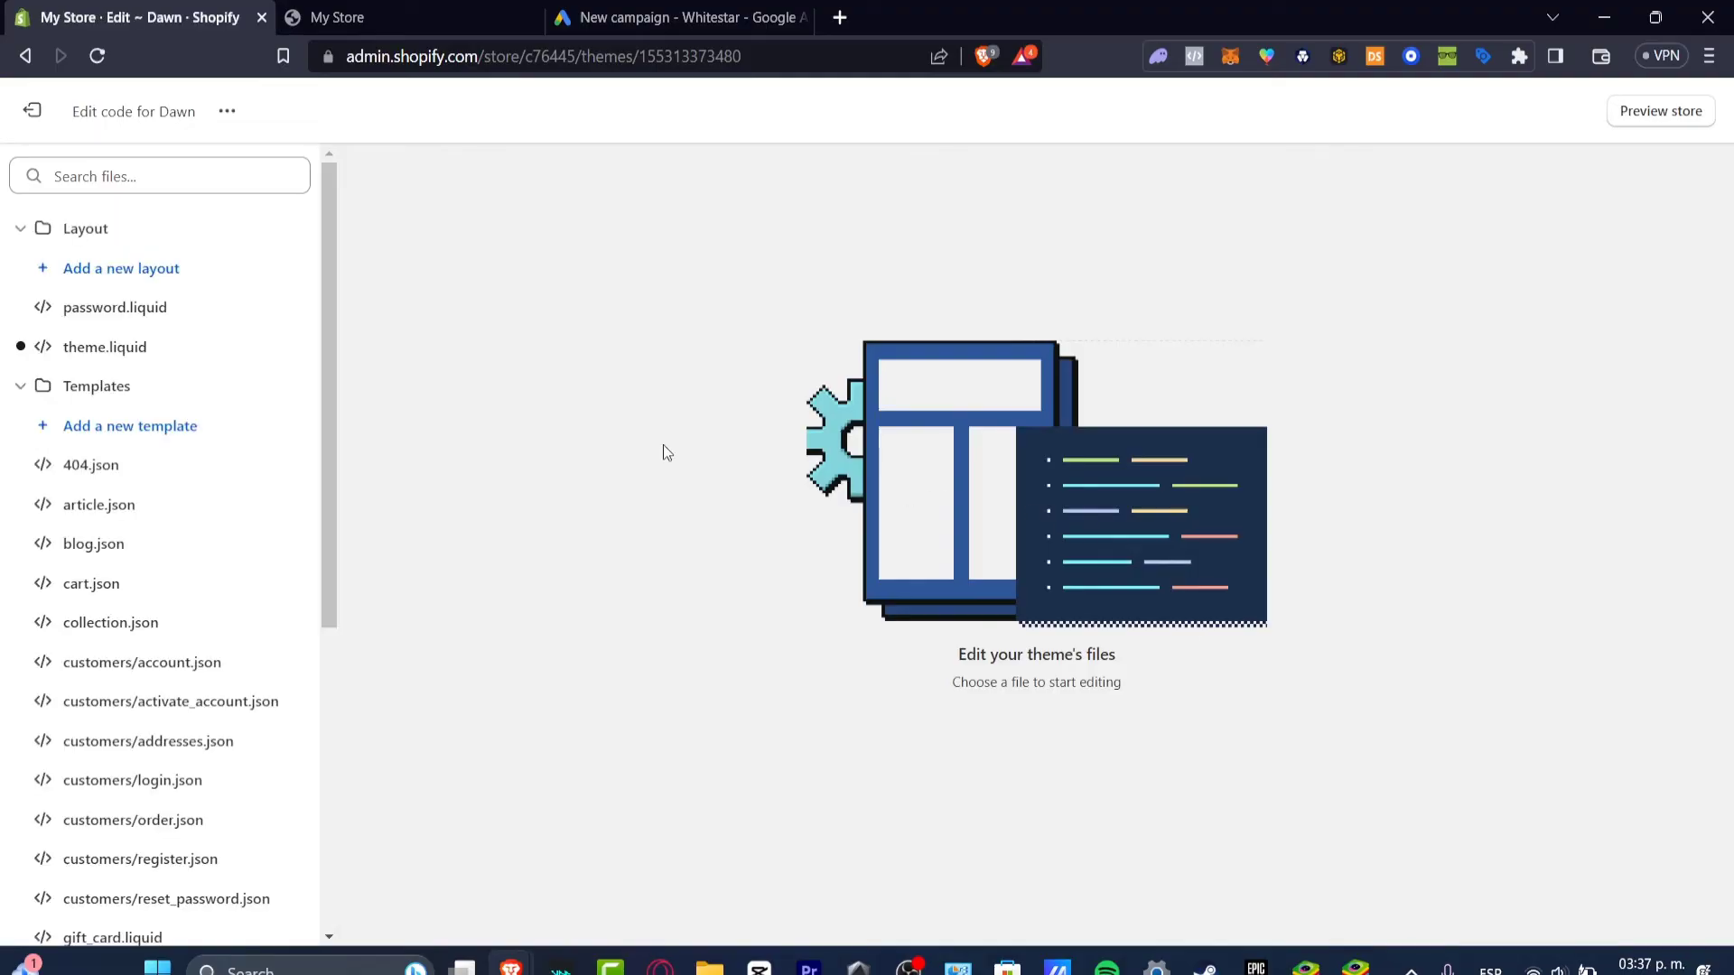
left_click(86, 233)
left_click(88, 235)
left_click(109, 350)
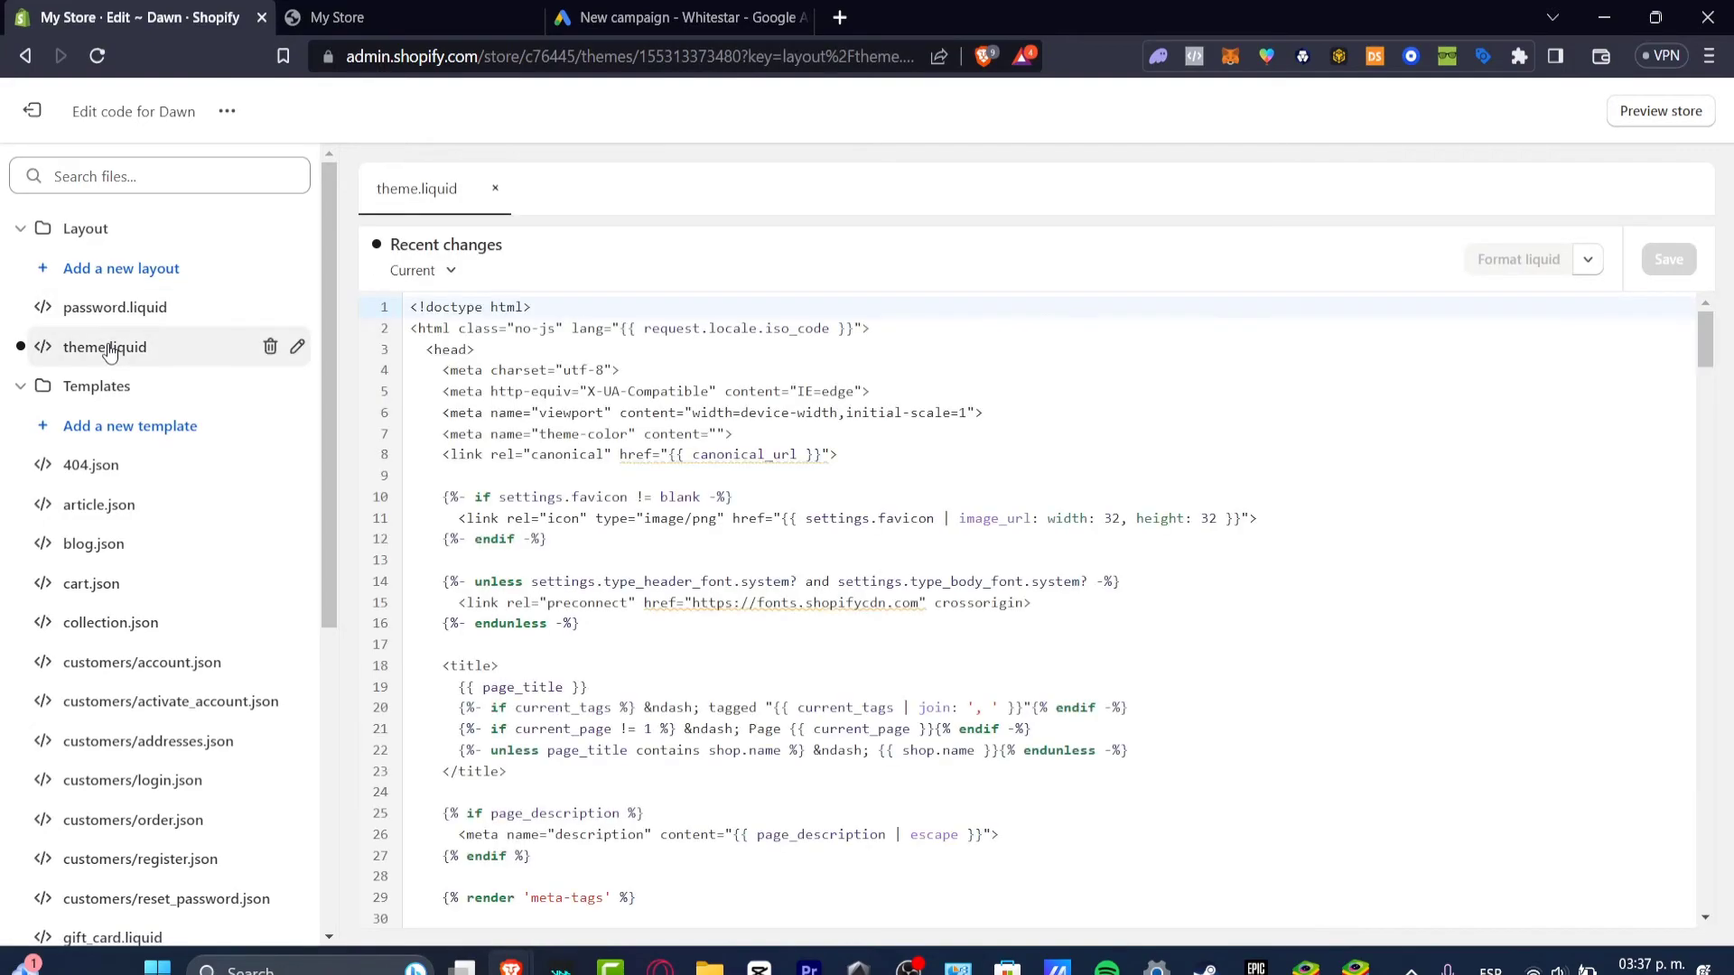
left_click(425, 349)
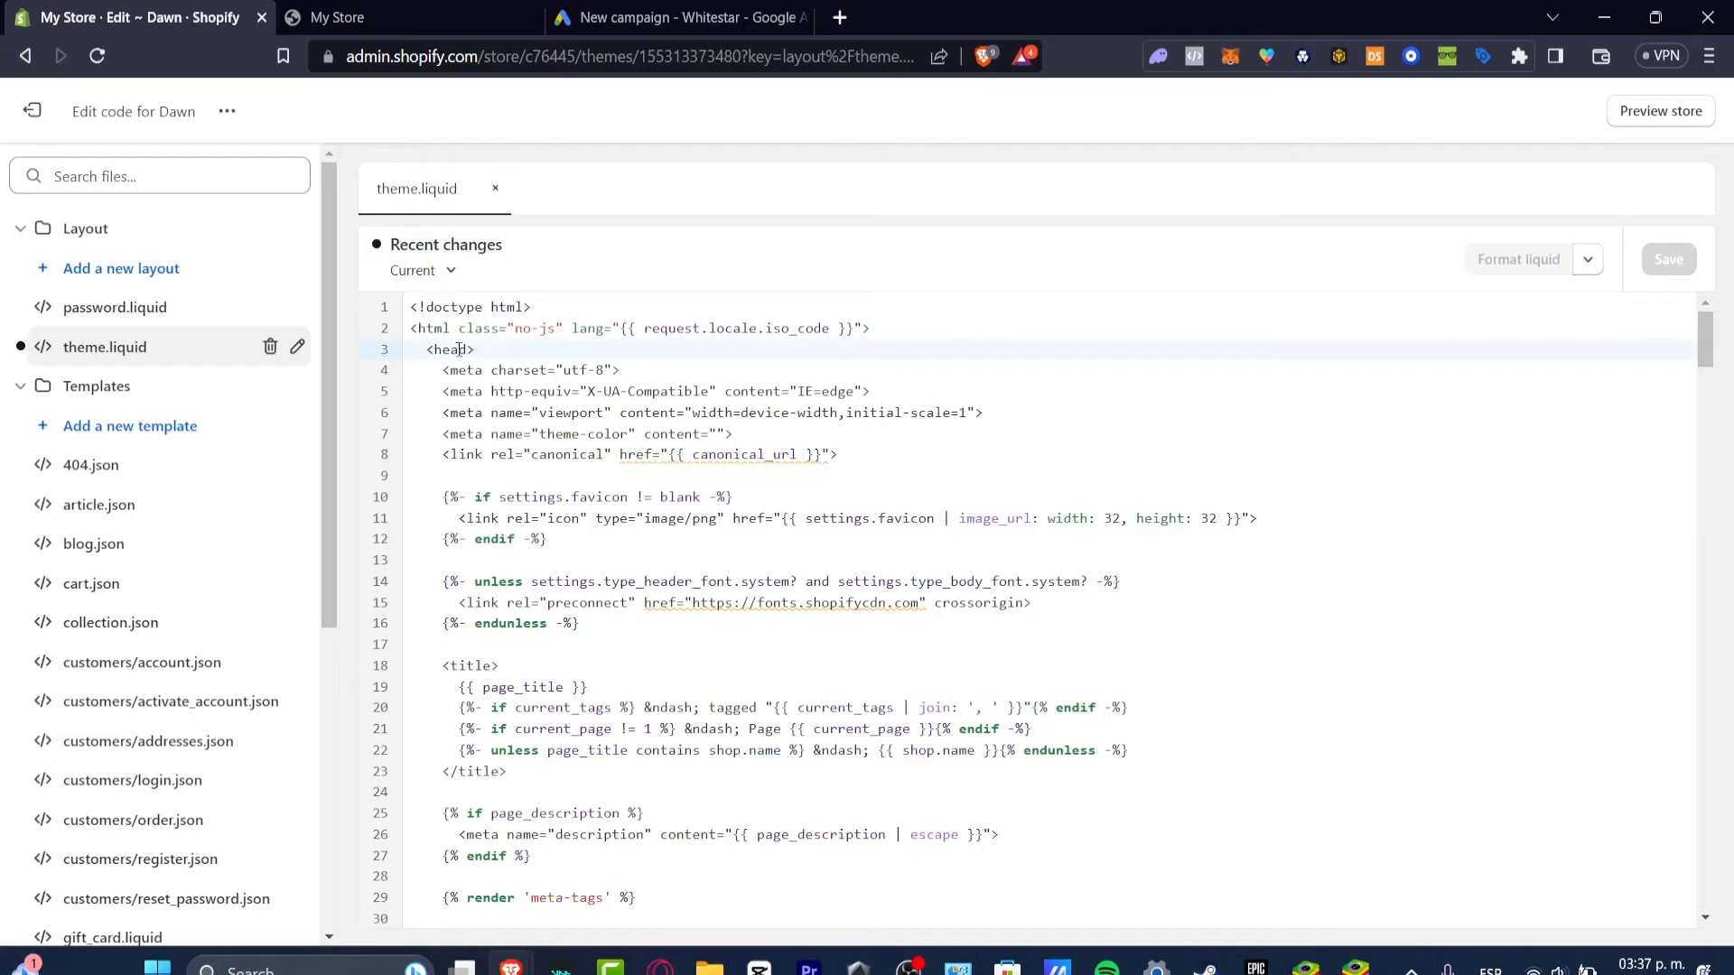
left_click_drag(466, 349, 434, 349)
Check the Google Ads note that the tag goes between <head></head>, then switch to My Store.
left_click(679, 17)
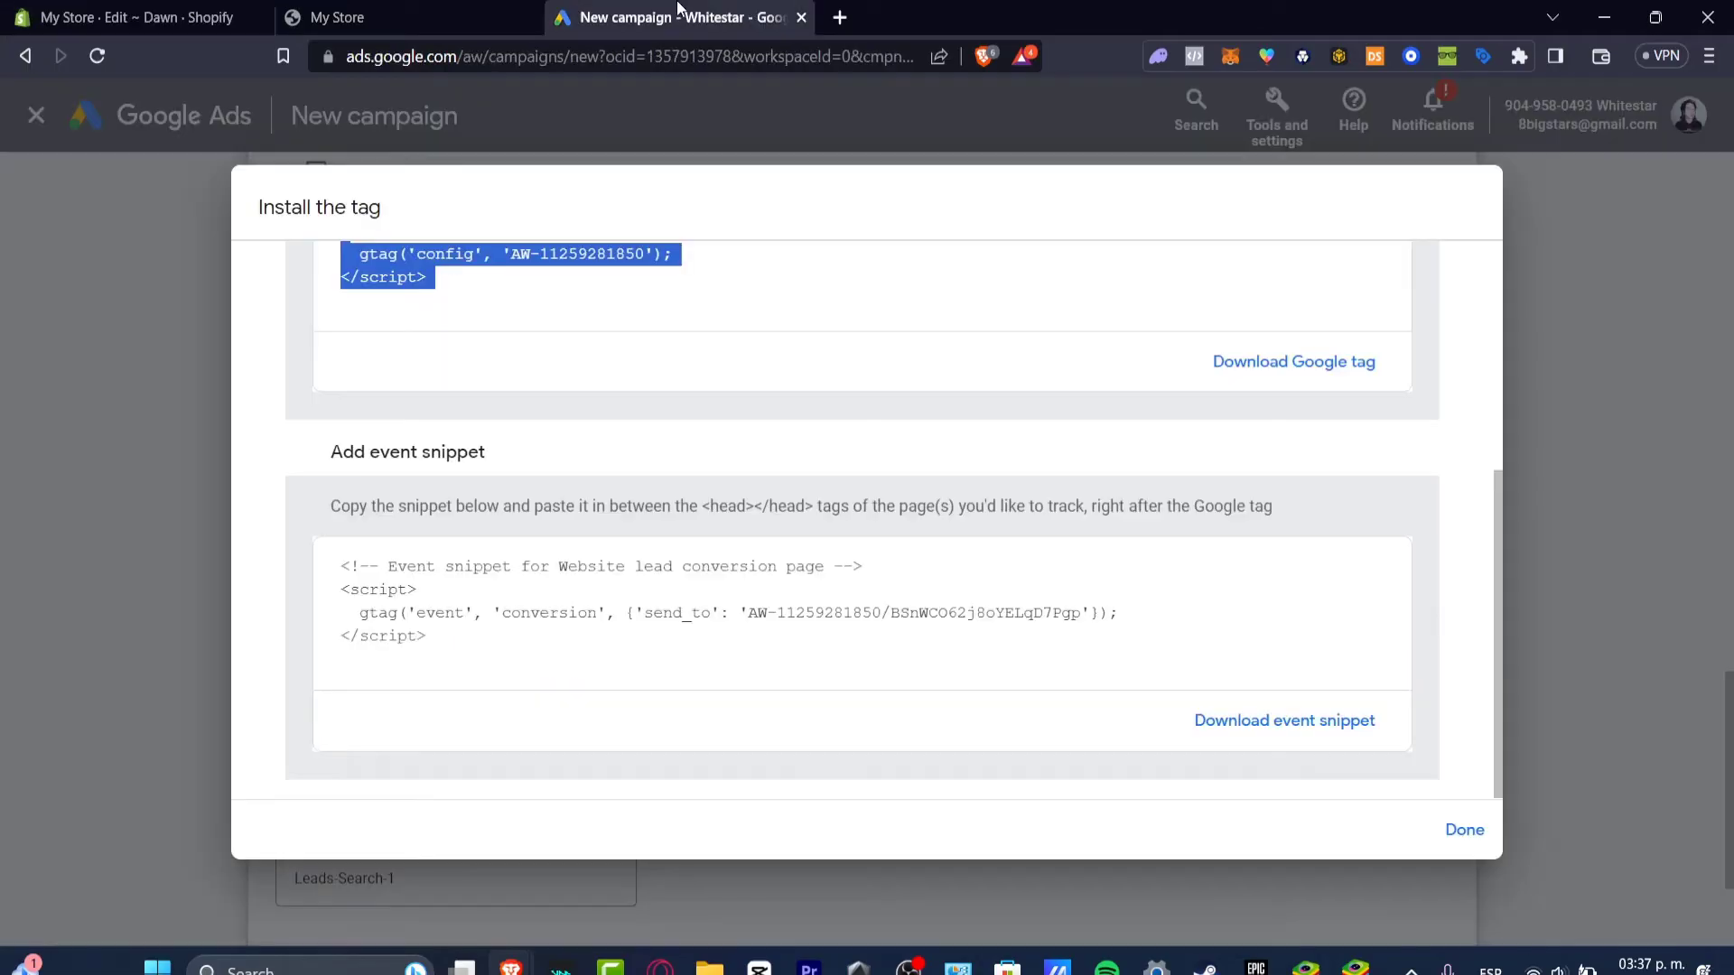
scroll(510, 433, "up", 4)
left_click_drag(512, 434, 930, 546)
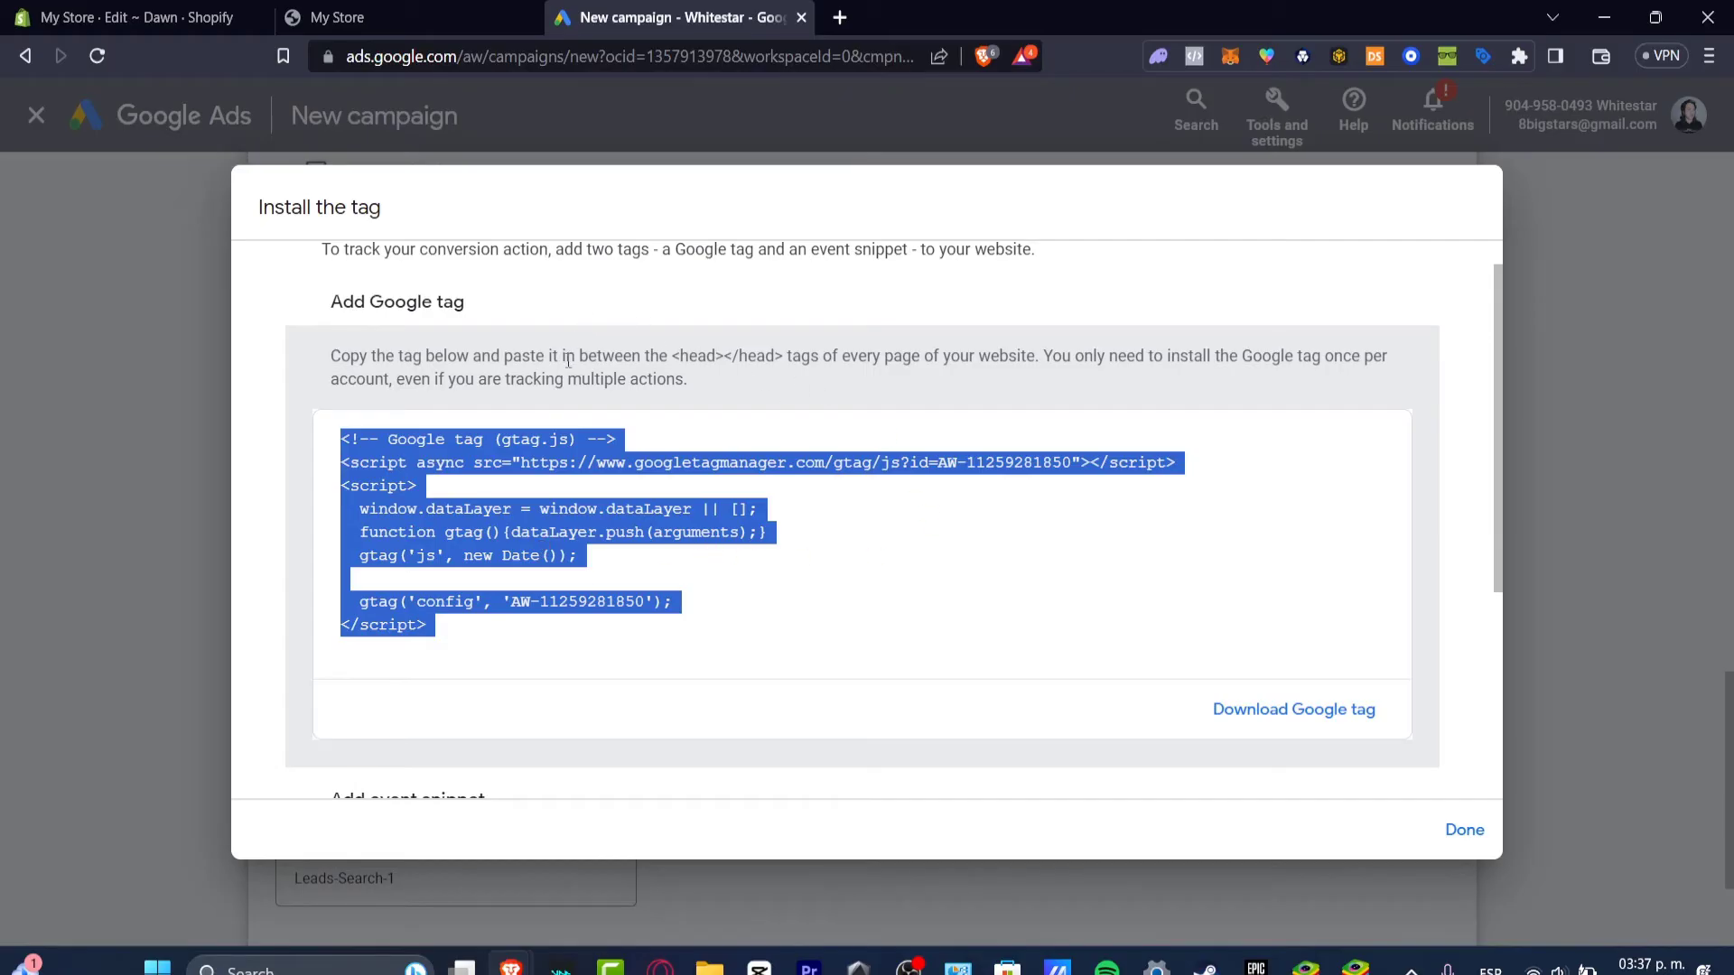
left_click_drag(669, 356, 787, 377)
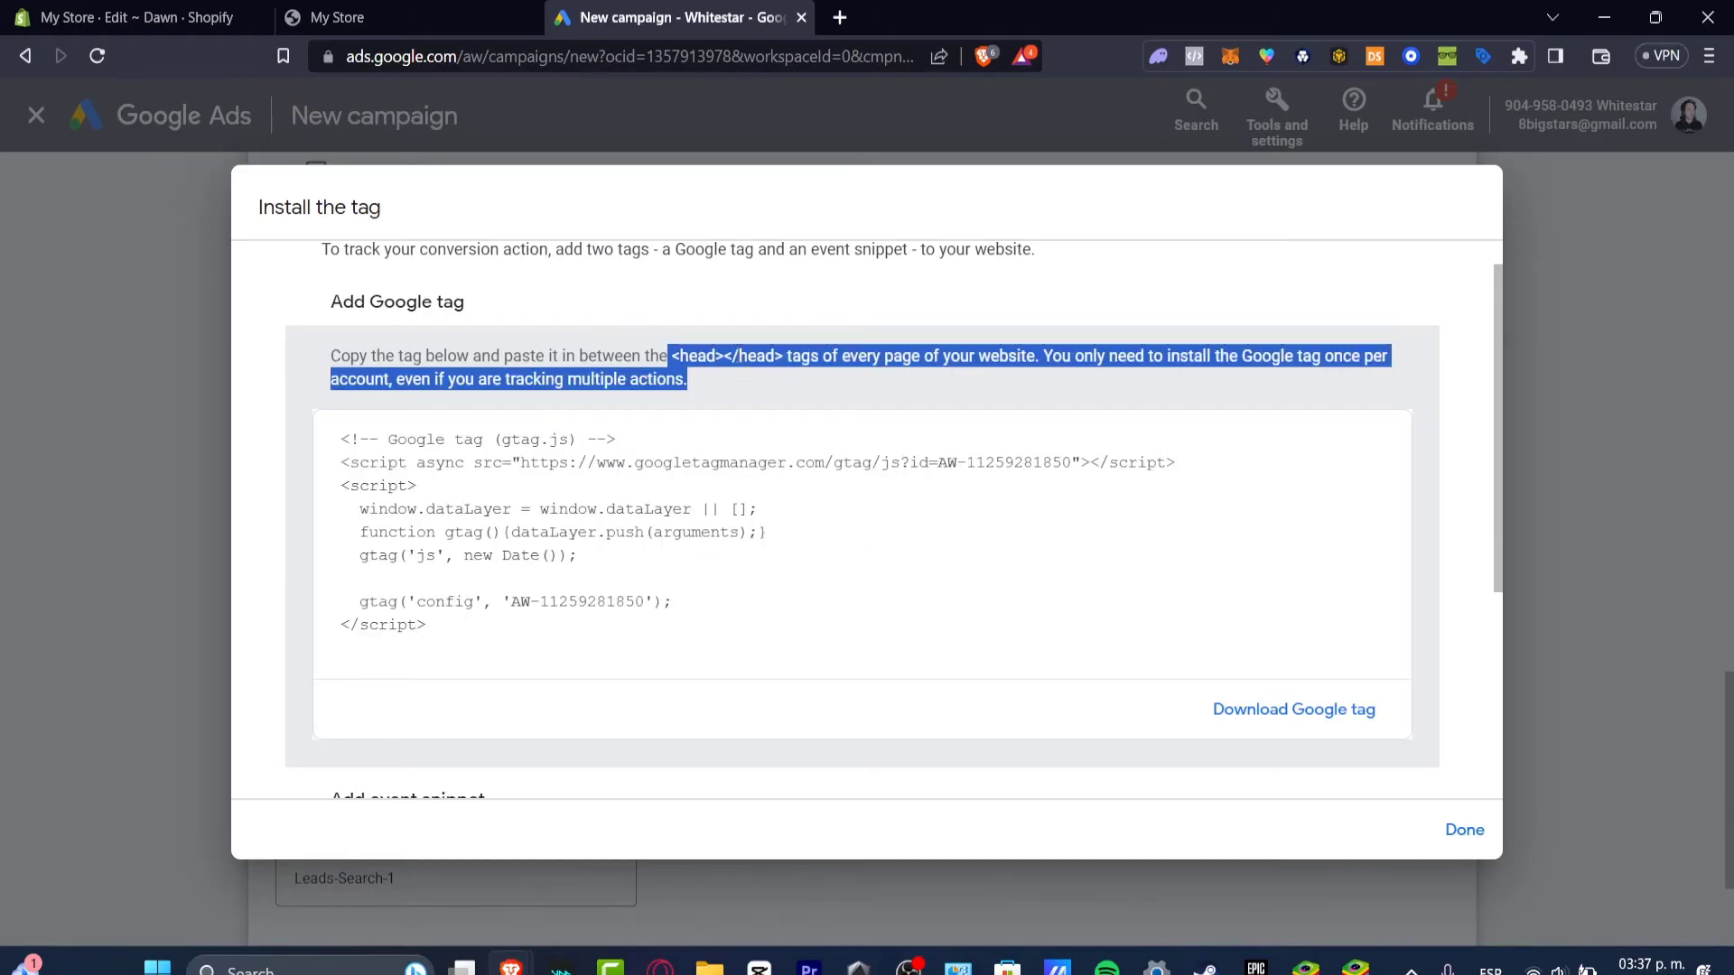
left_click(807, 378)
left_click(364, 11)
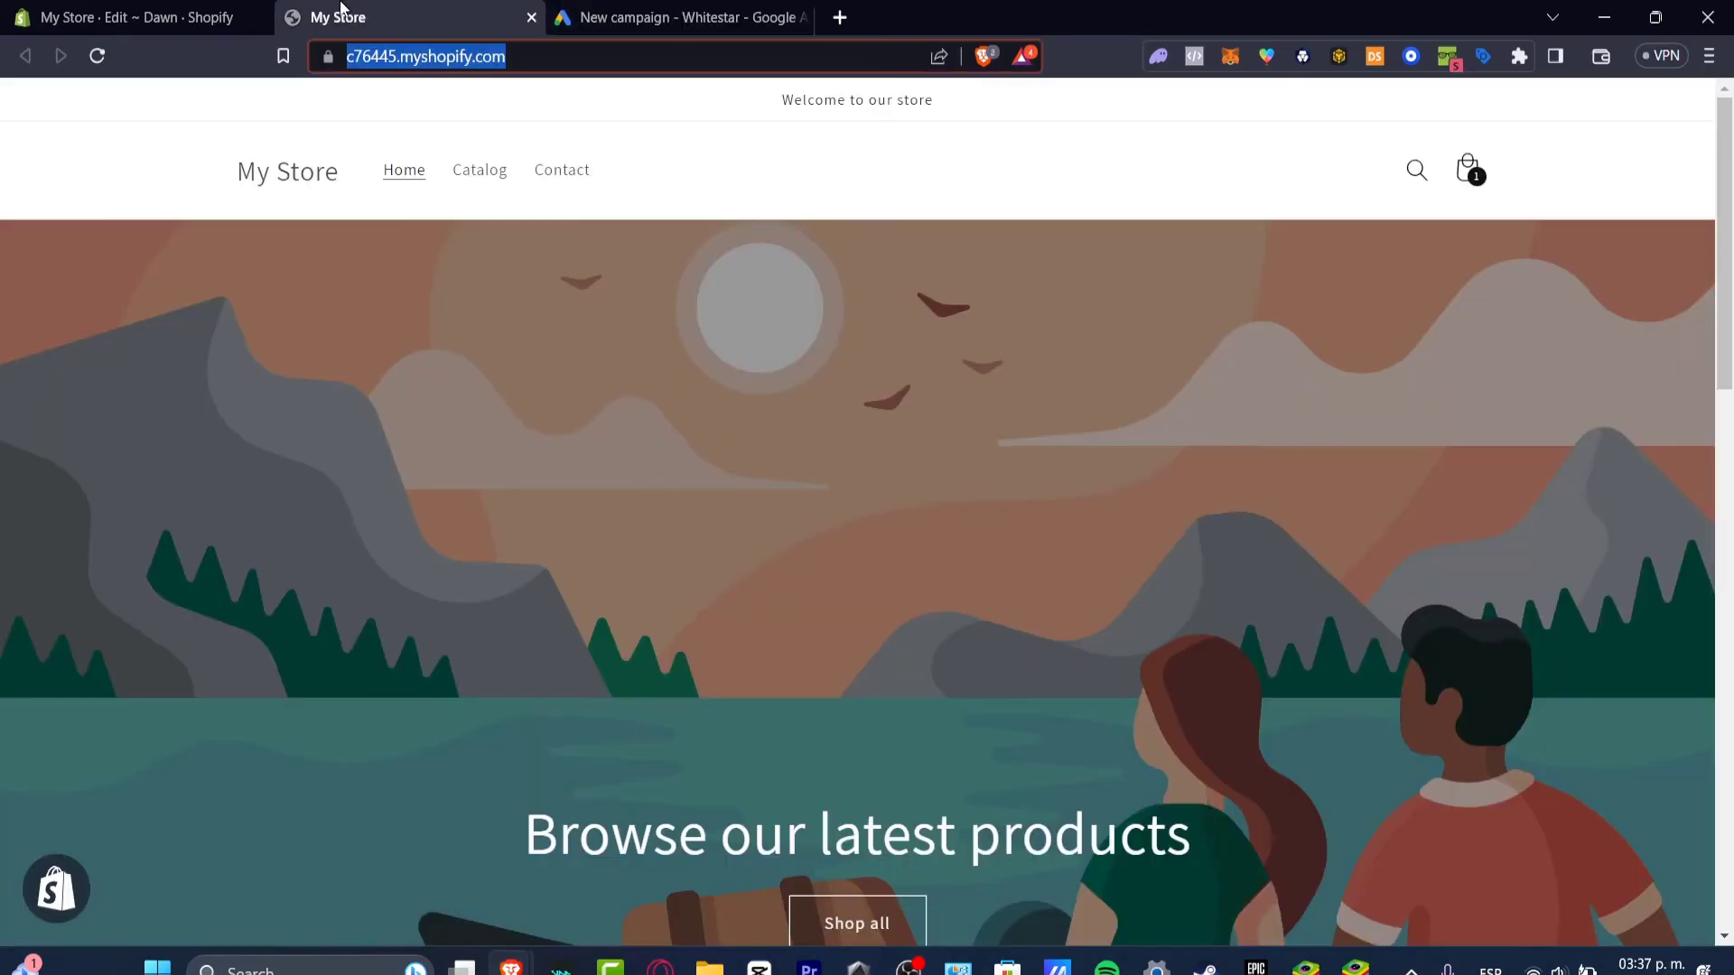
Paste the Google tag right after <head> on line 3 and remove the extra space.
left_click(206, 10)
left_click(496, 351)
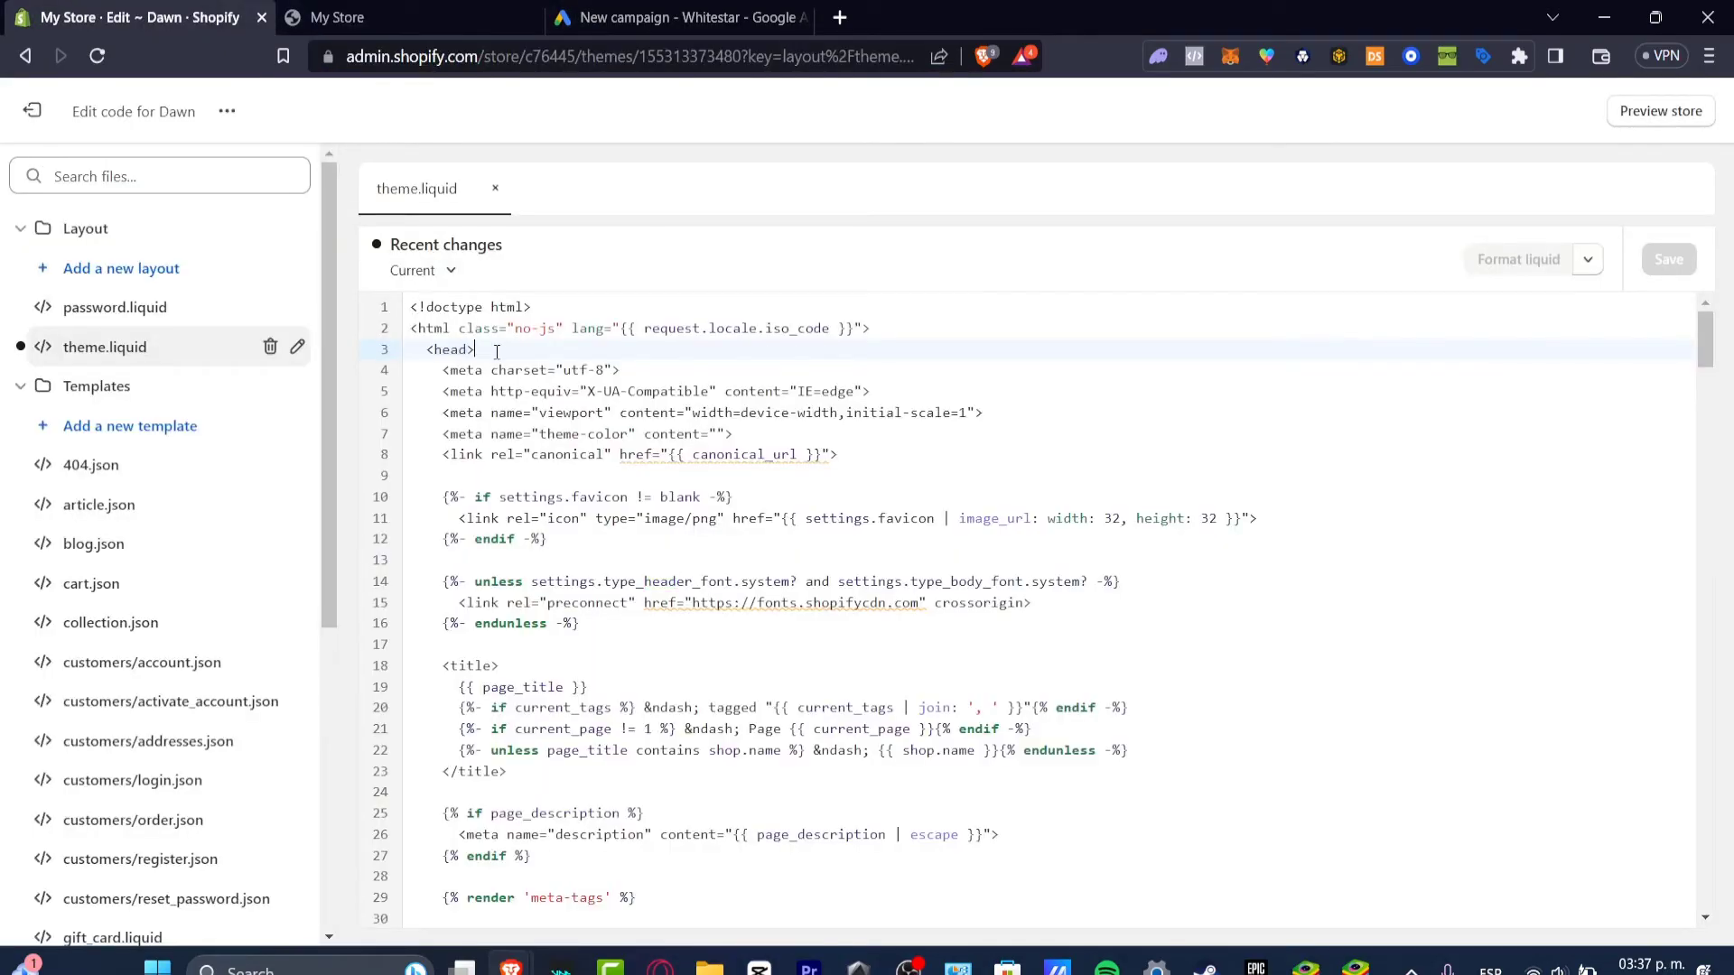
scroll(512, 372, "down", 15)
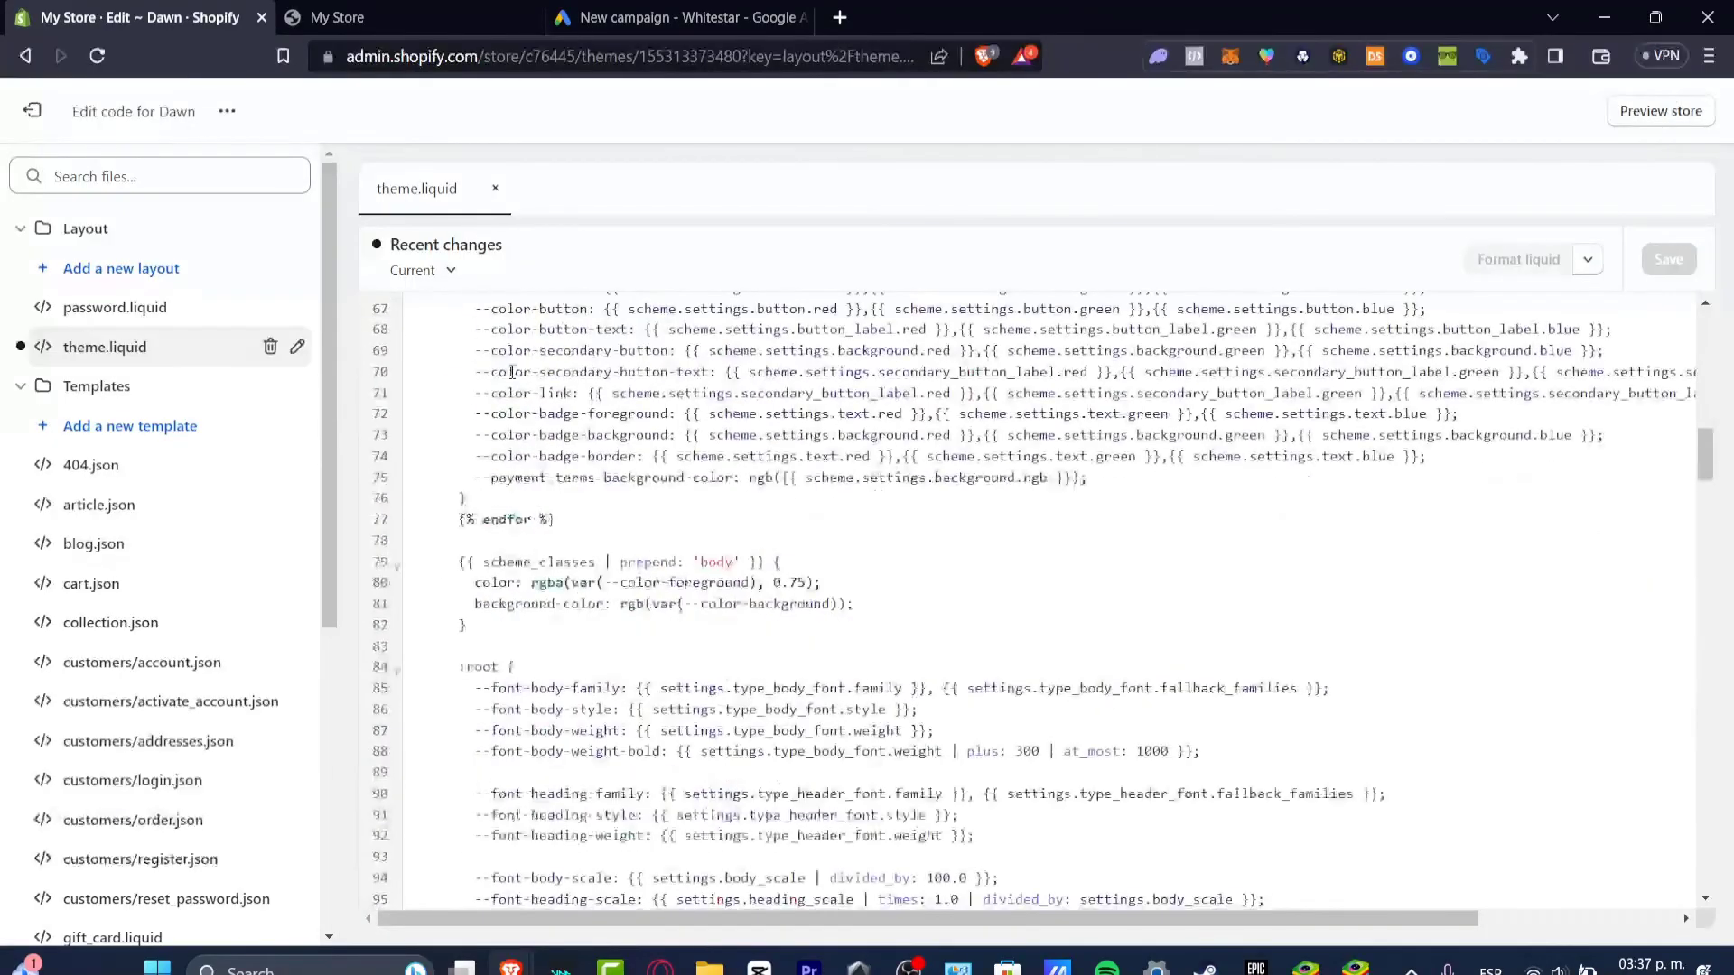
scroll(512, 372, "down", 20)
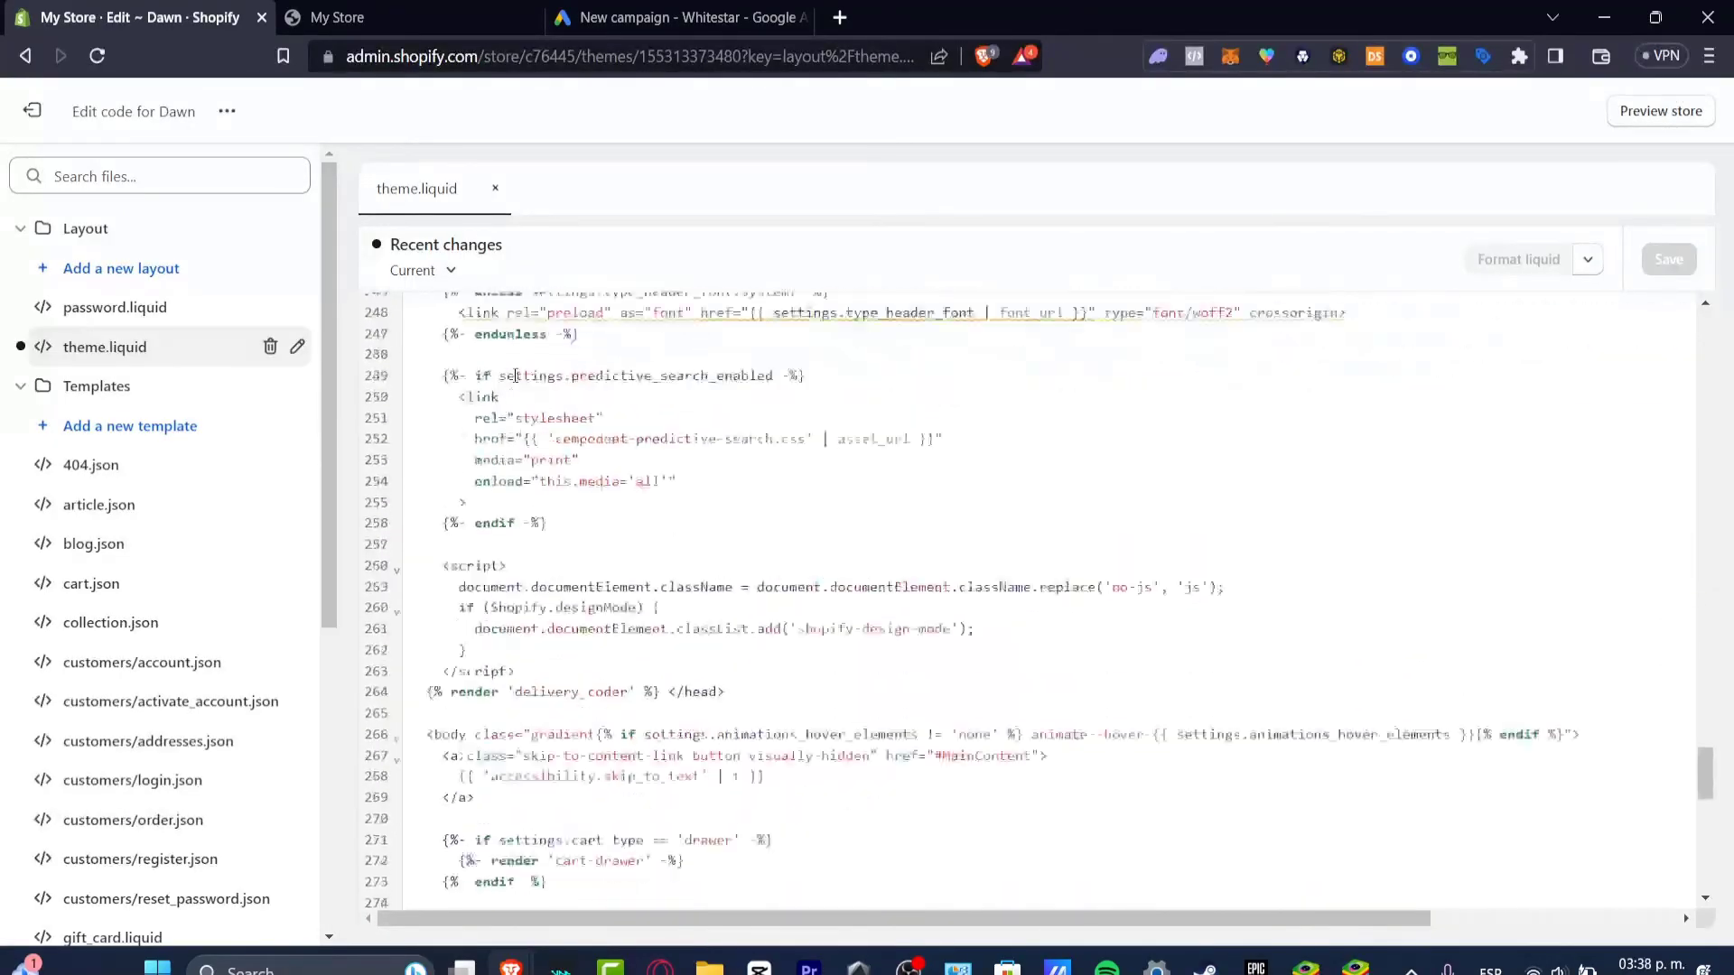
scroll(515, 376, "up", 20)
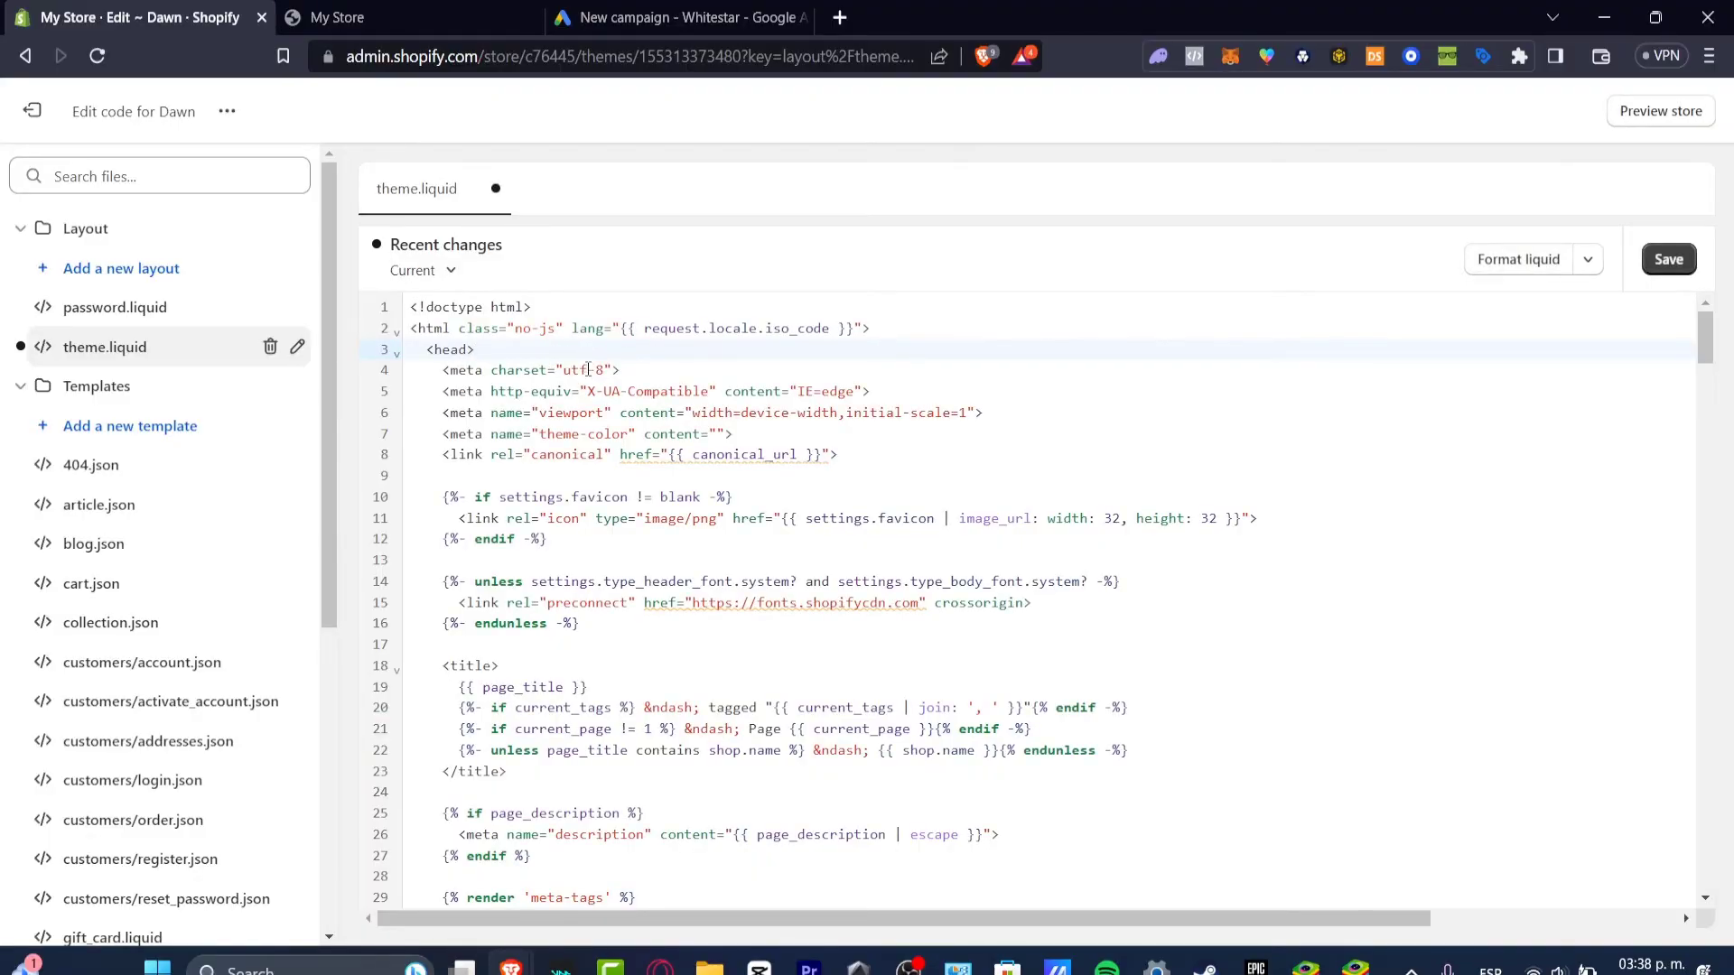
key("ctrl+v")
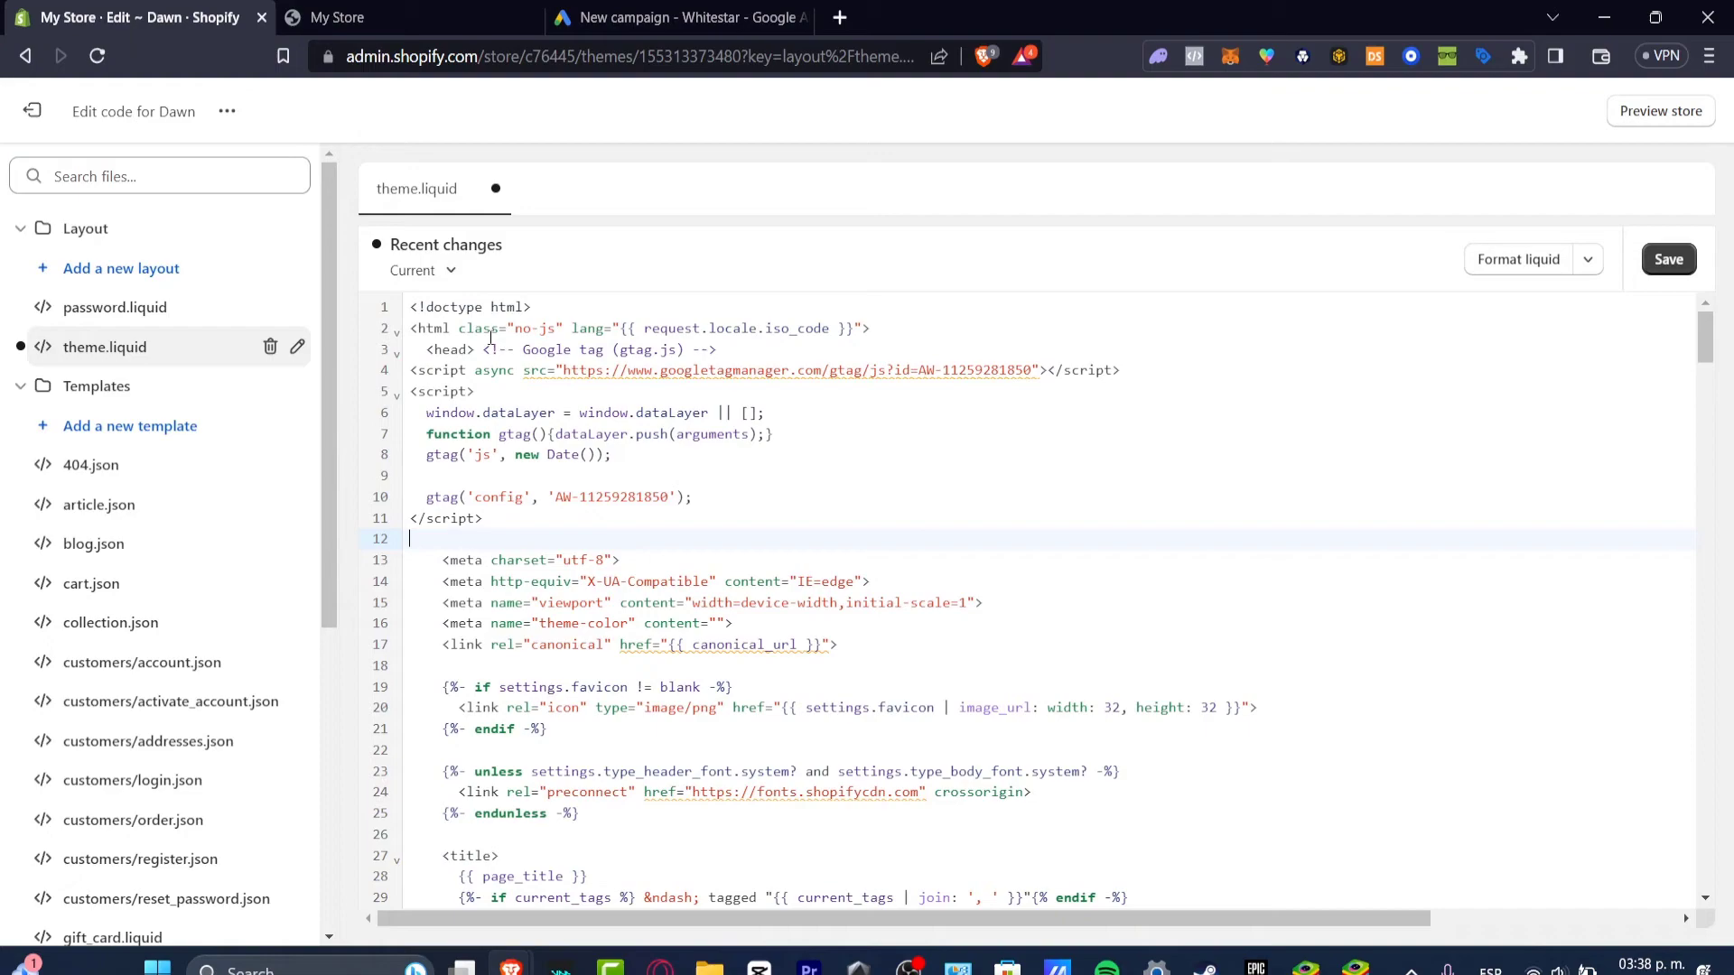
left_click(485, 358)
key("BackSpace")
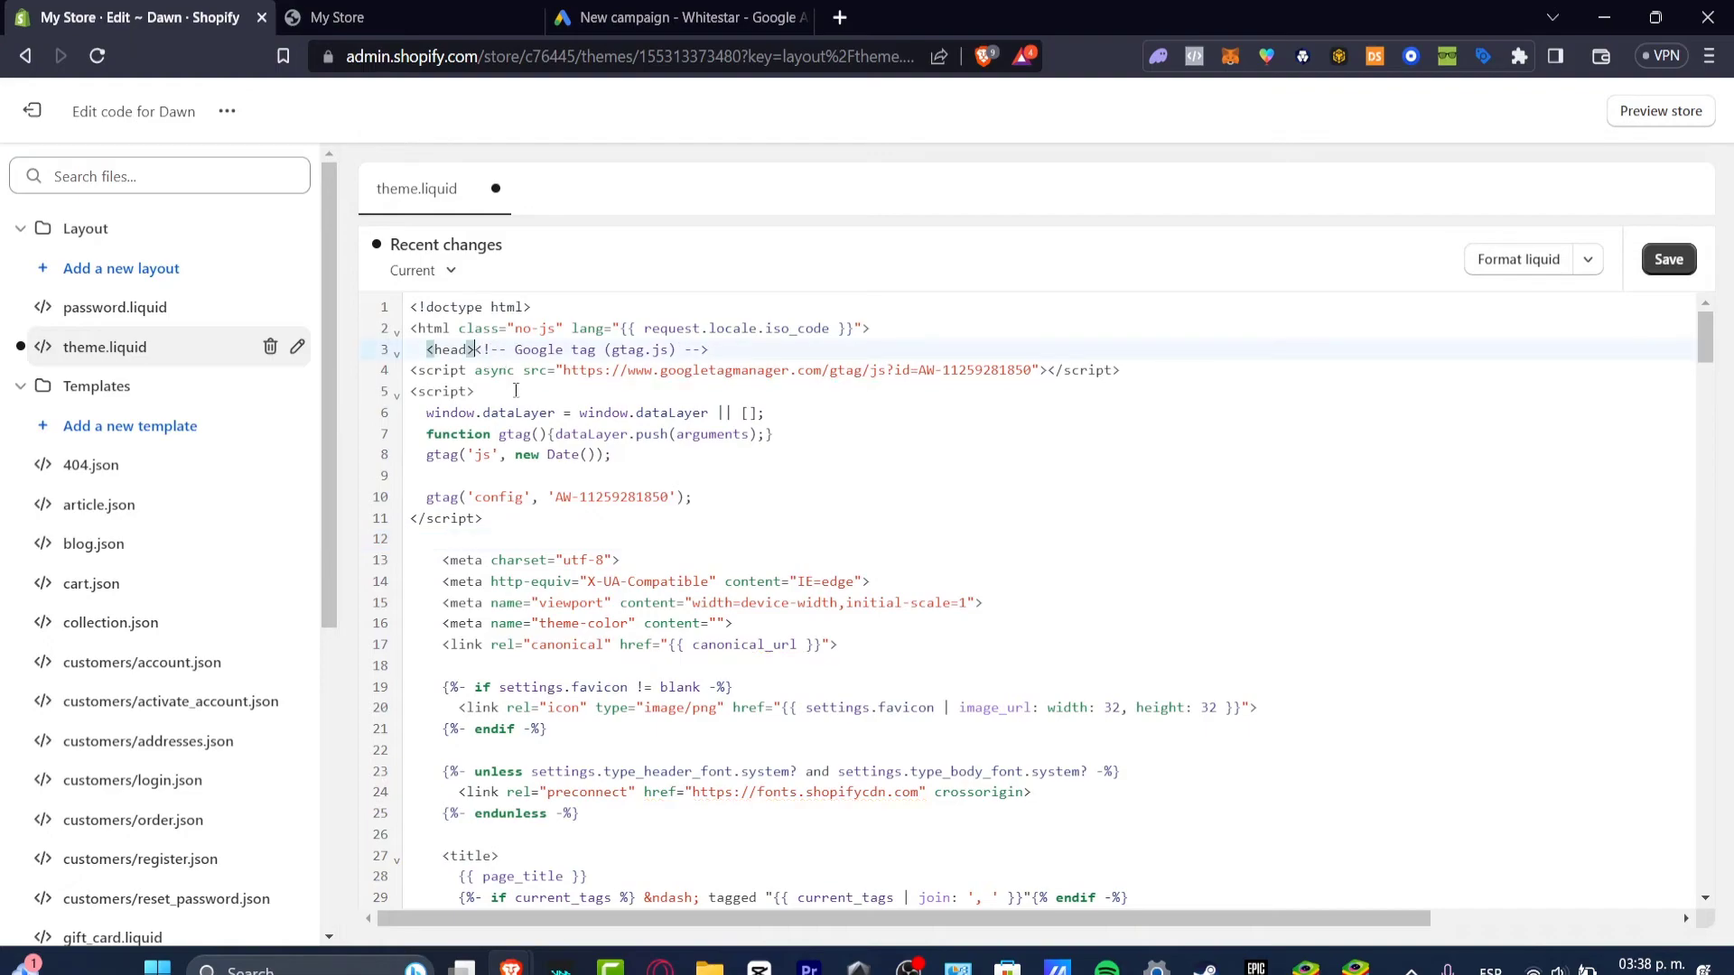
Save theme.liquid and return to the Google Ads campaign.
left_click(940, 478)
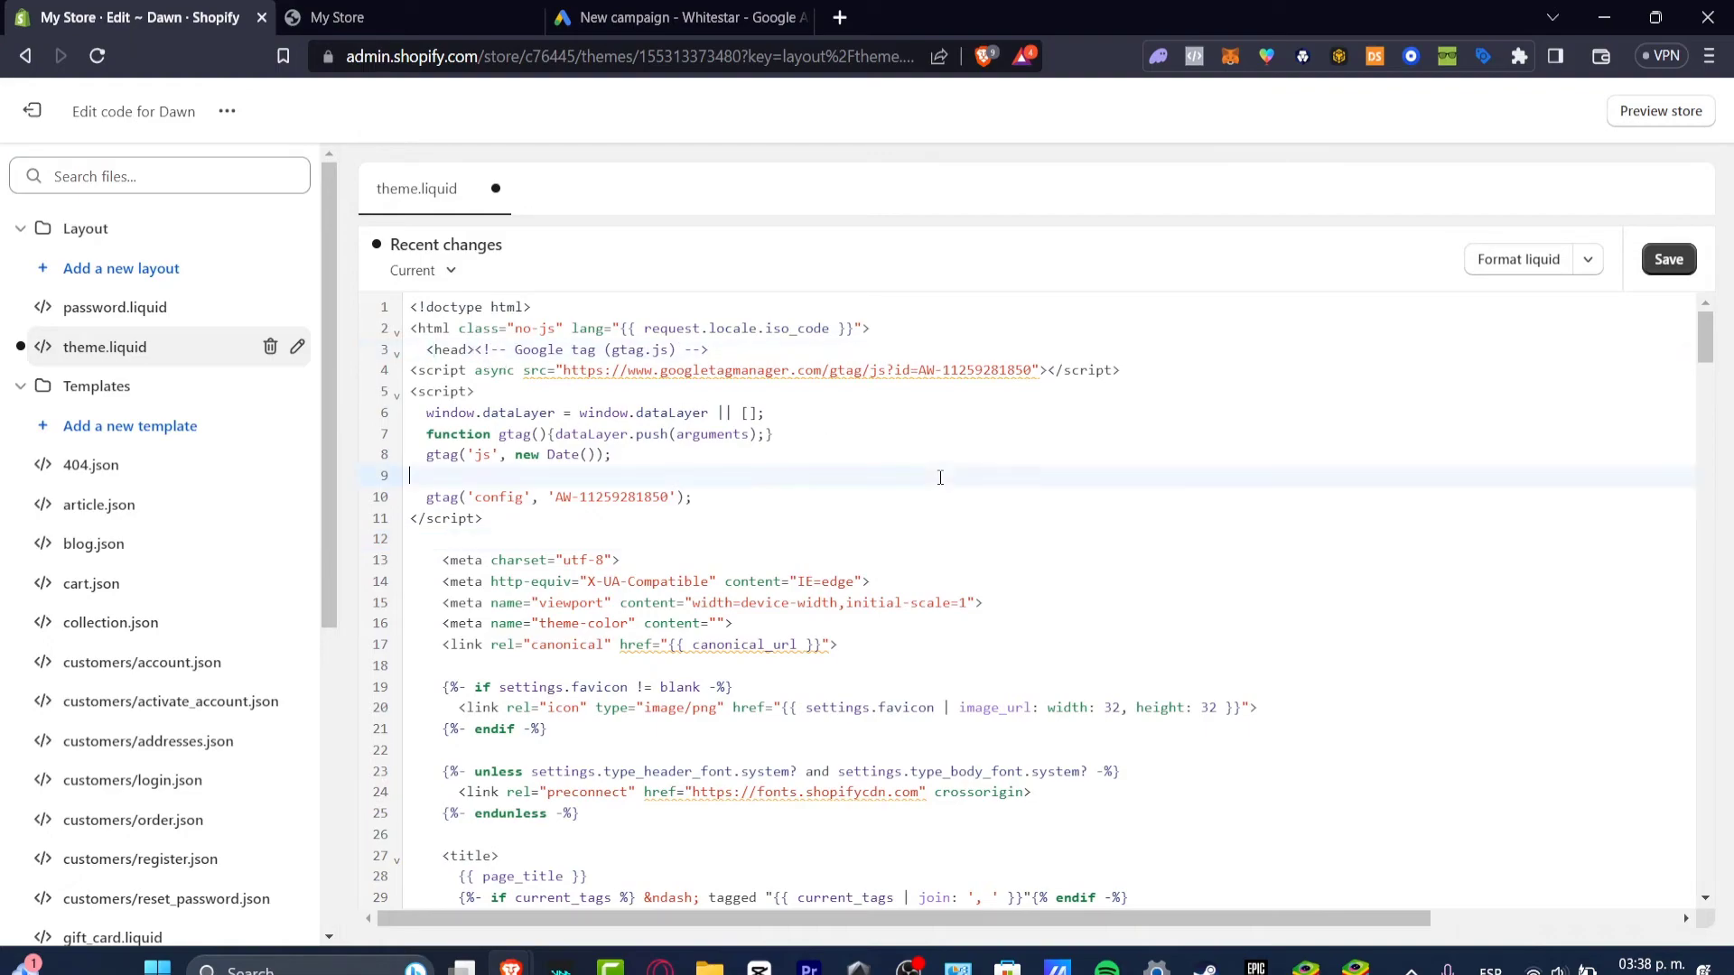
left_click(1680, 262)
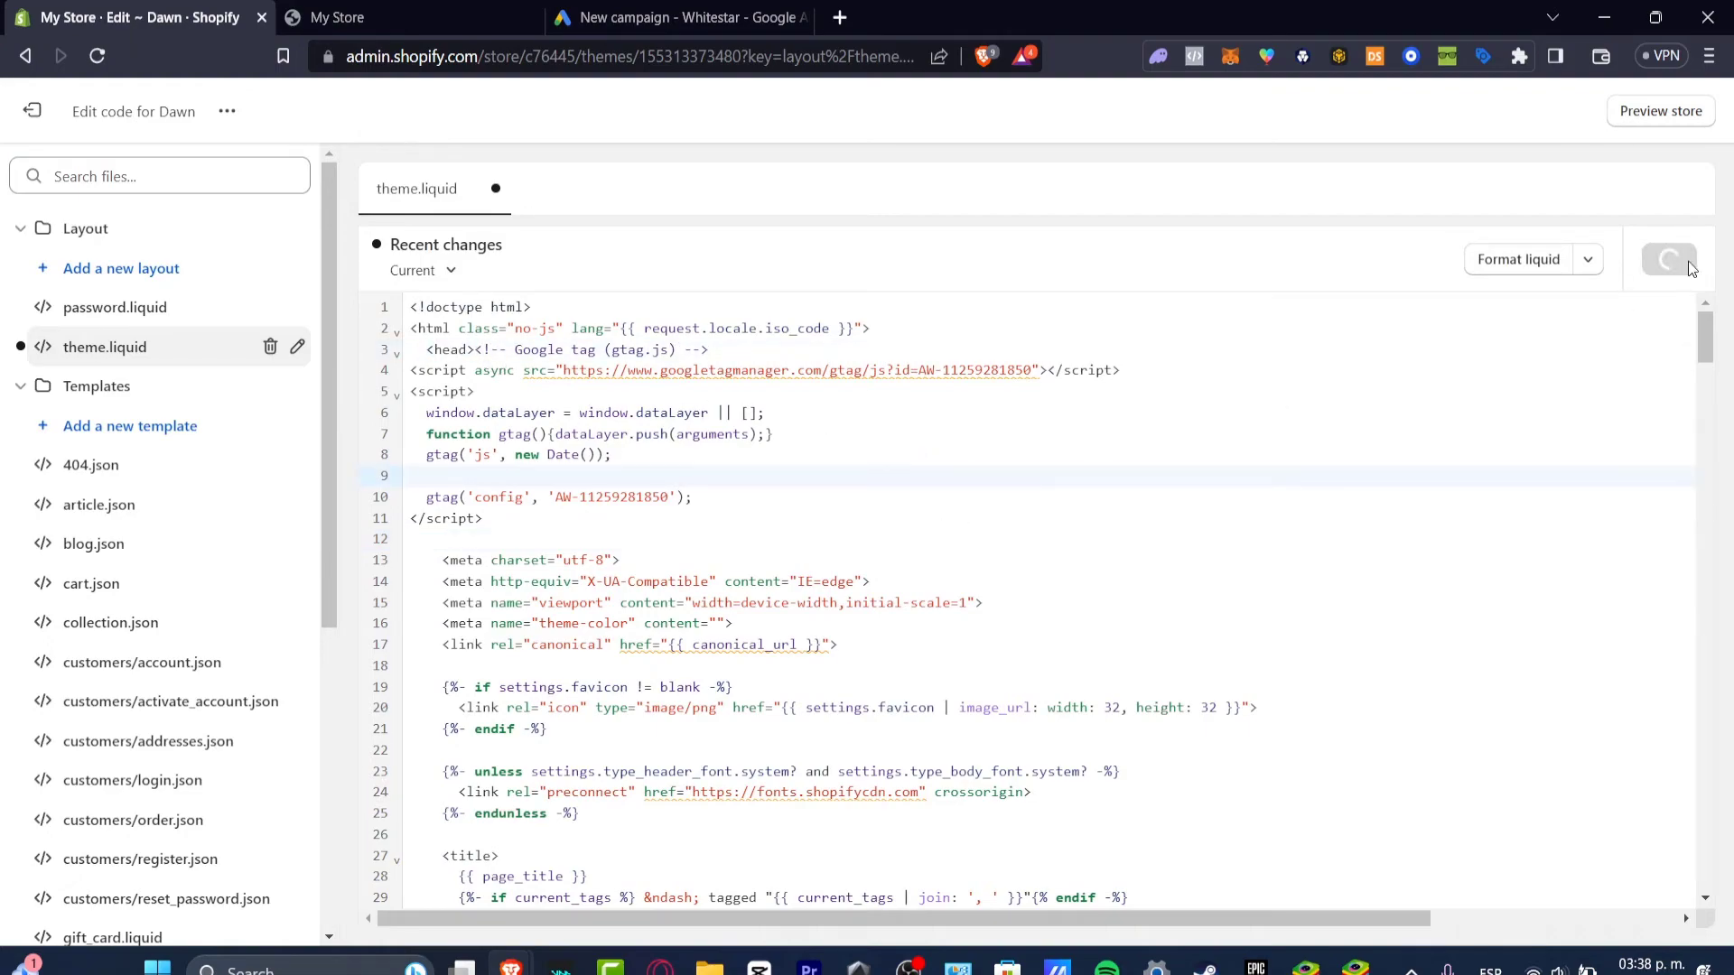
left_click(678, 17)
scroll(1019, 437, "down", 4)
Close the tag instructions, rename the campaign Leads_ShopifyTier1, and continue.
left_click(1456, 828)
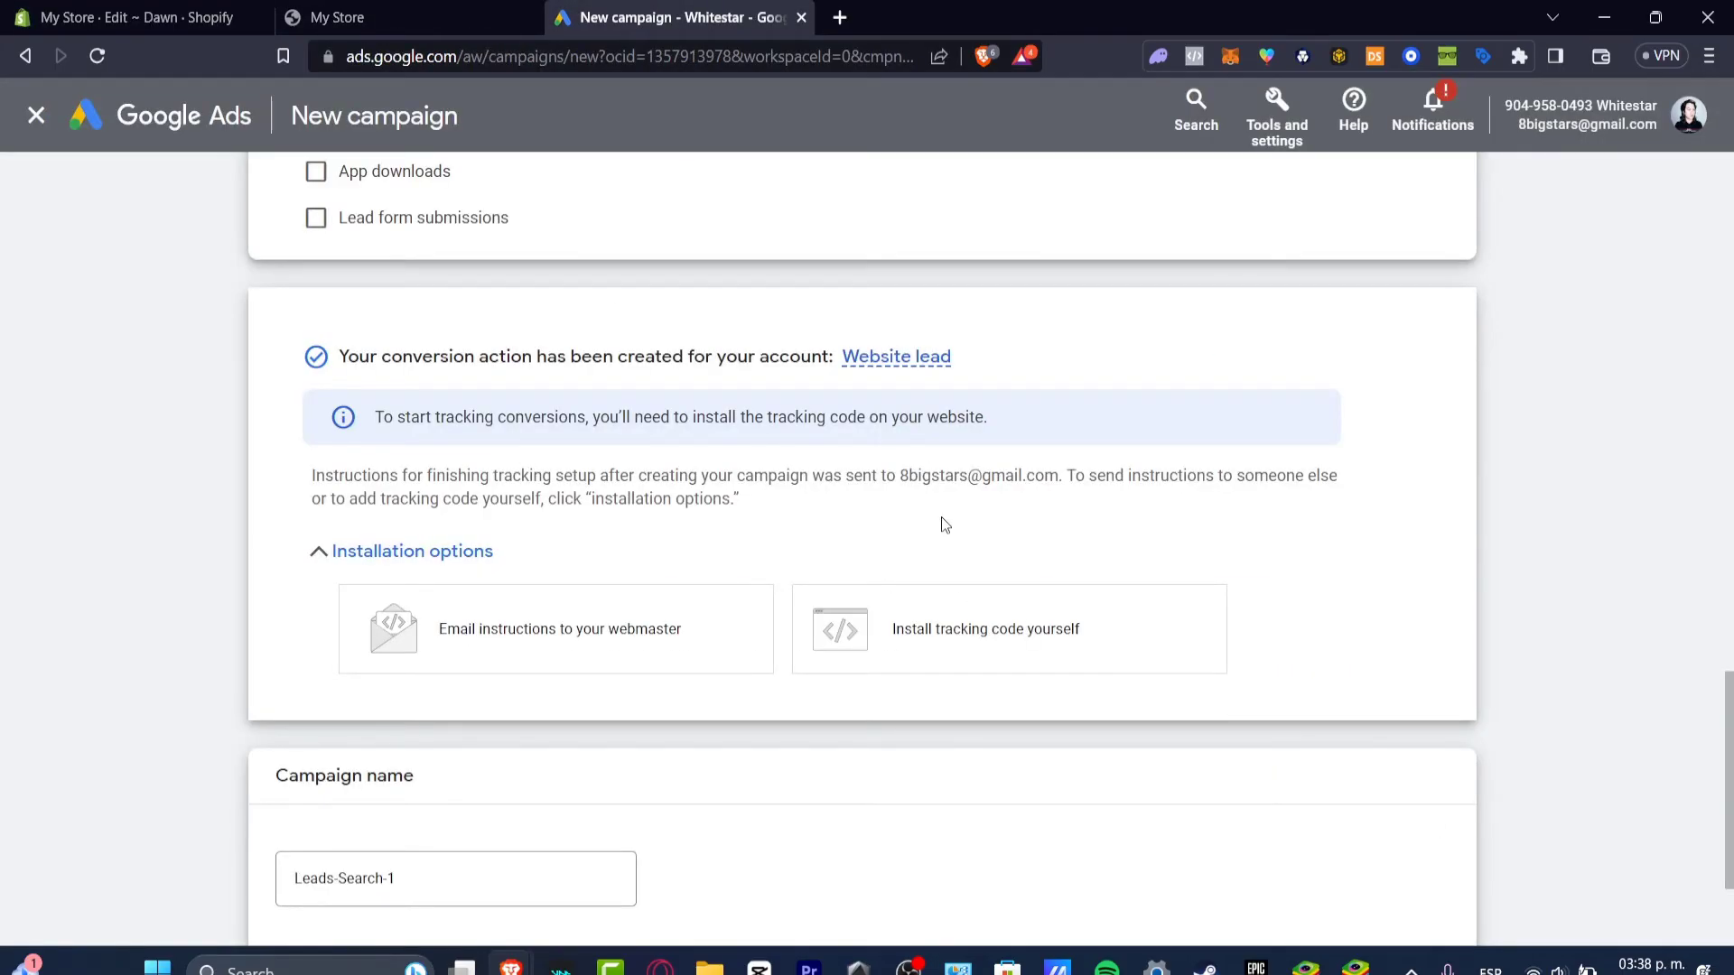
scroll(941, 518, "down", 3)
left_click(493, 684)
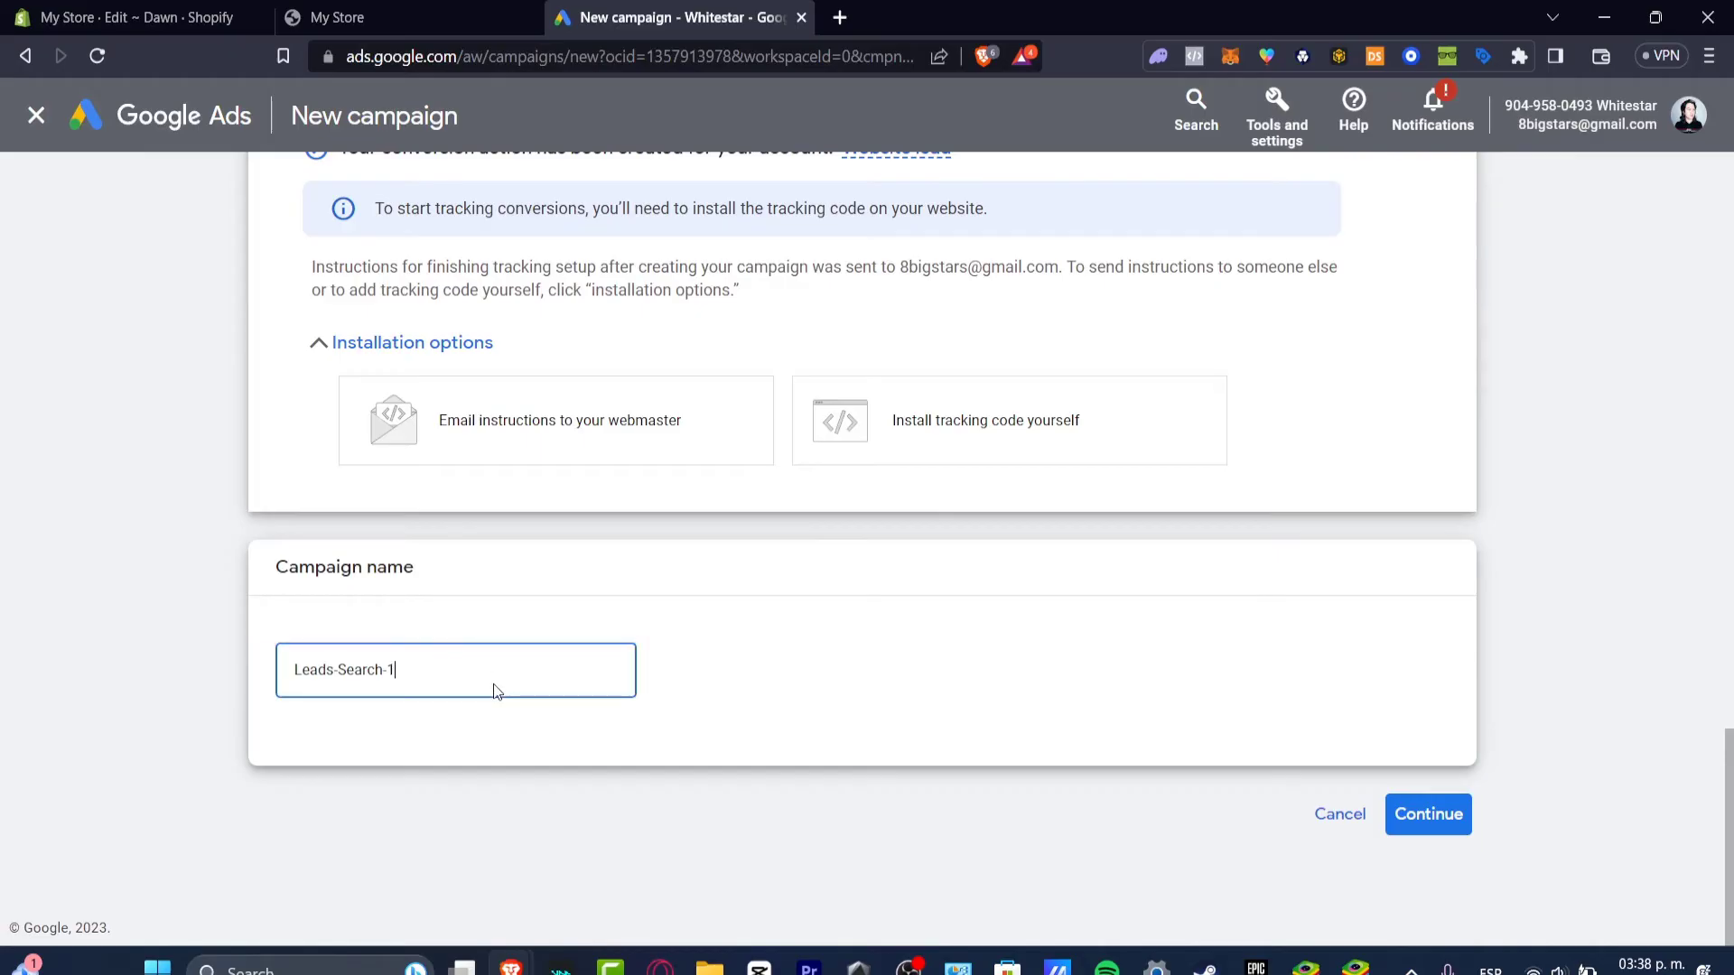
triple_click(418, 663)
type("Leads_ShopifyTi")
left_click(1427, 814)
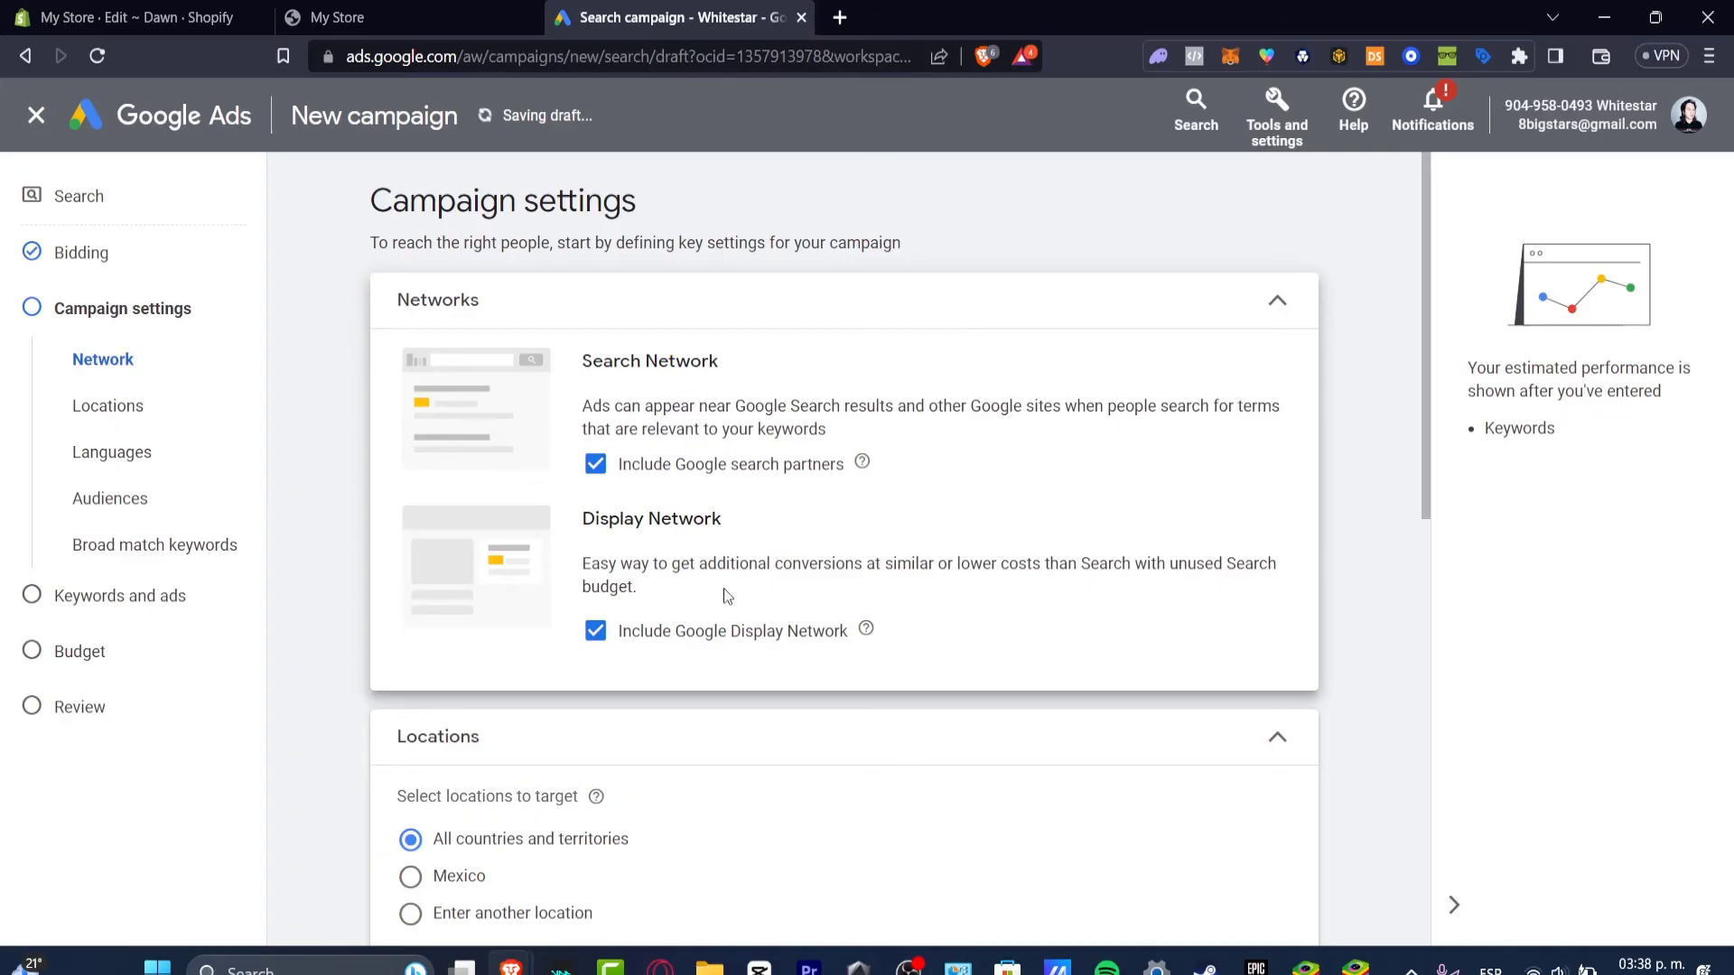
Target Mexico instead of all countries.
scroll(718, 585, "down", 4)
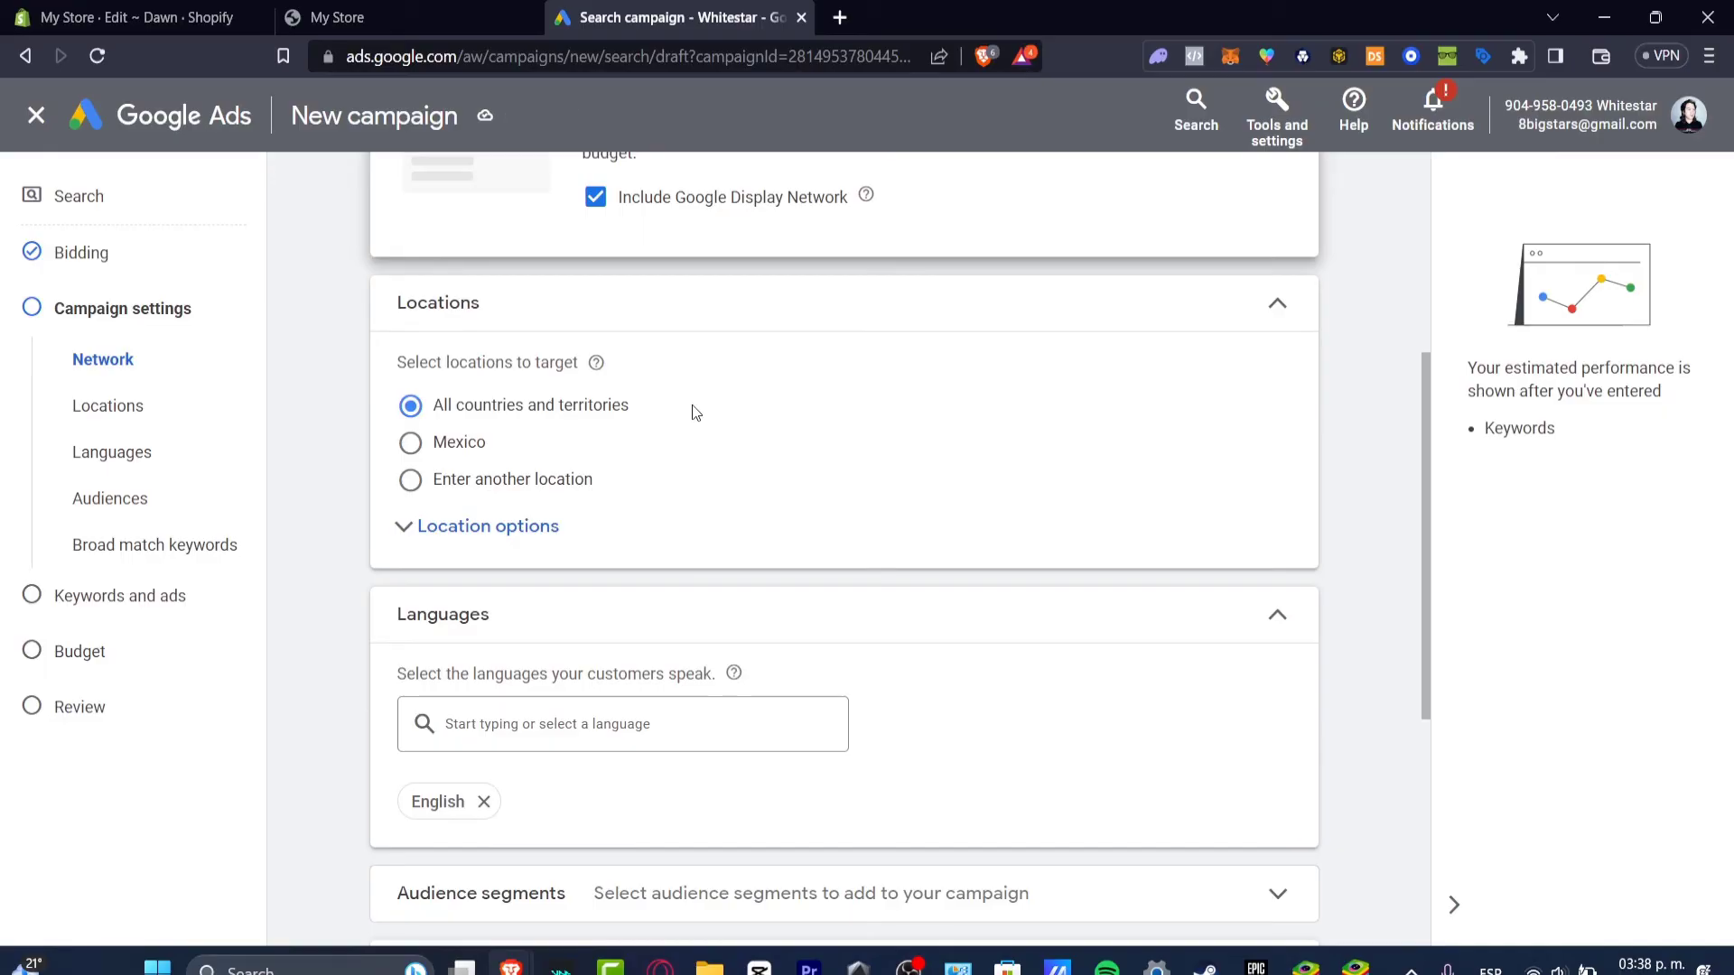
left_click(411, 456)
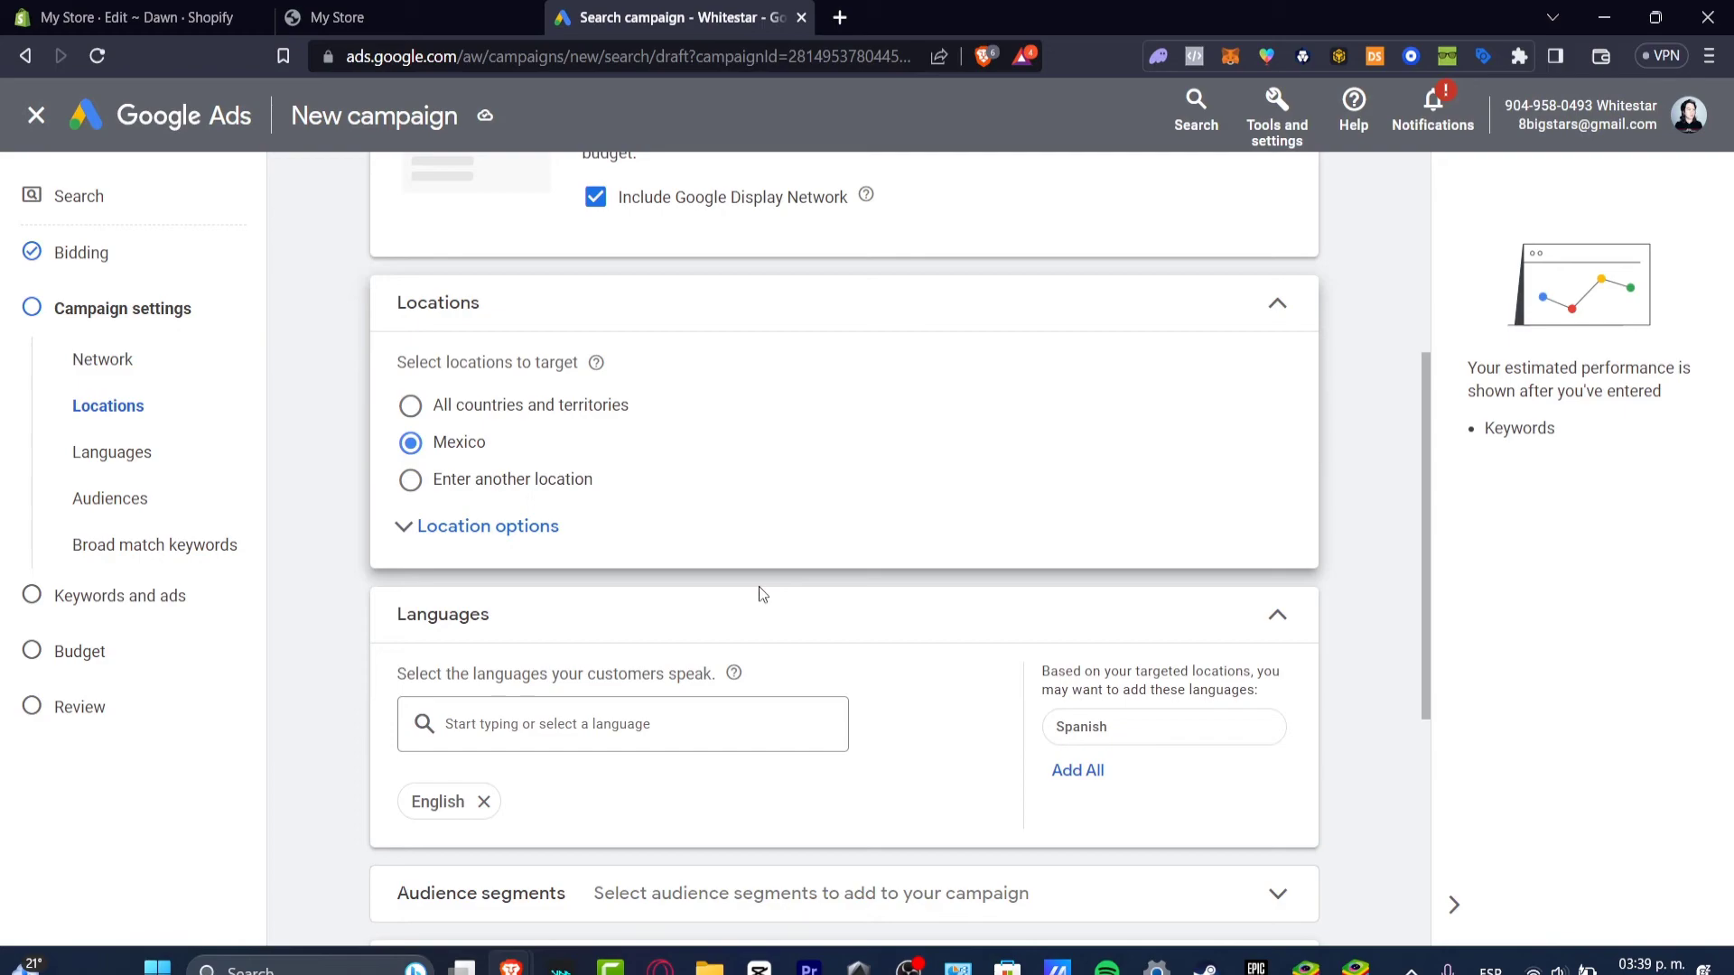
scroll(632, 669, "down", 5)
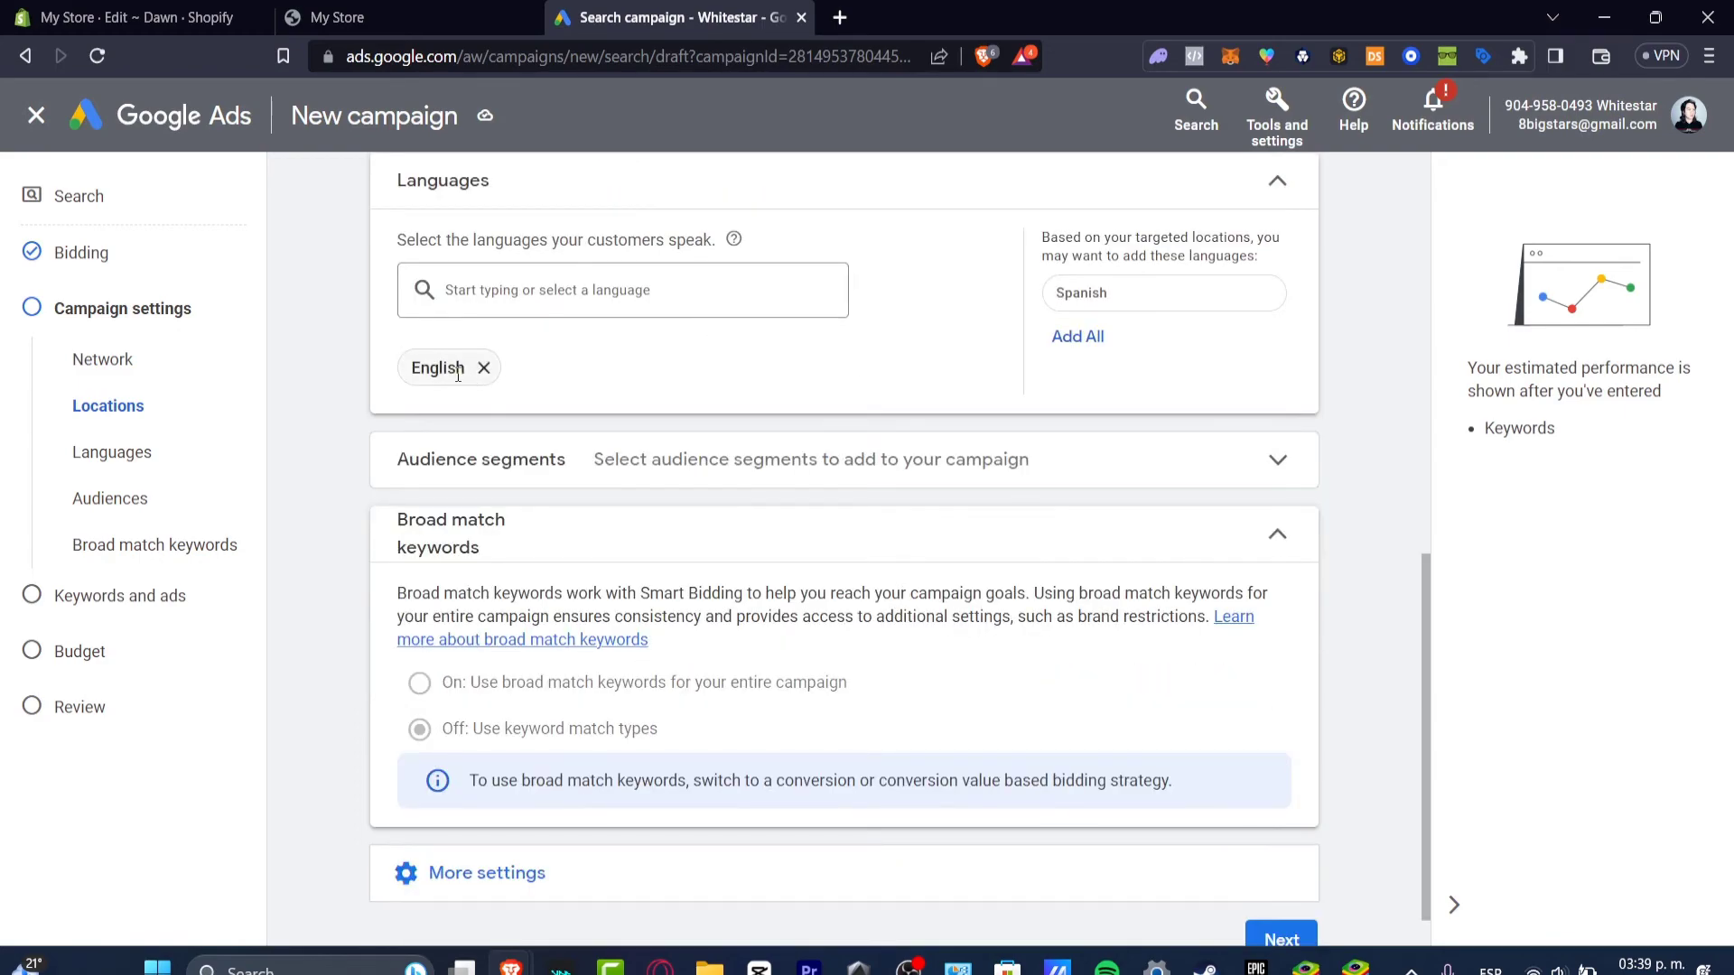
left_click_drag(420, 370, 466, 370)
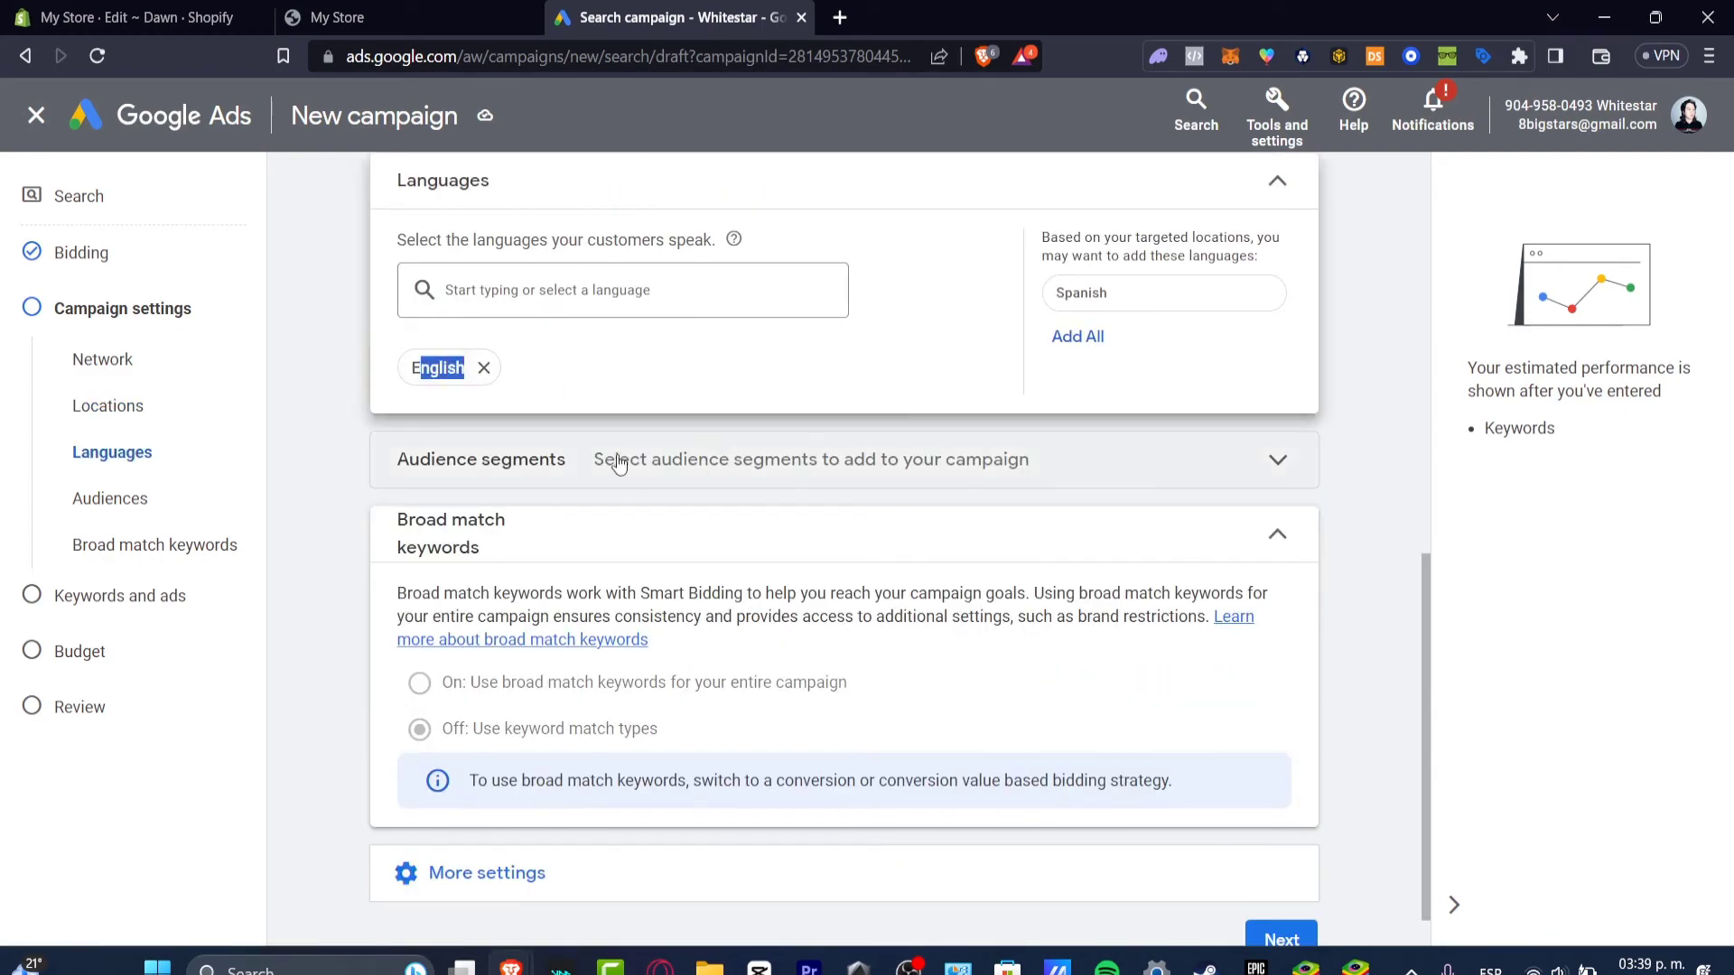
Search 'plush', add the In-market Toys audience segment, and go to Keywords and ads.
left_click(478, 460)
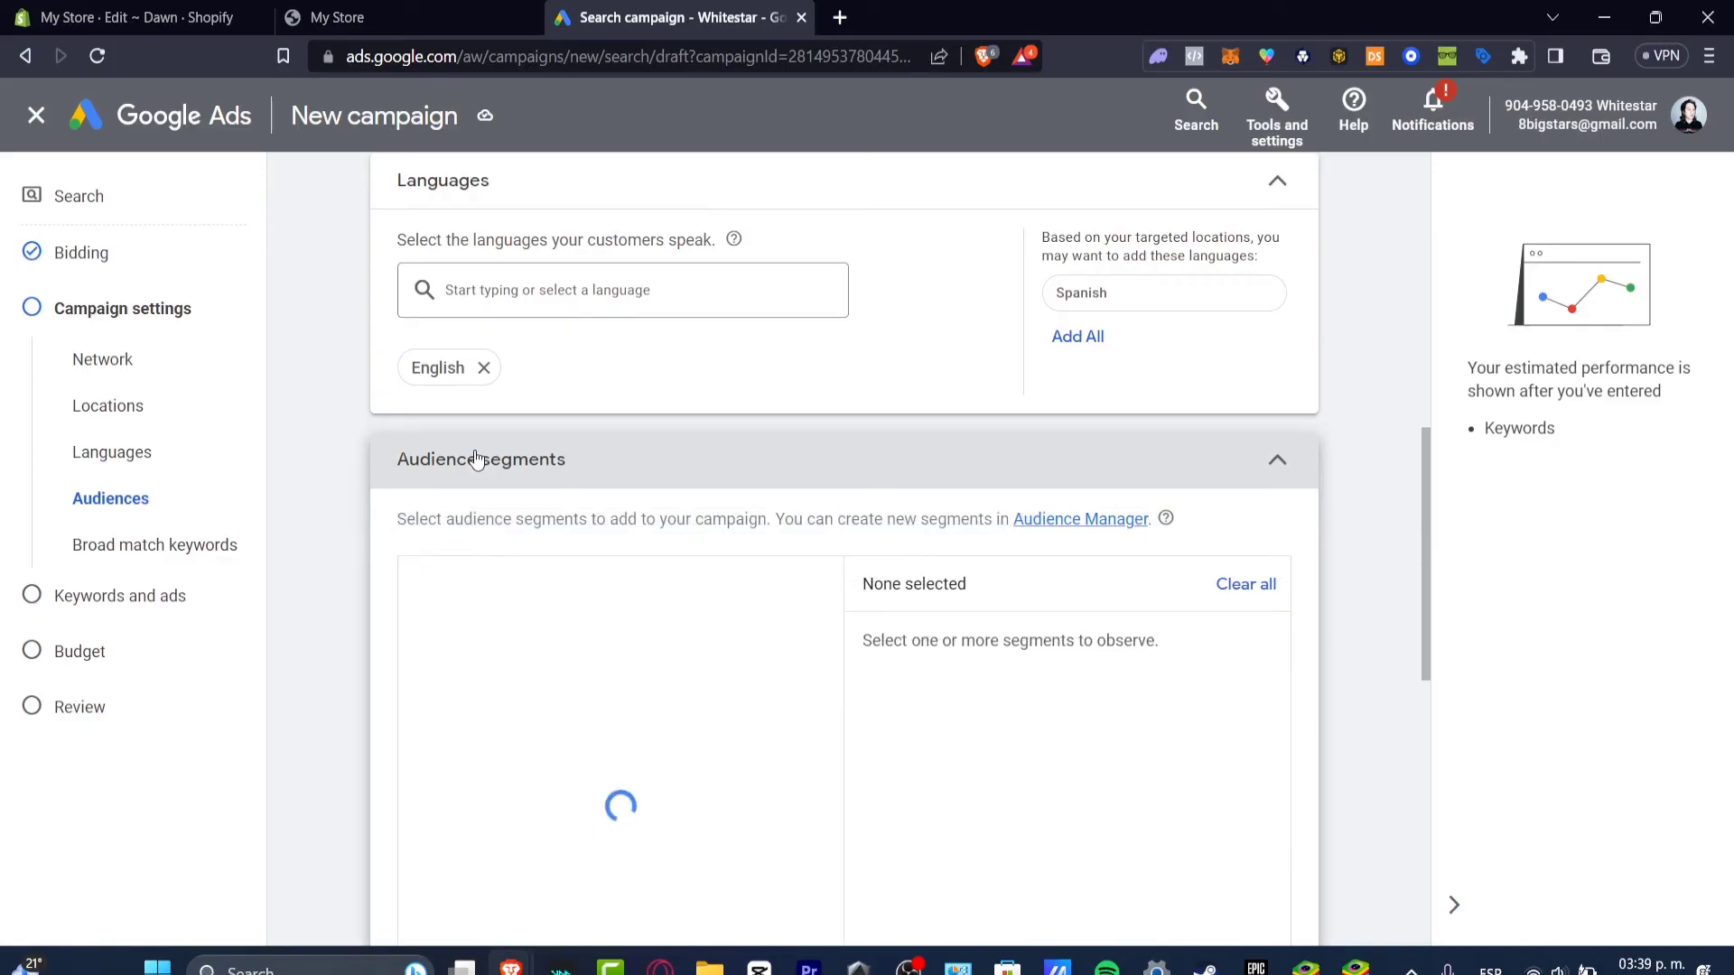
scroll(1146, 352, "down", 5)
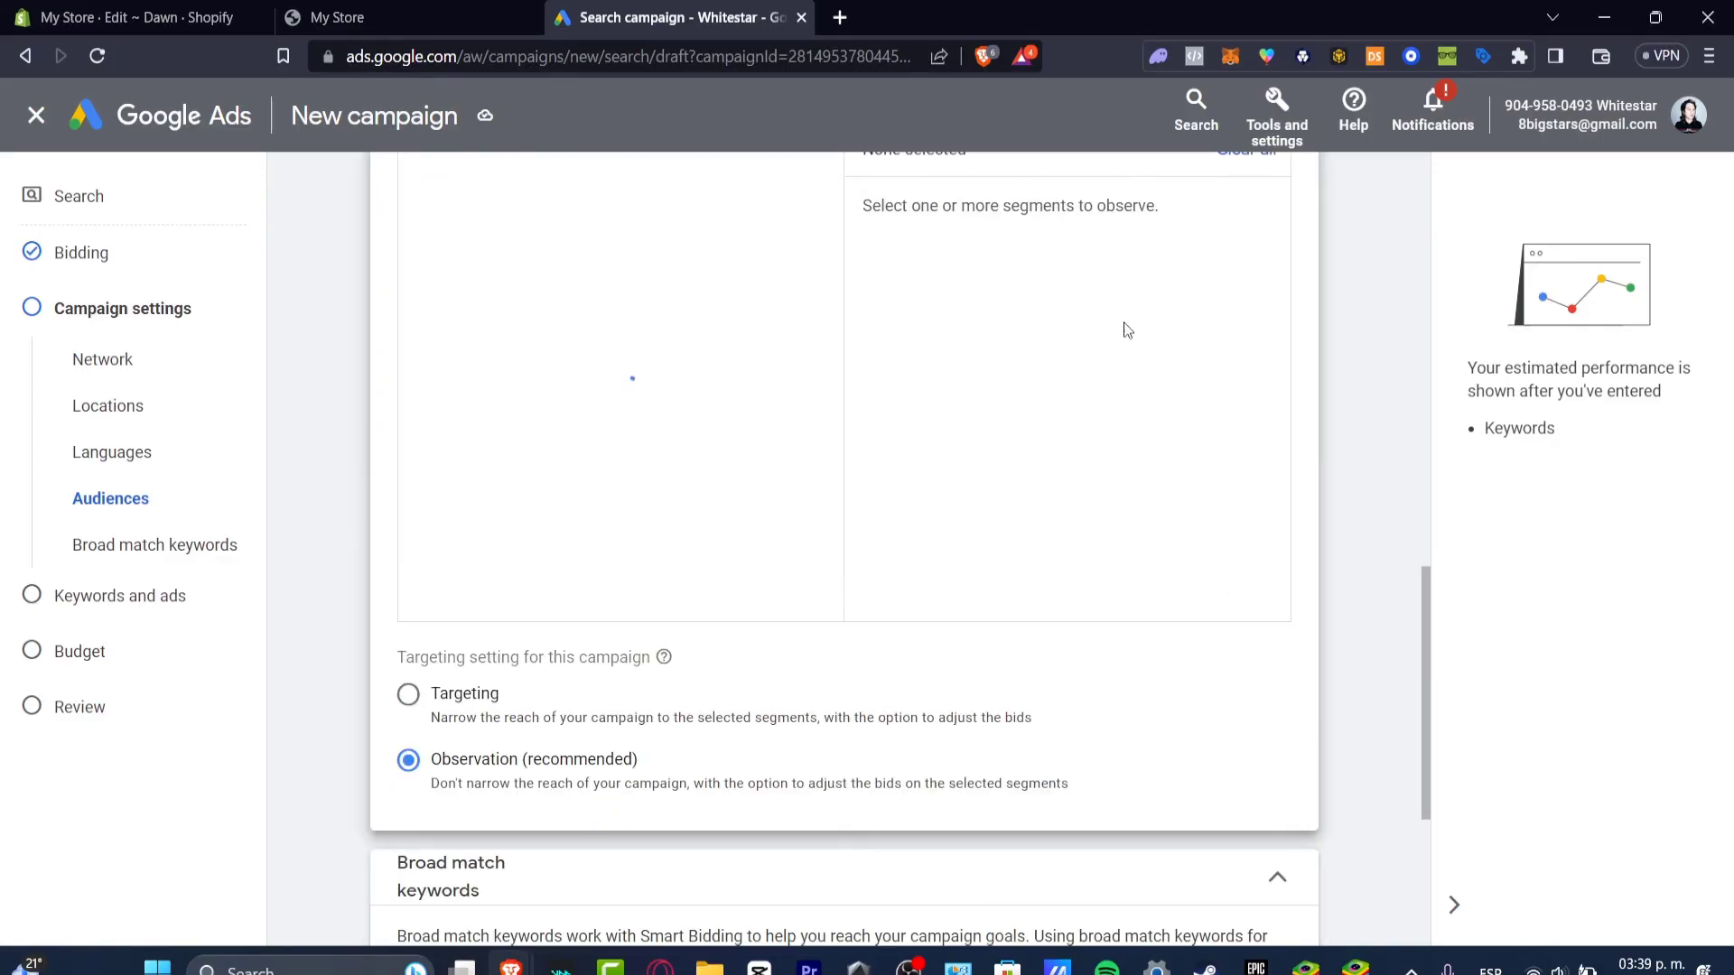
scroll(867, 270, "up", 5)
scroll(849, 334, "down", 9)
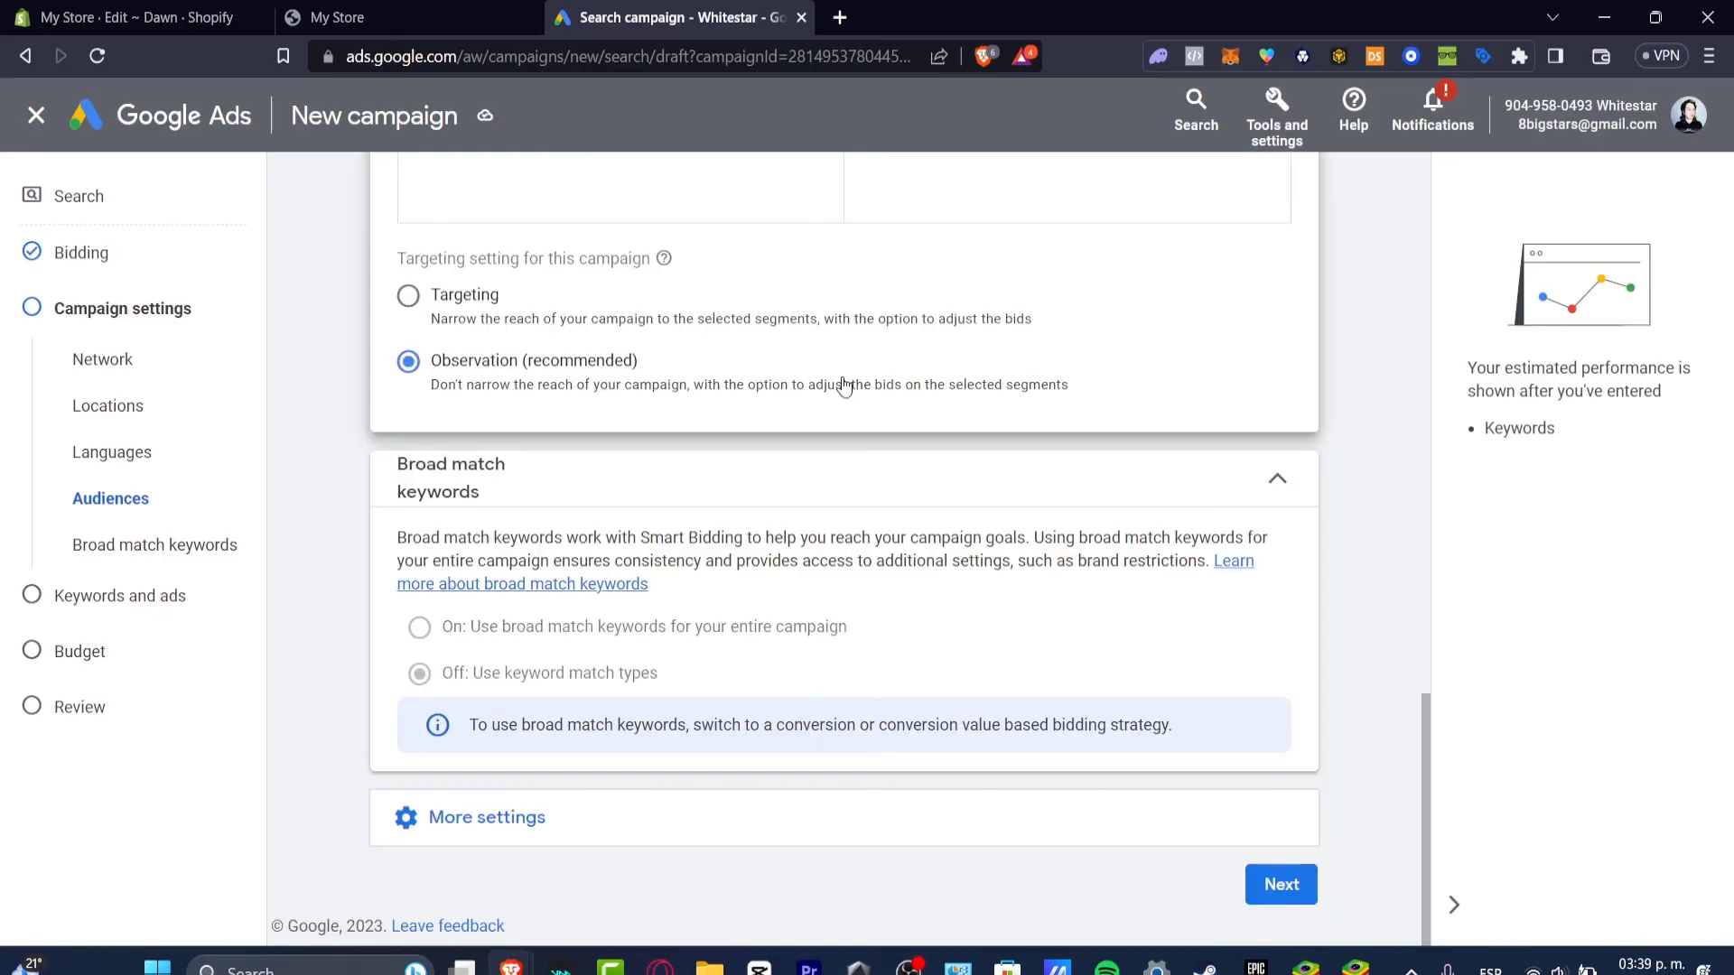
scroll(843, 370, "up", 5)
left_click(585, 242)
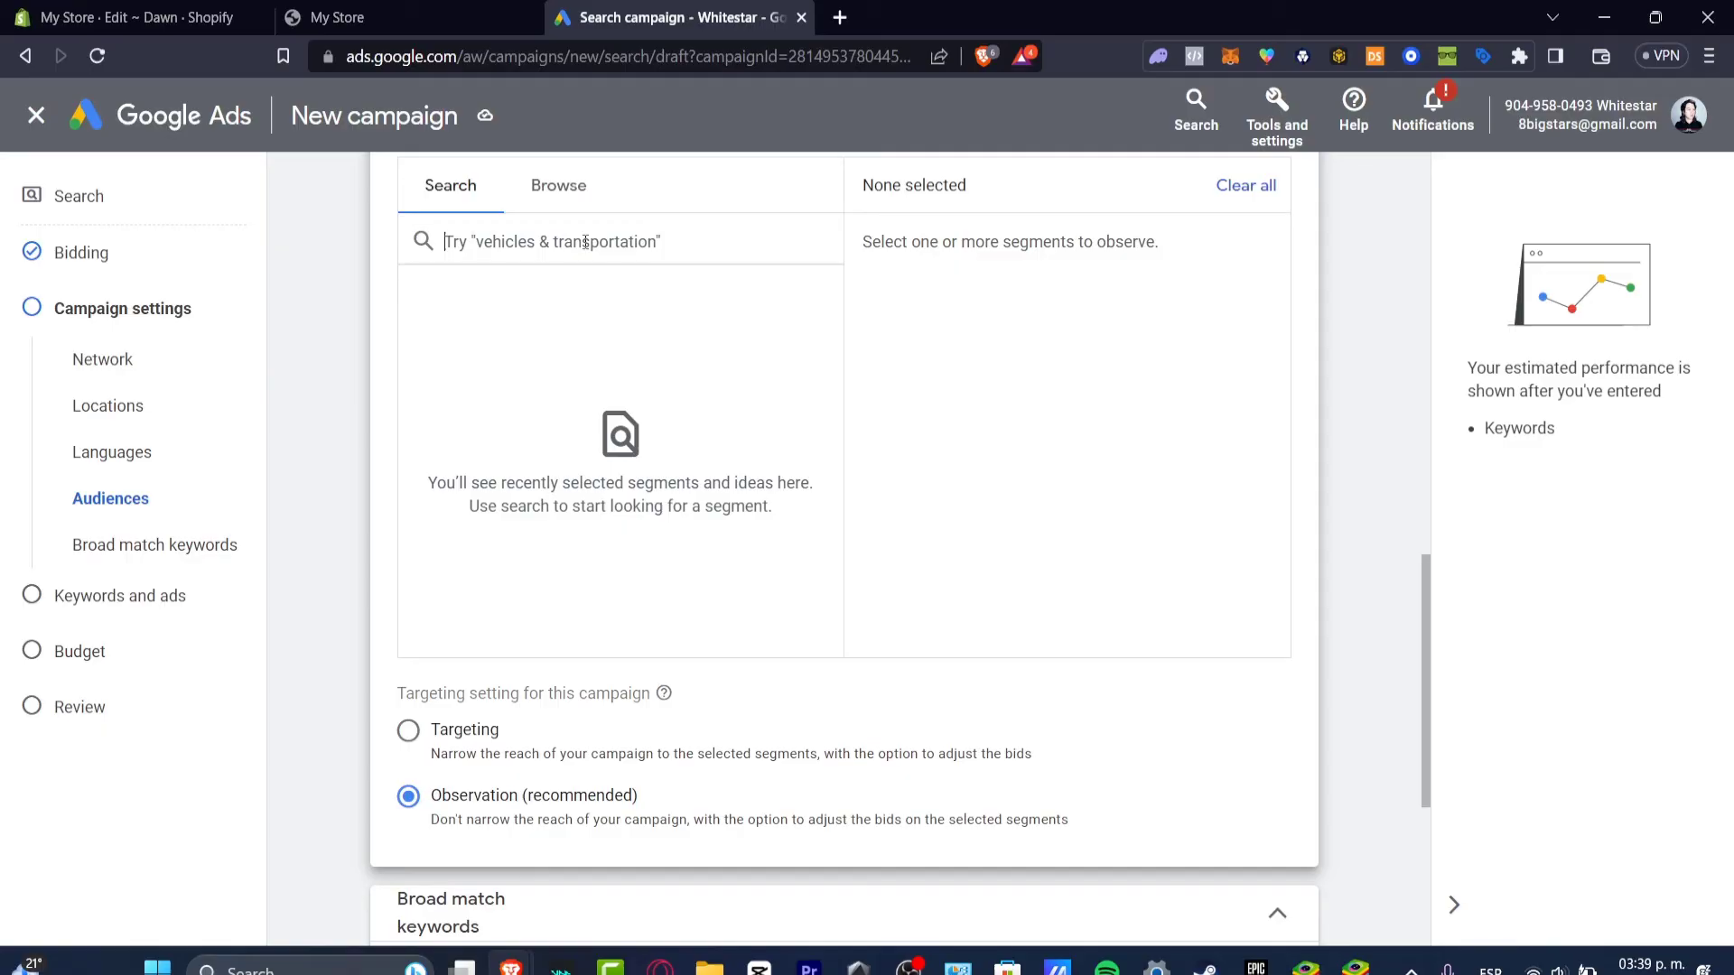
type("plush")
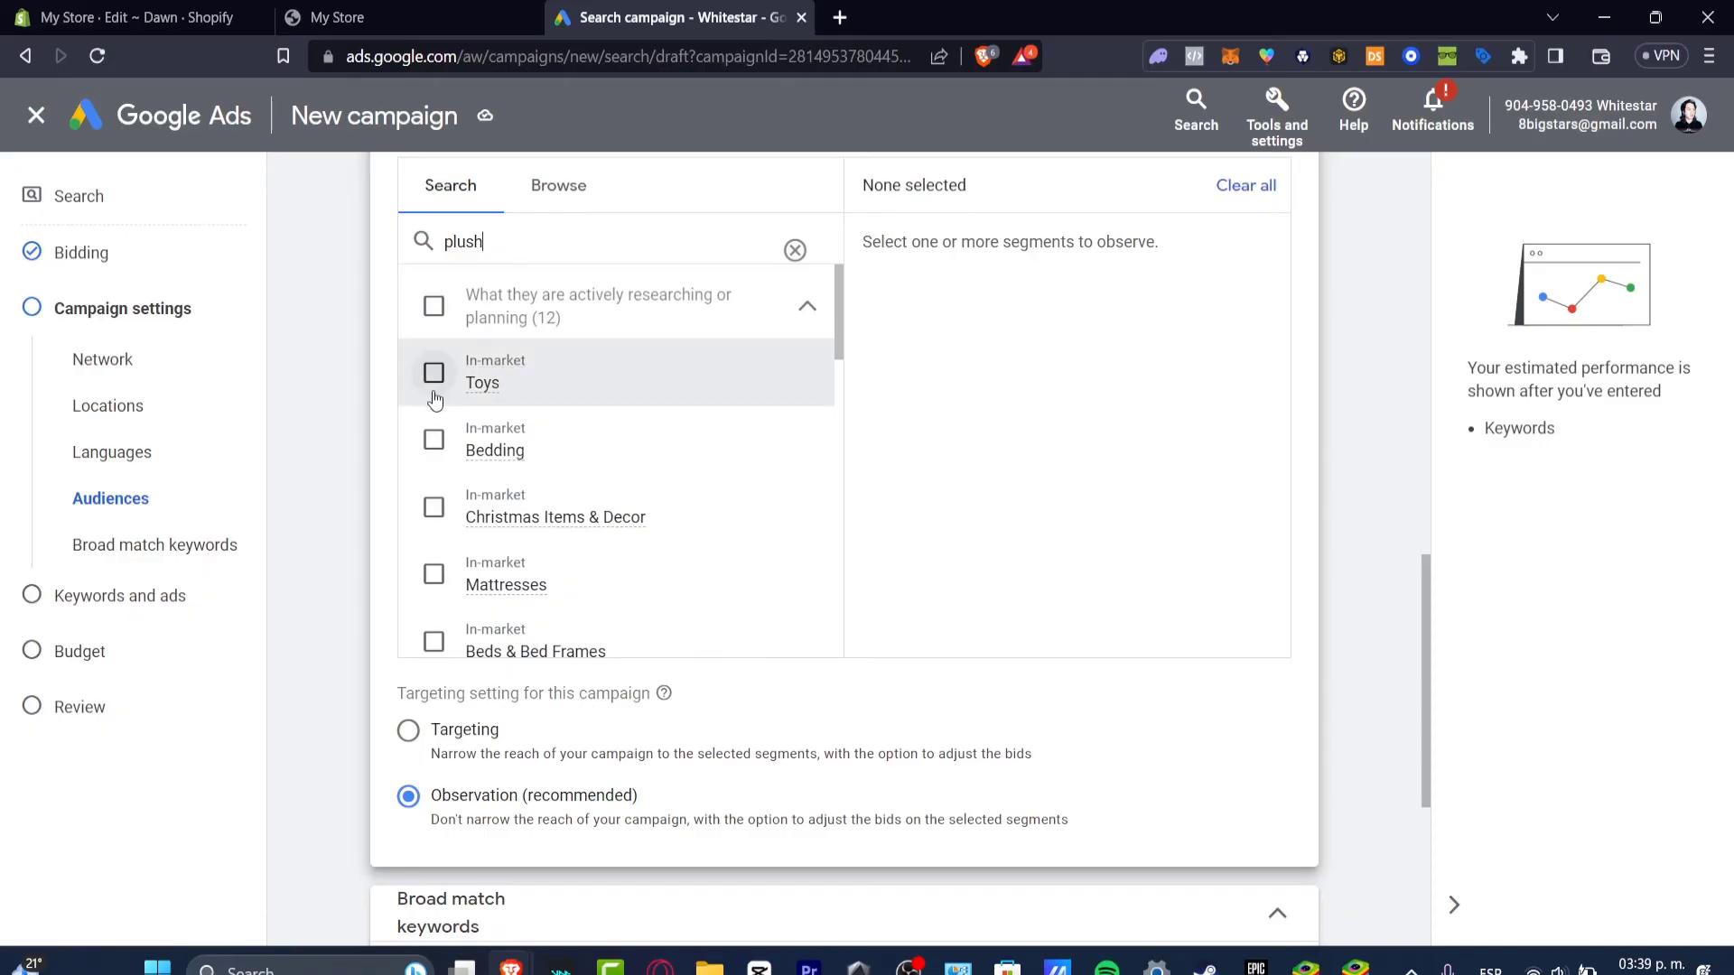
left_click(522, 395)
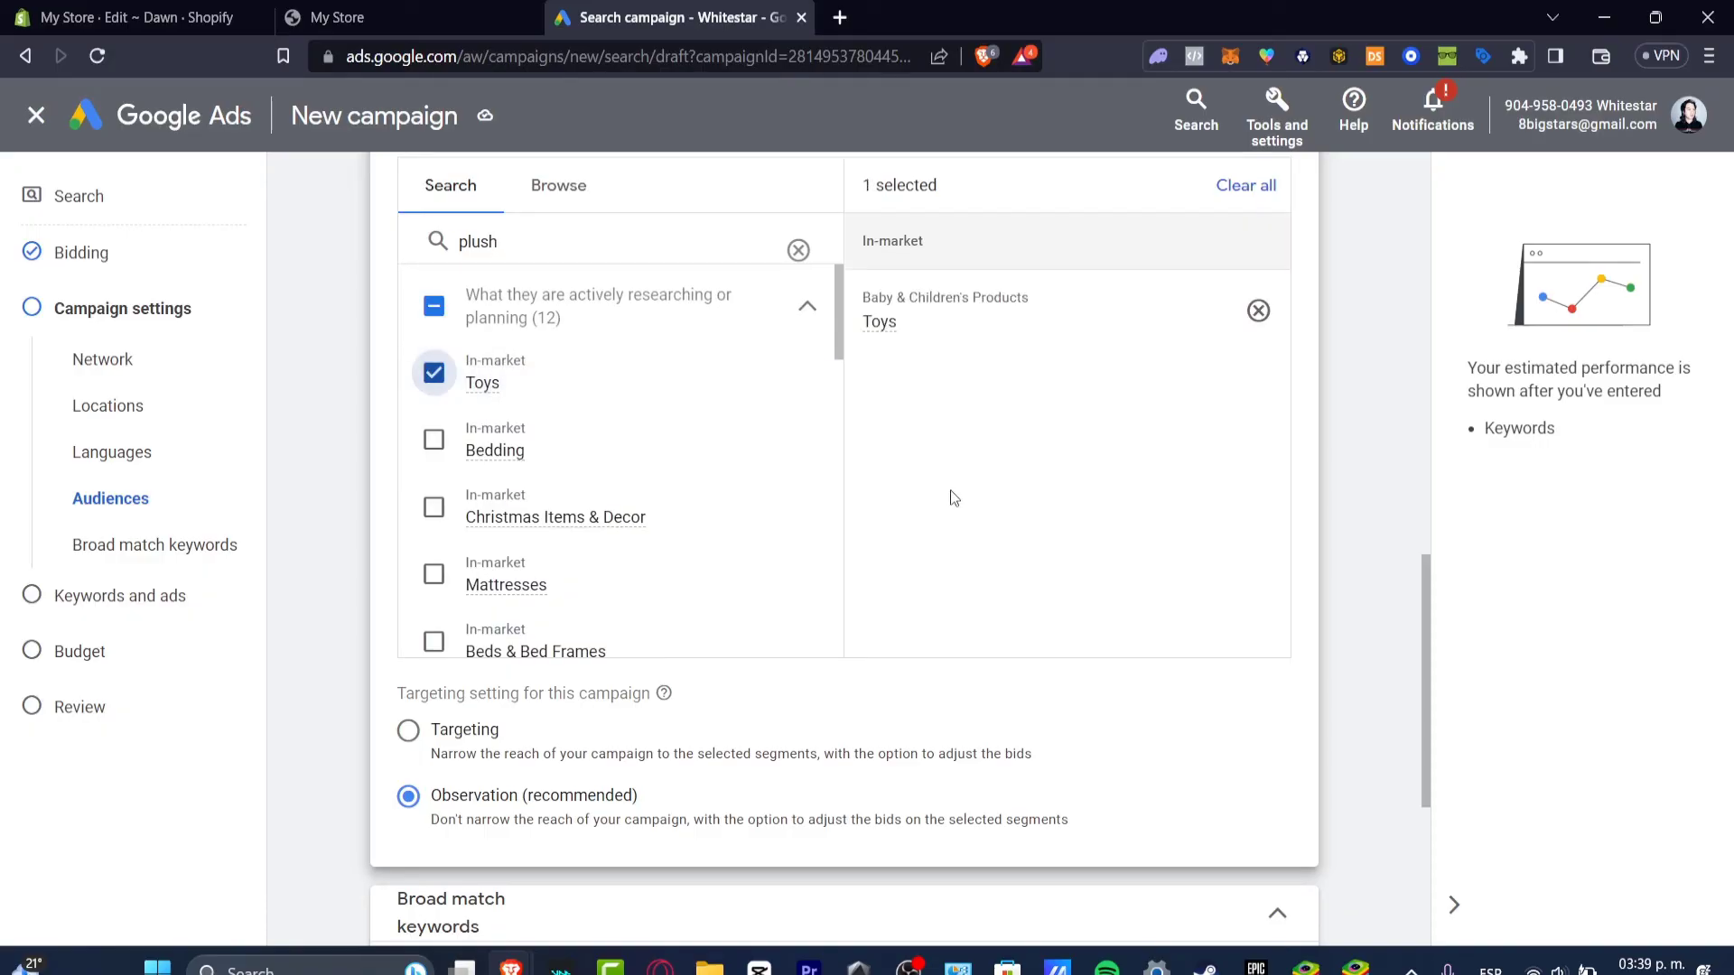
scroll(959, 478, "down", 5)
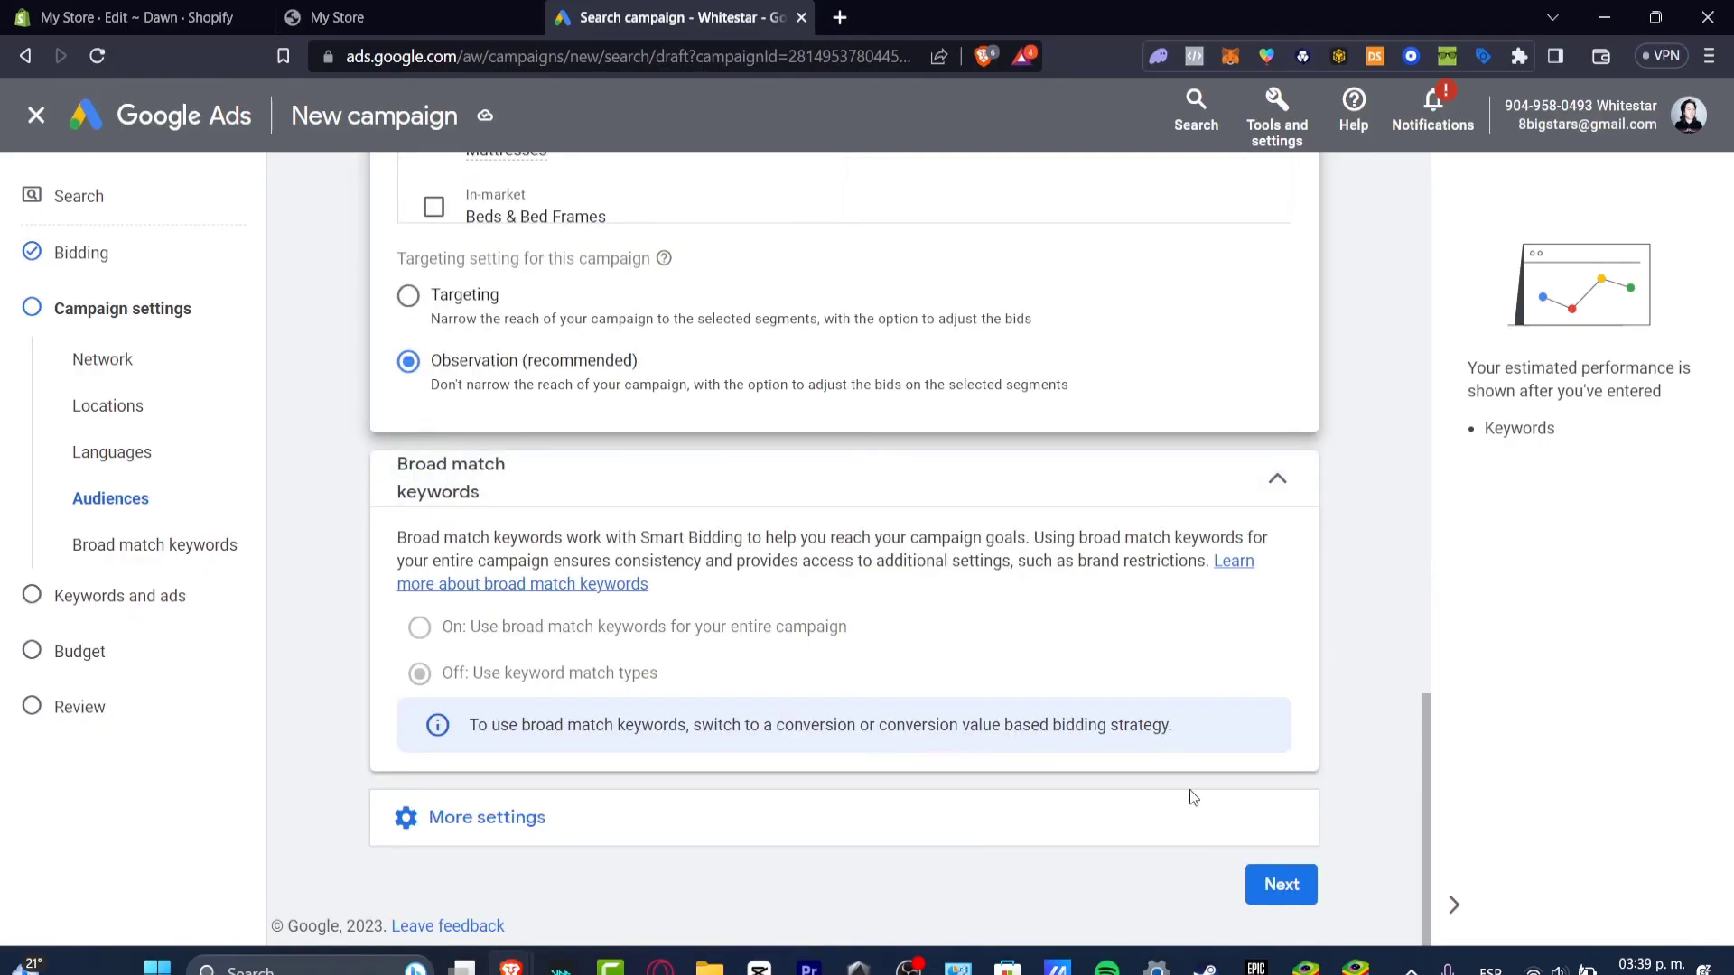
left_click(1282, 885)
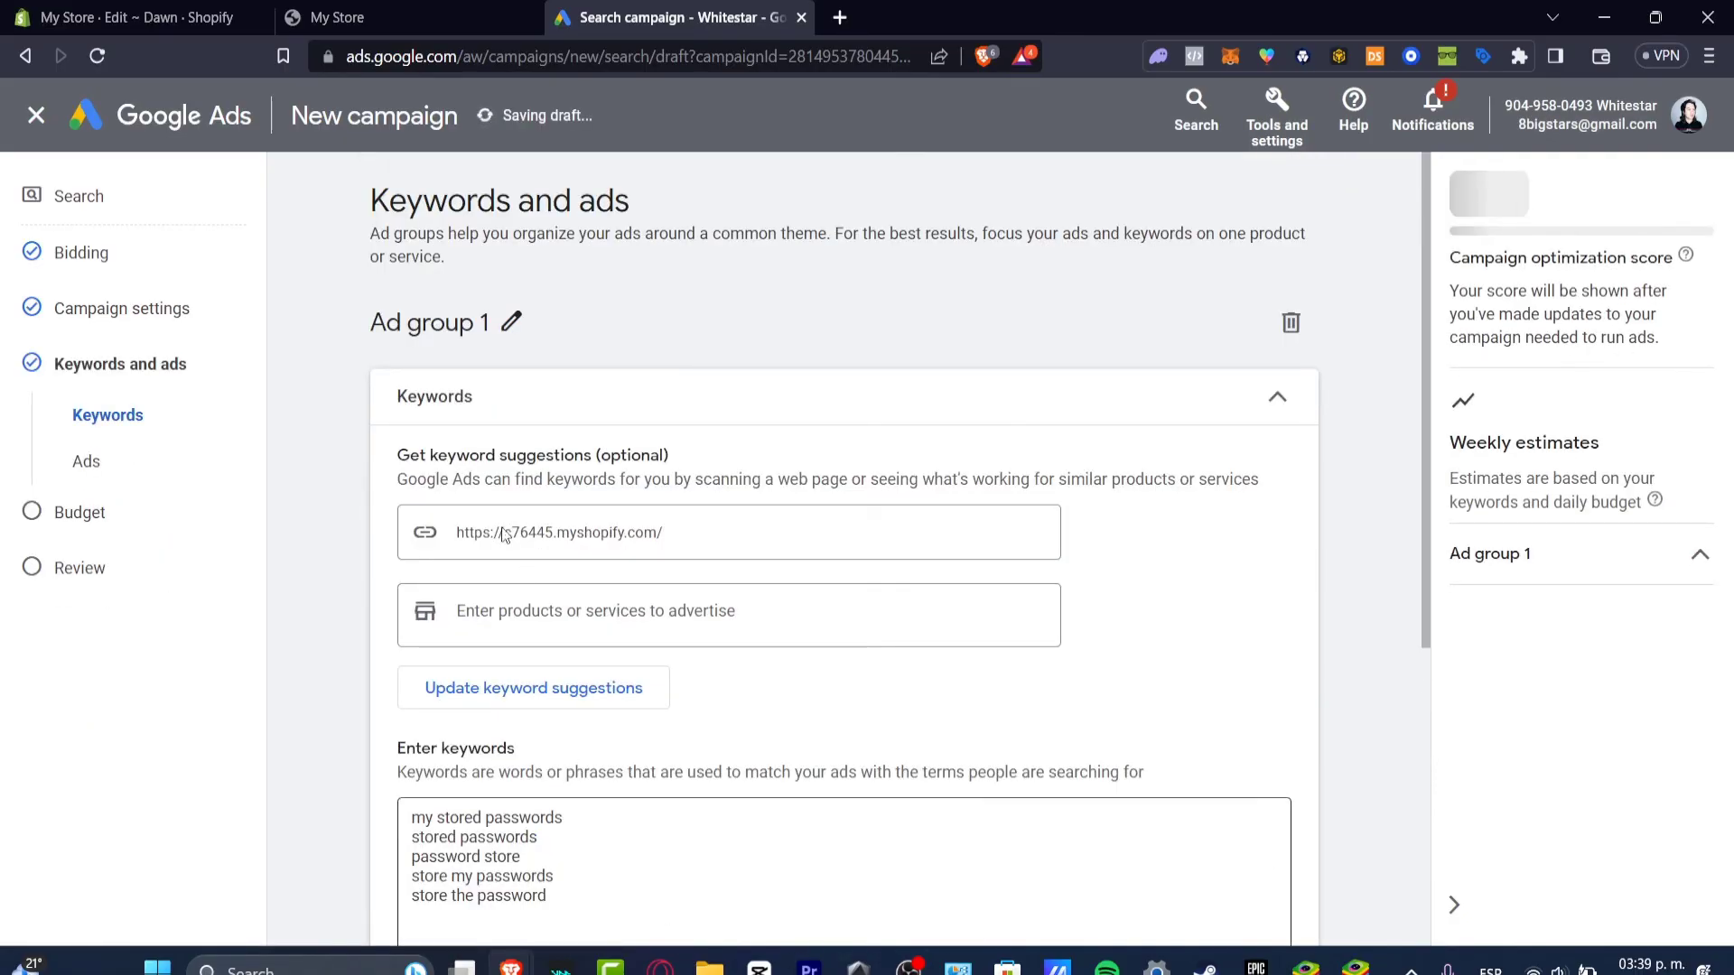
Review the rabbit plush ad headlines and description, then continue to the Budget step.
scroll(745, 612, "down", 5)
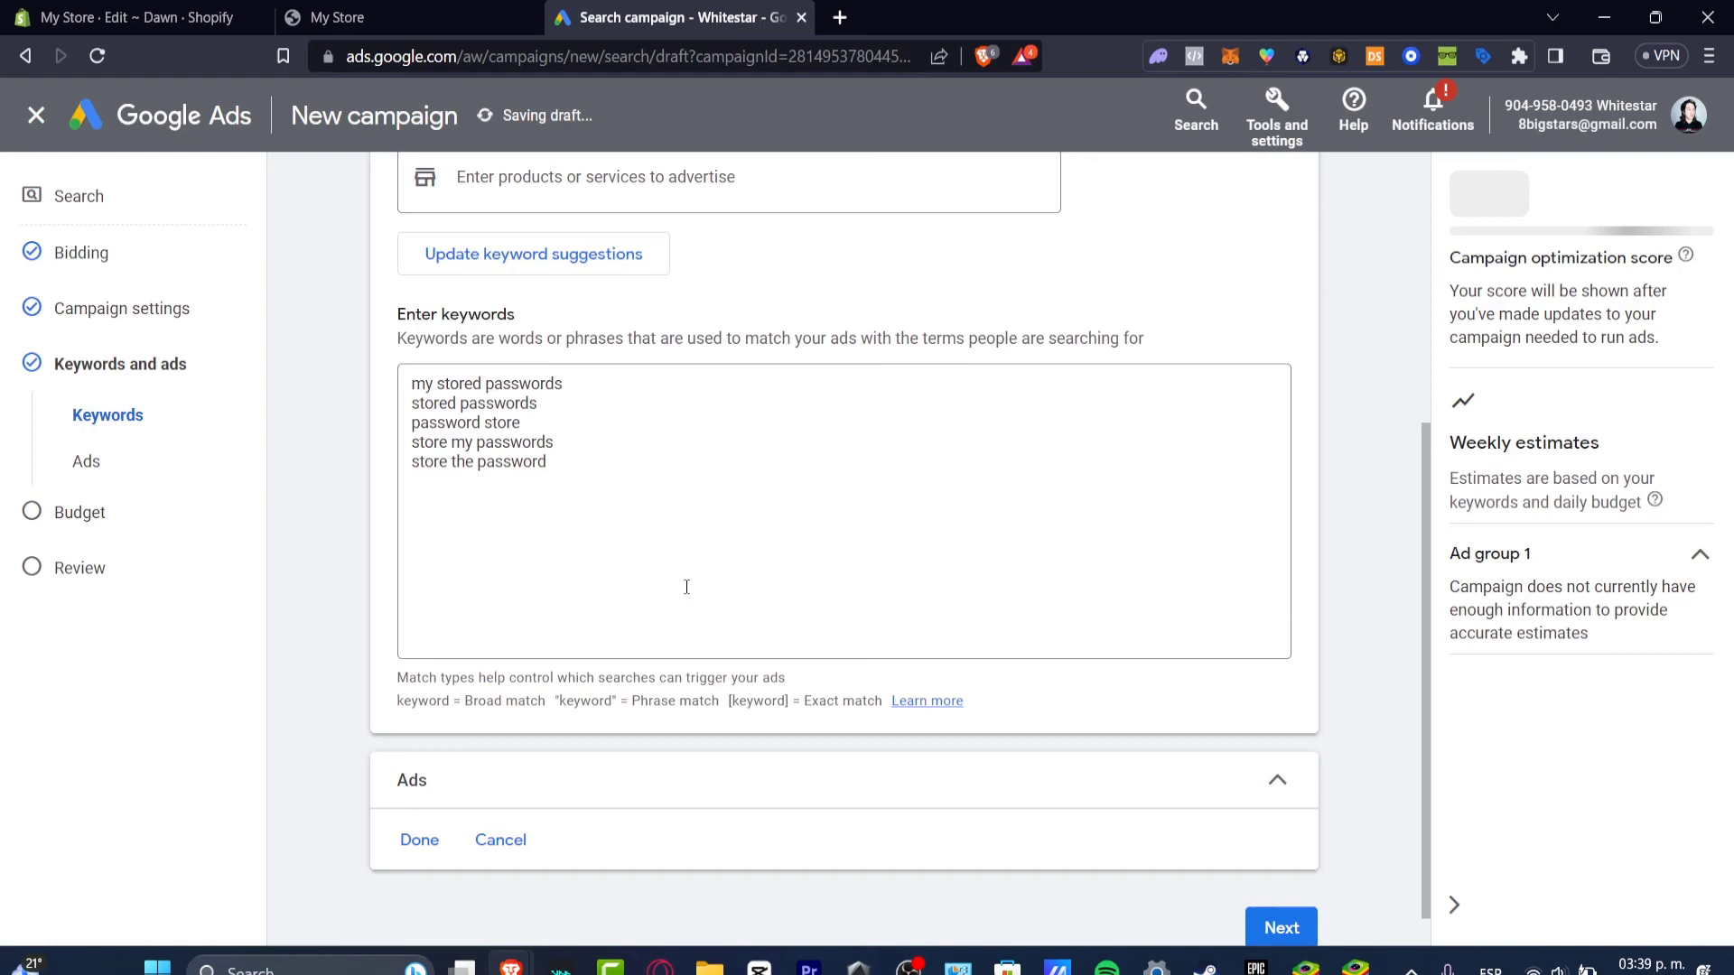
scroll(582, 469, "up", 5)
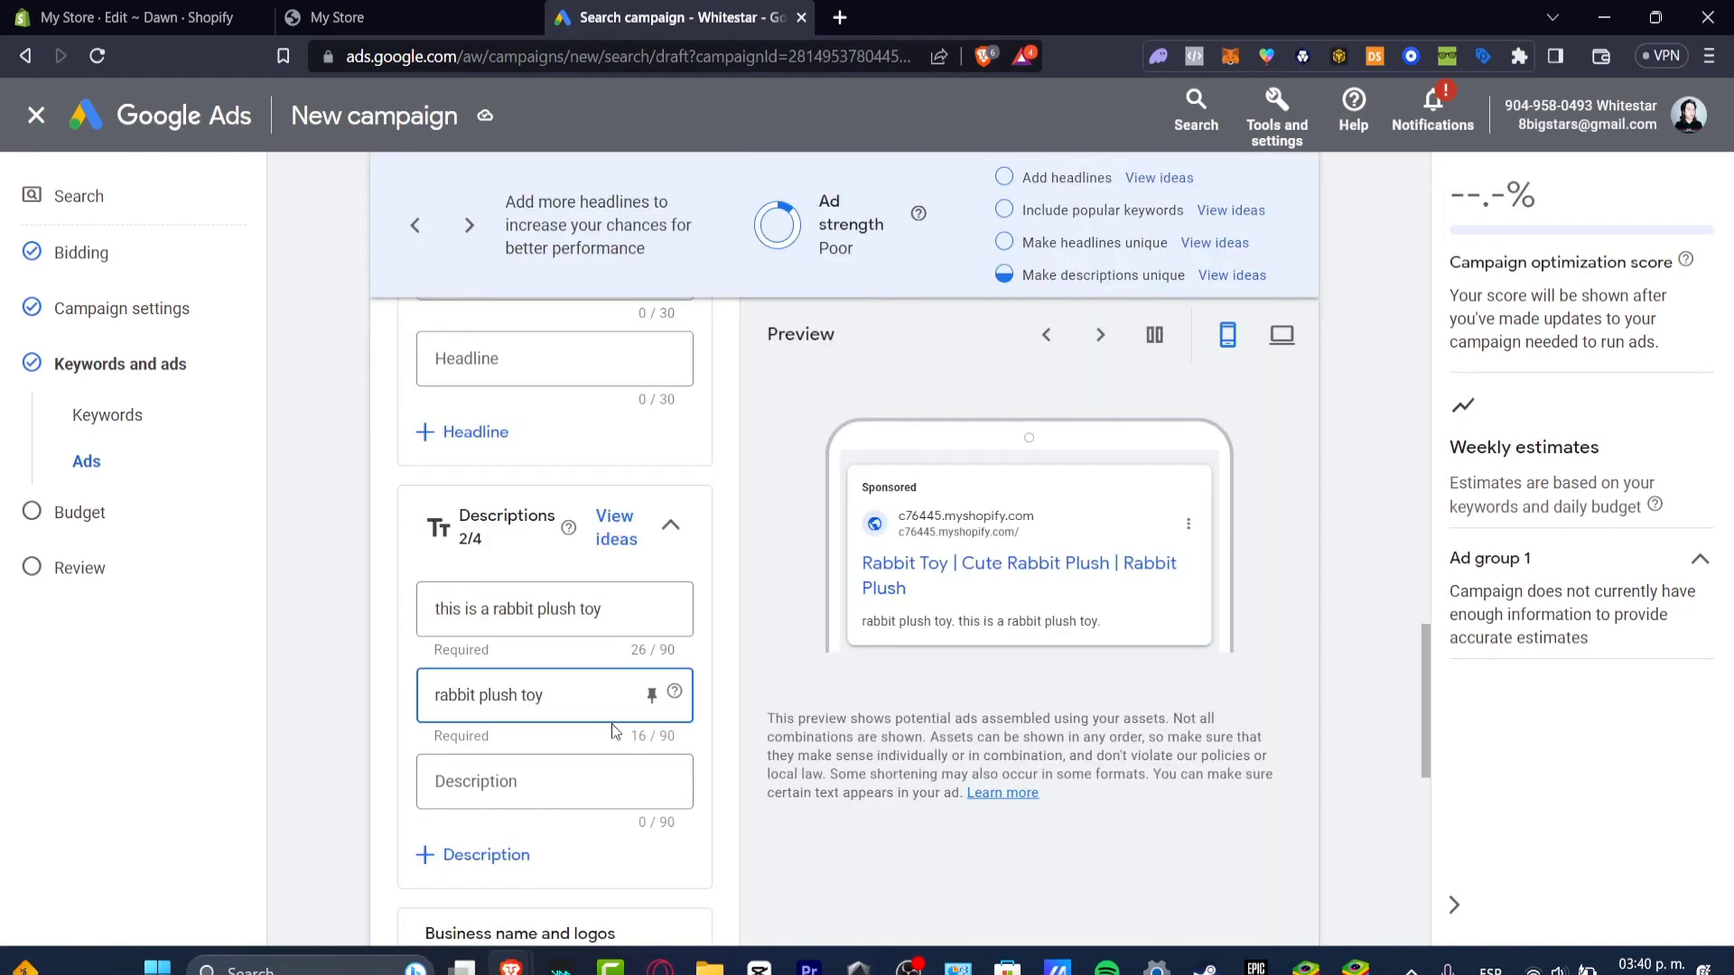
scroll(993, 573, "up", 5)
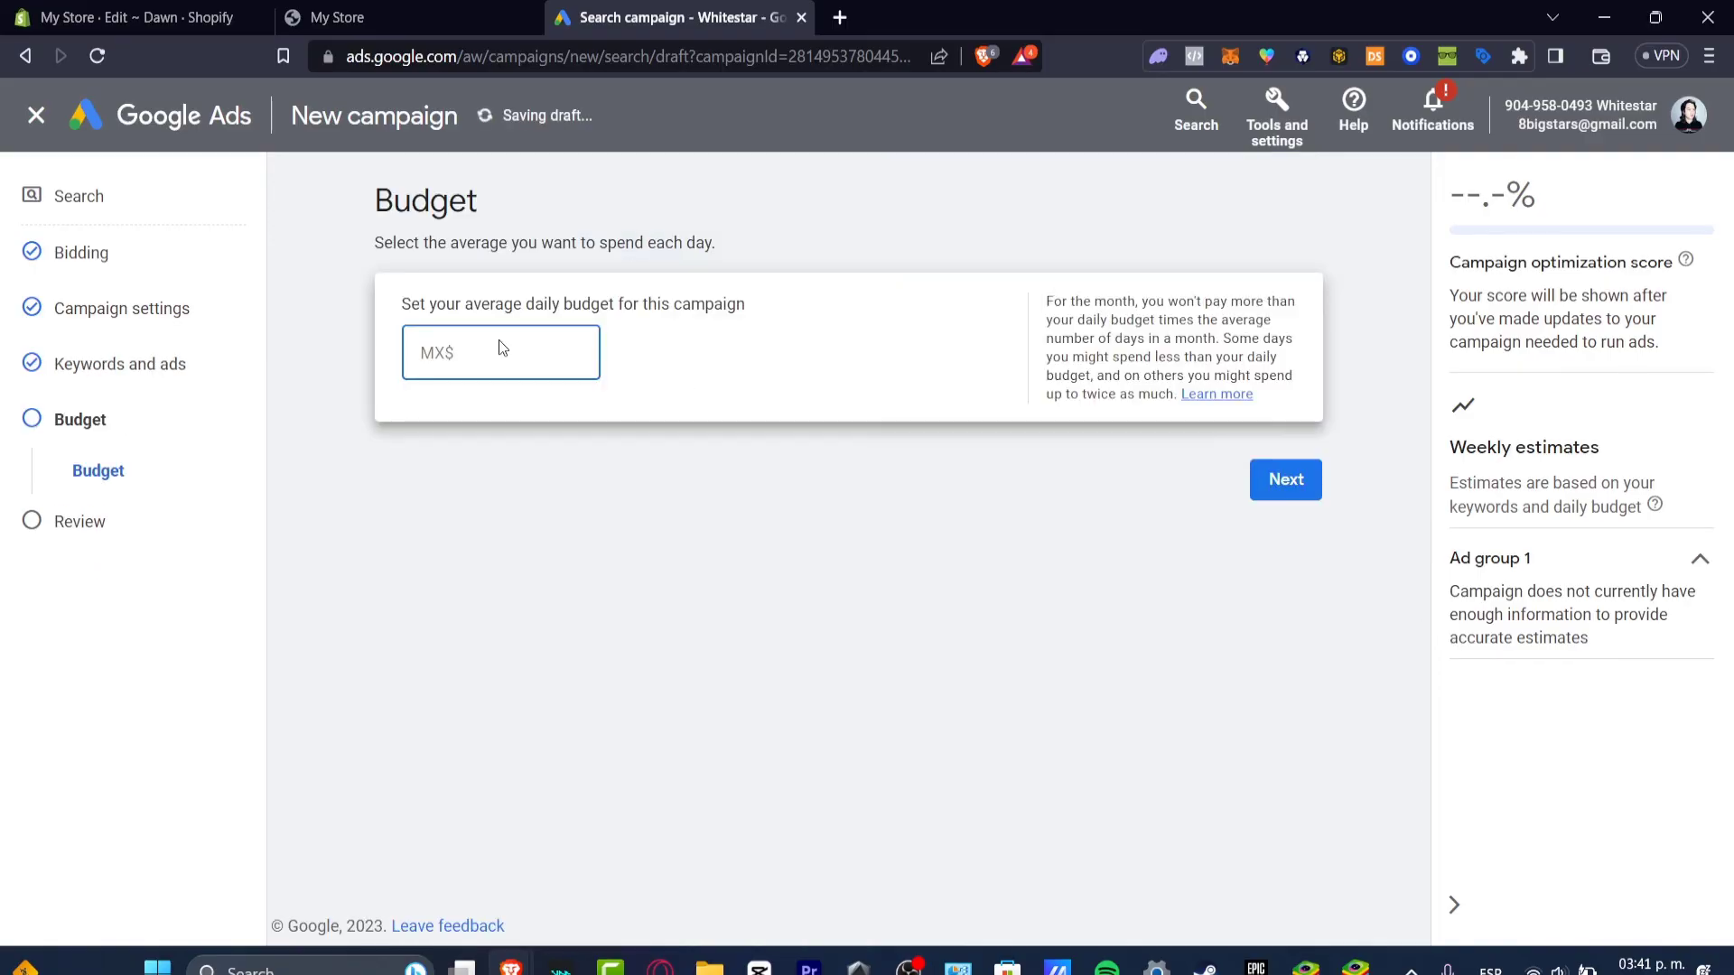
left_click(529, 364)
left_click_drag(512, 304, 753, 309)
Enter MX$ 2 as the average daily budget.
left_click(490, 359)
type("2")
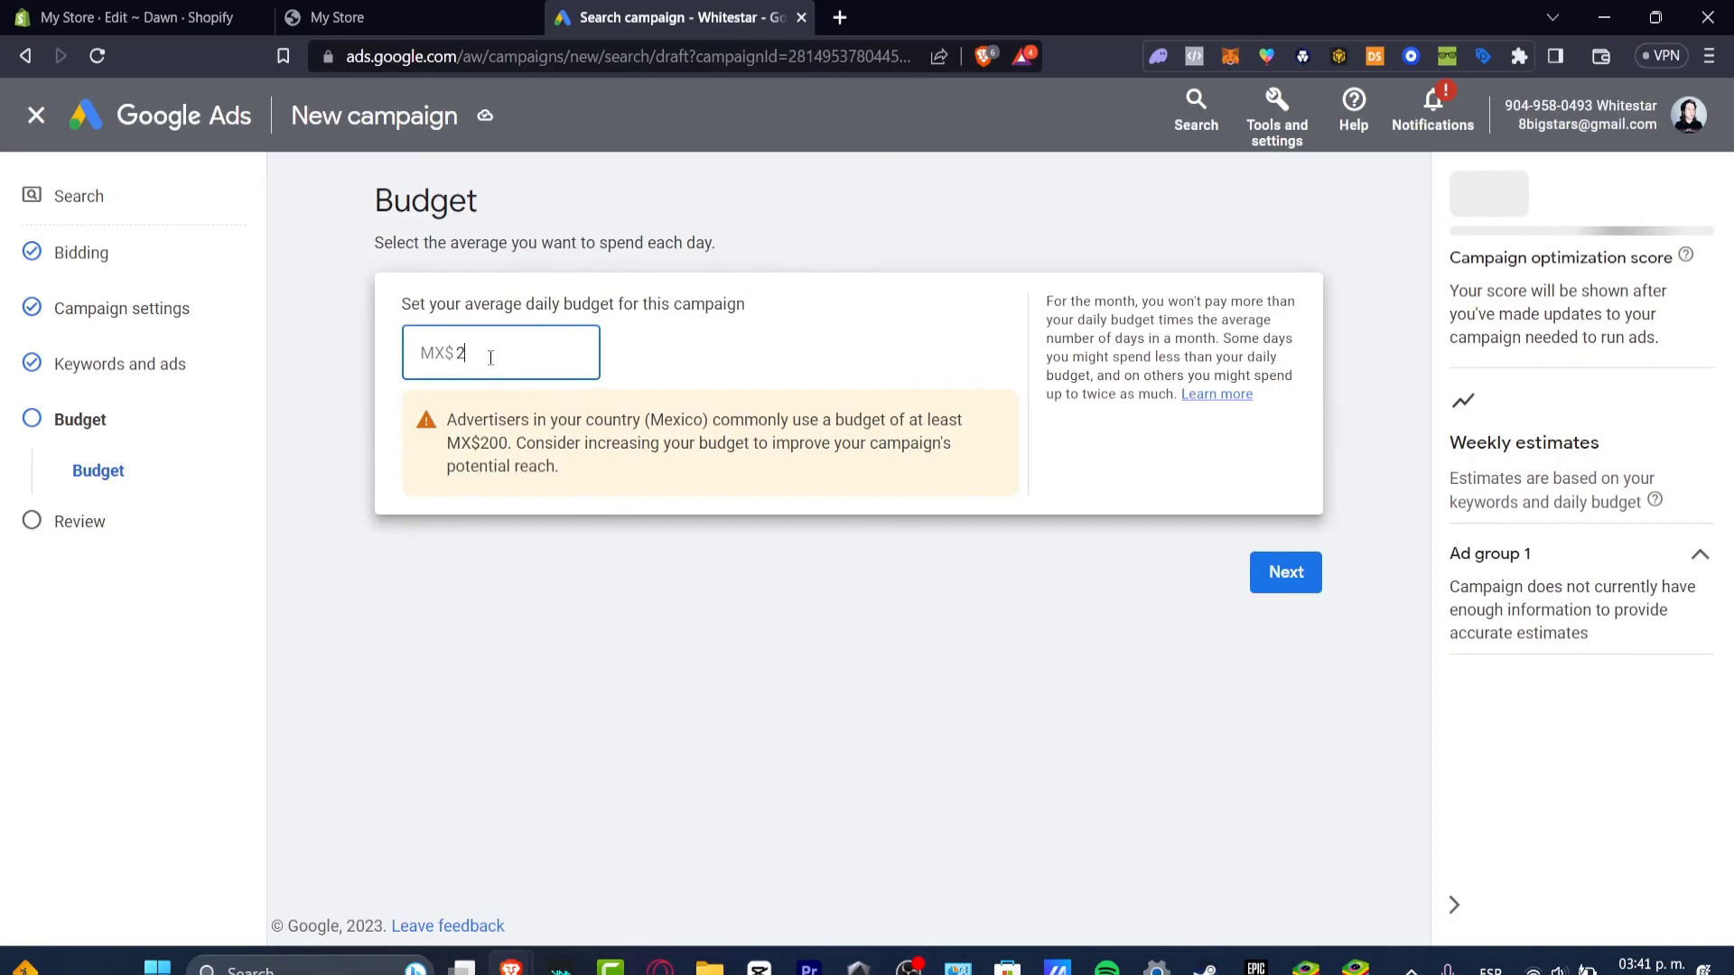
double_click(458, 353)
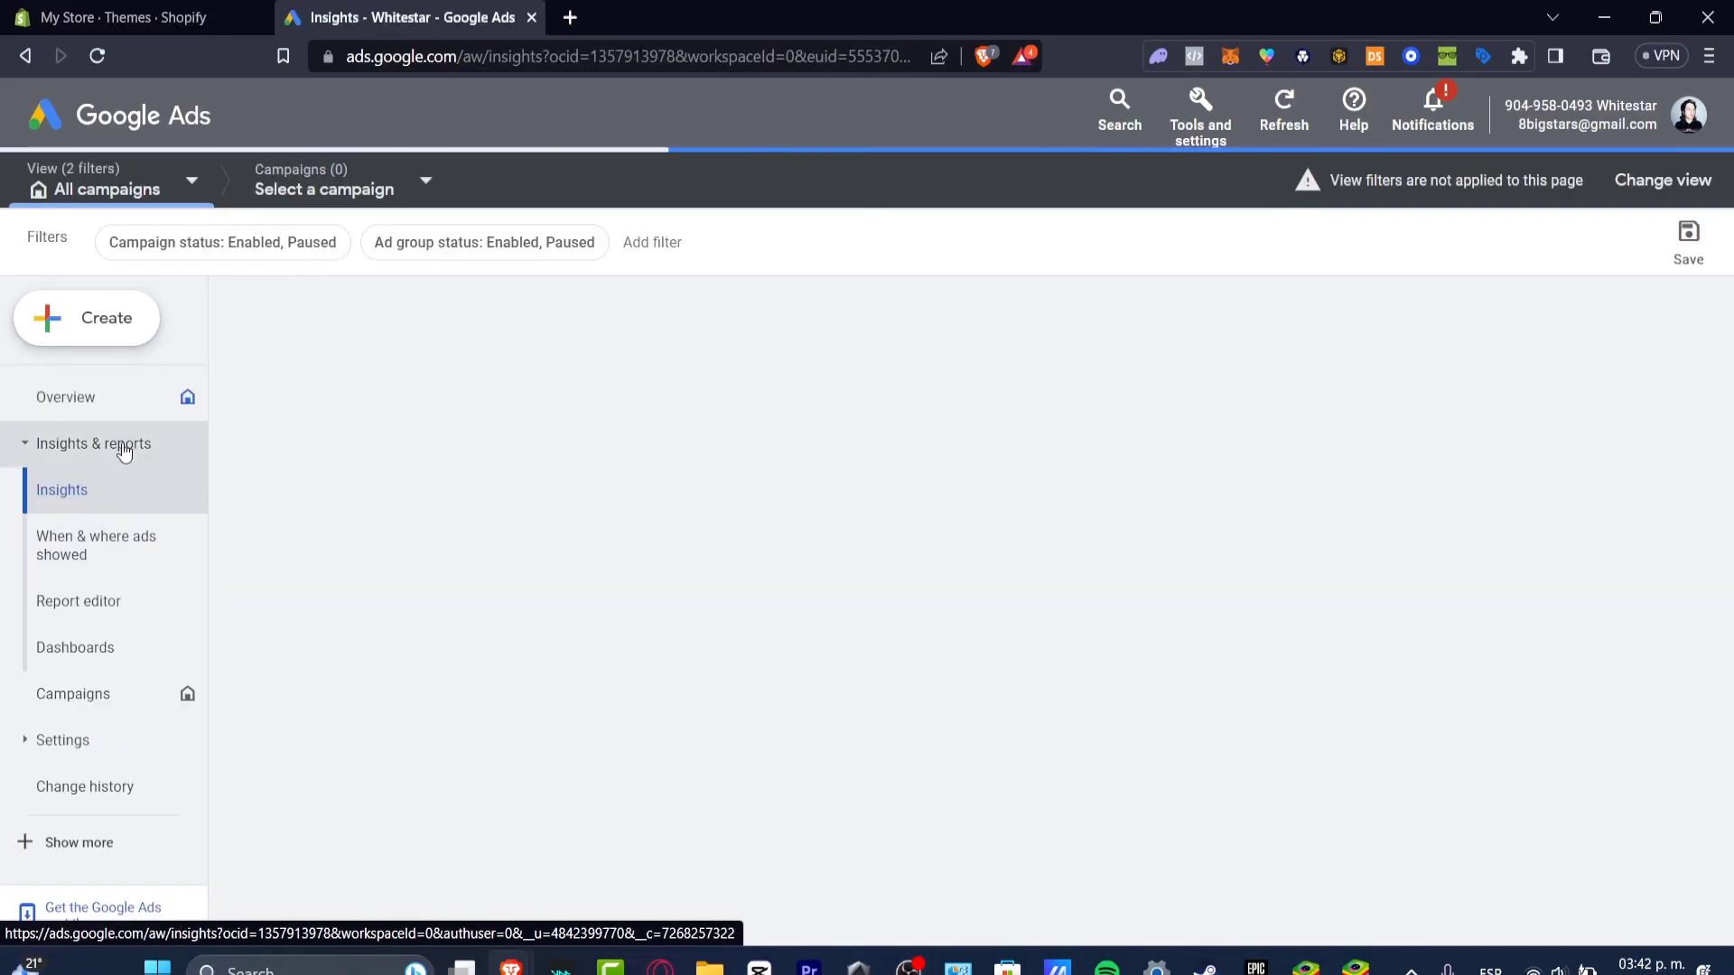
Open Insights and scroll through the week-over-week report chart.
left_click(68, 502)
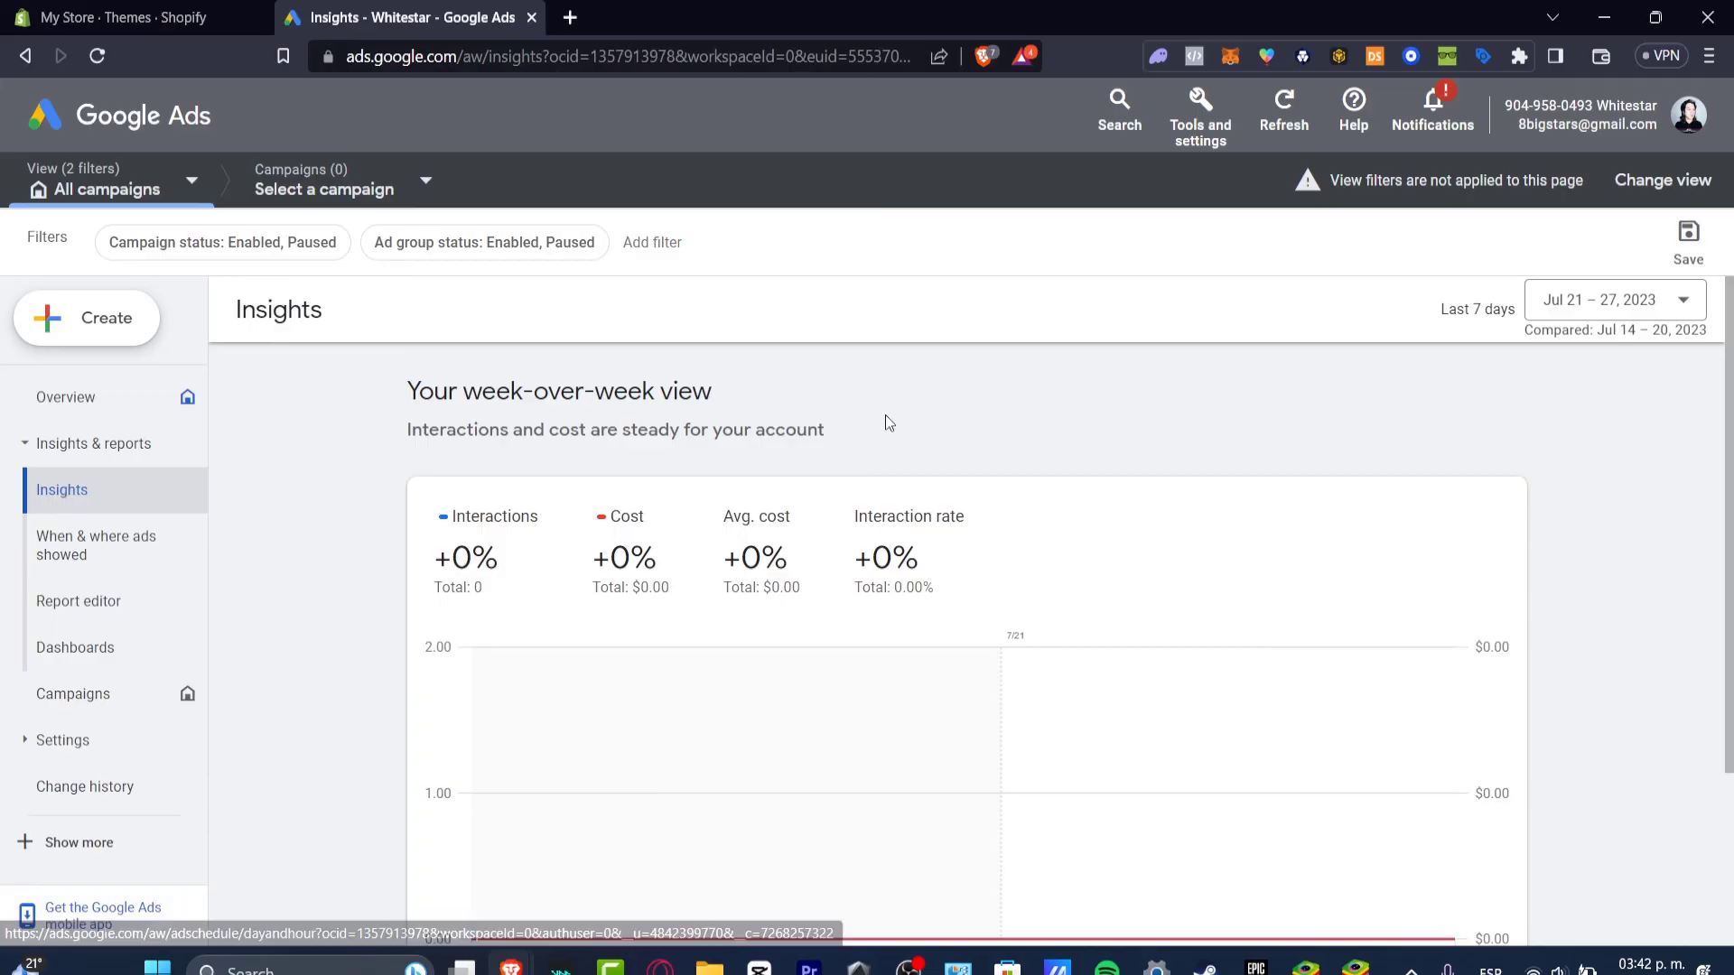
scroll(885, 414, "down", 3)
mouse_move(1265, 491)
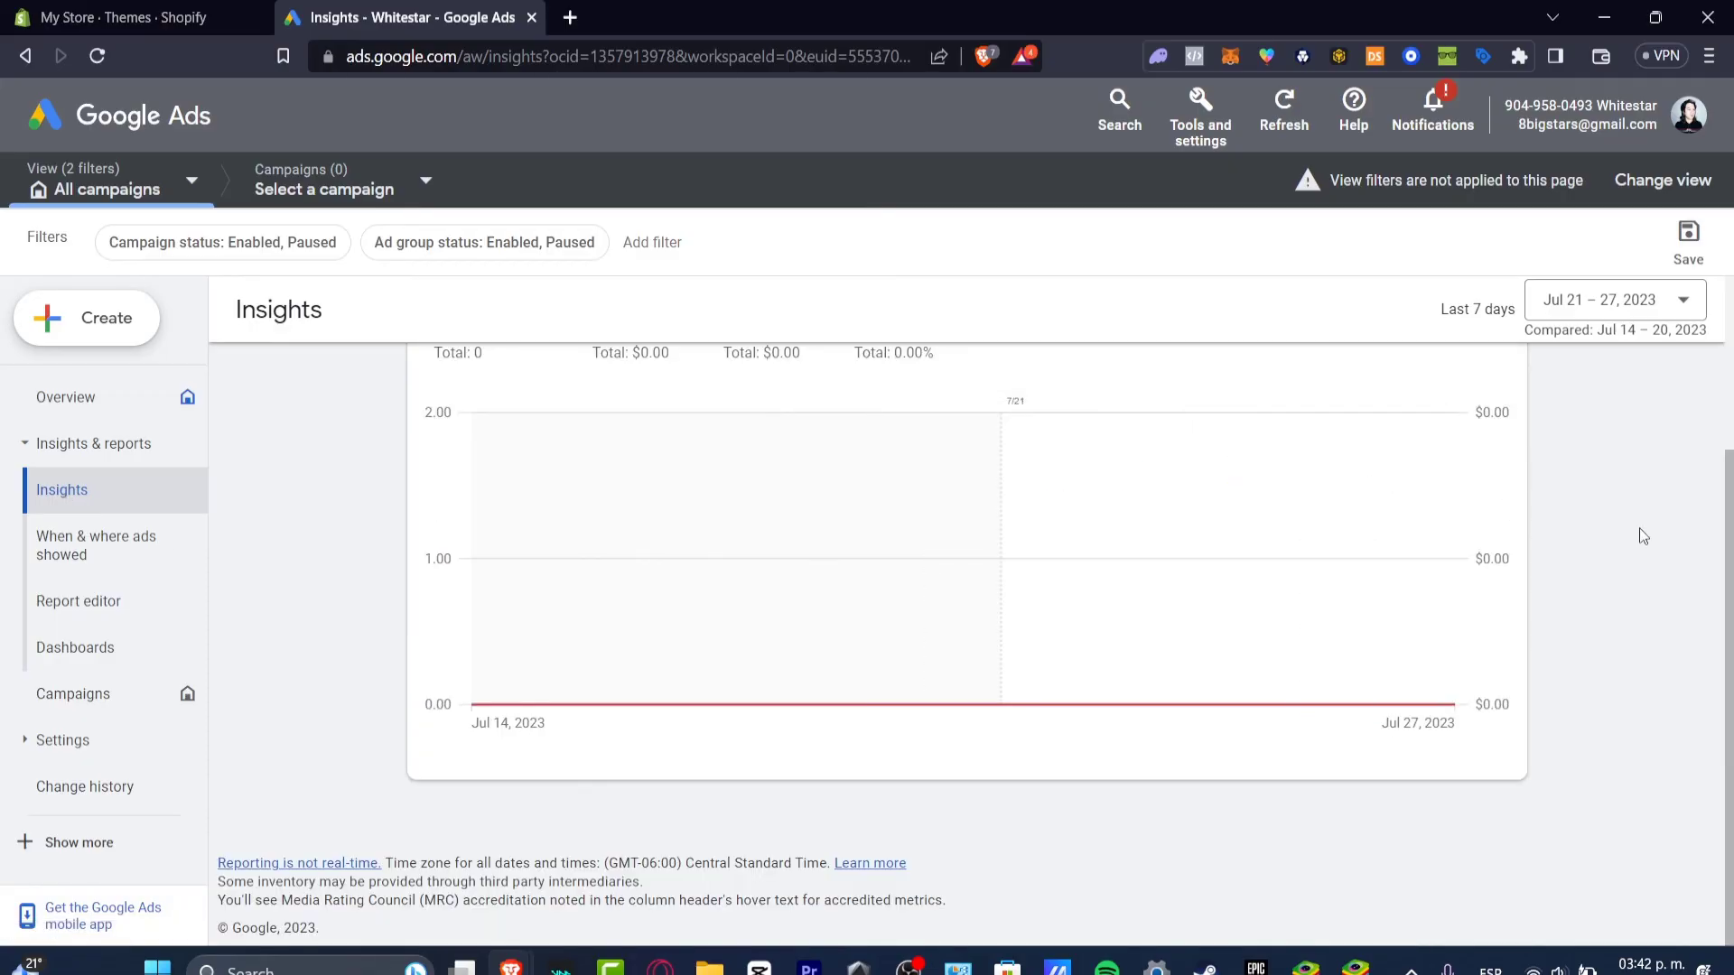
scroll(1639, 528, "up", 3)
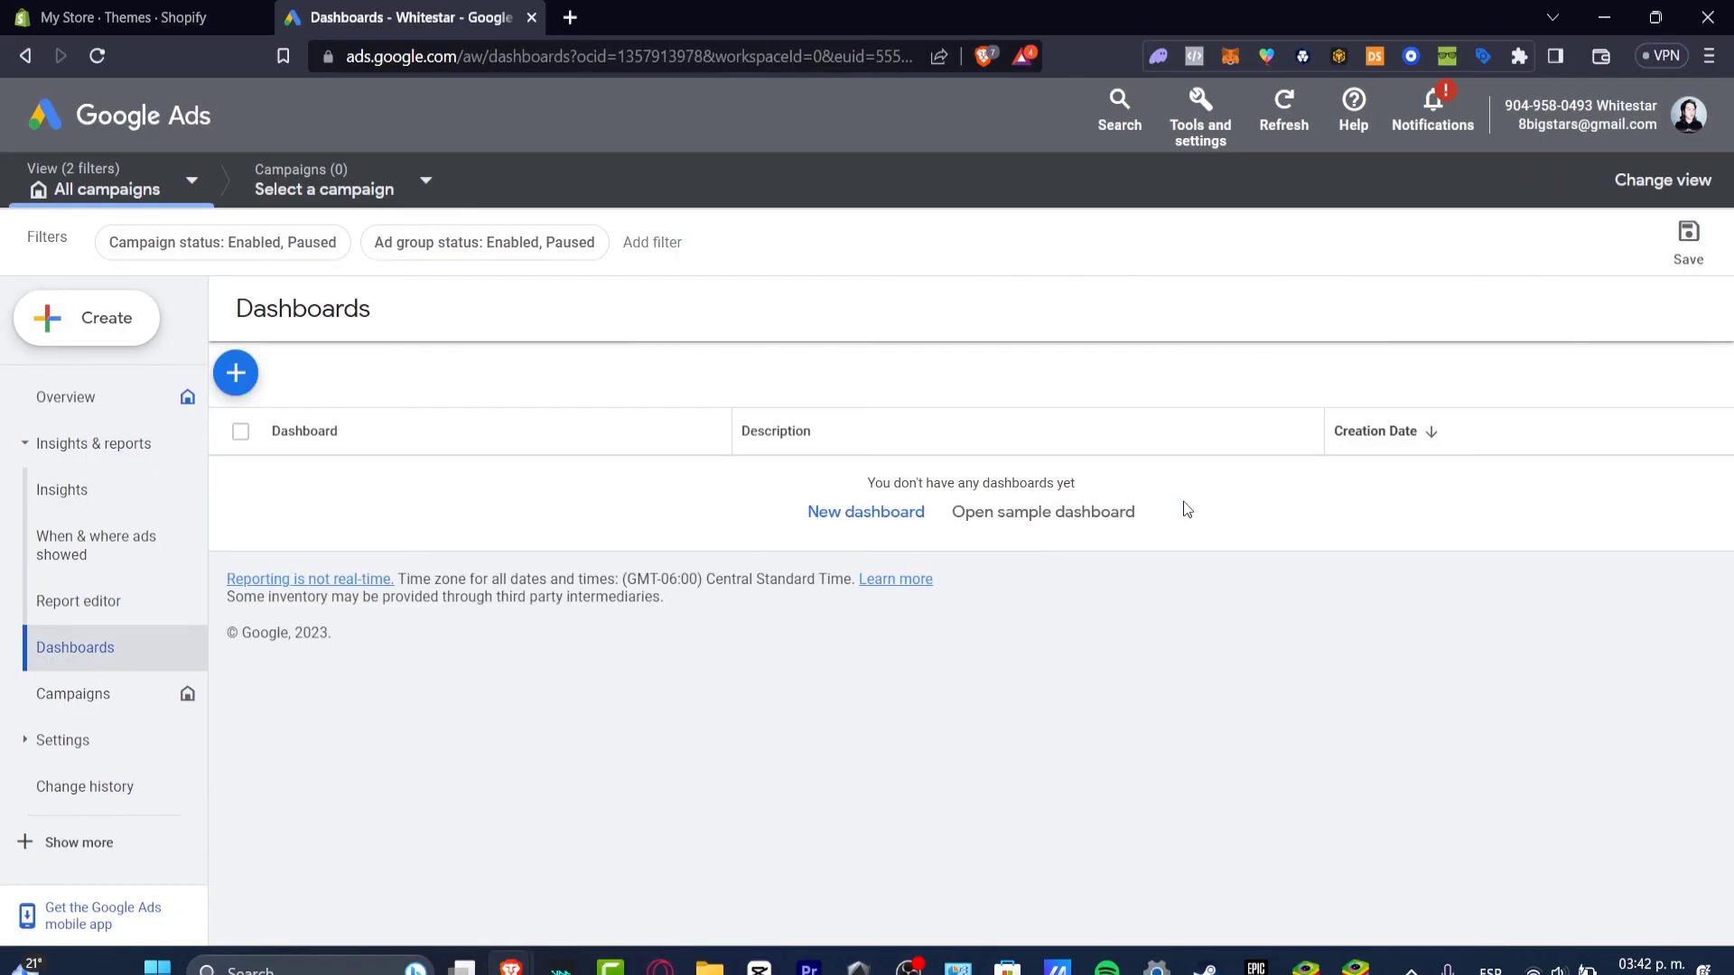
View the store's Products list in Shopify admin, then go back to the empty Google Ads Dashboards page.
left_click(170, 9)
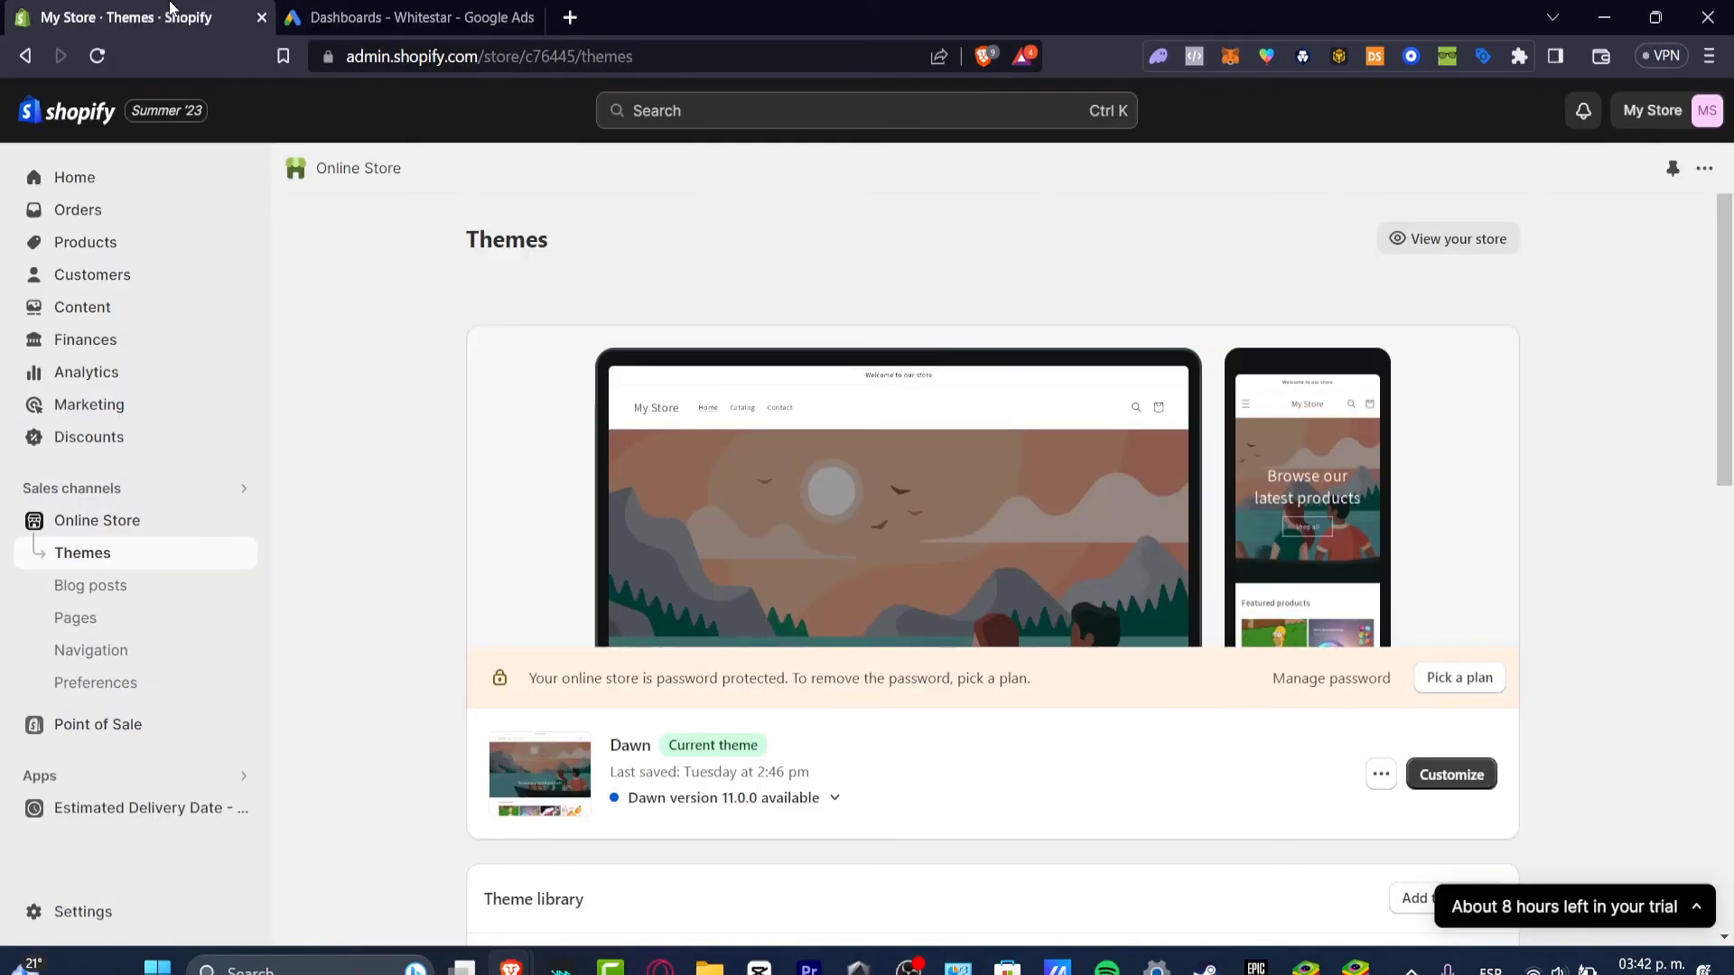
left_click(132, 250)
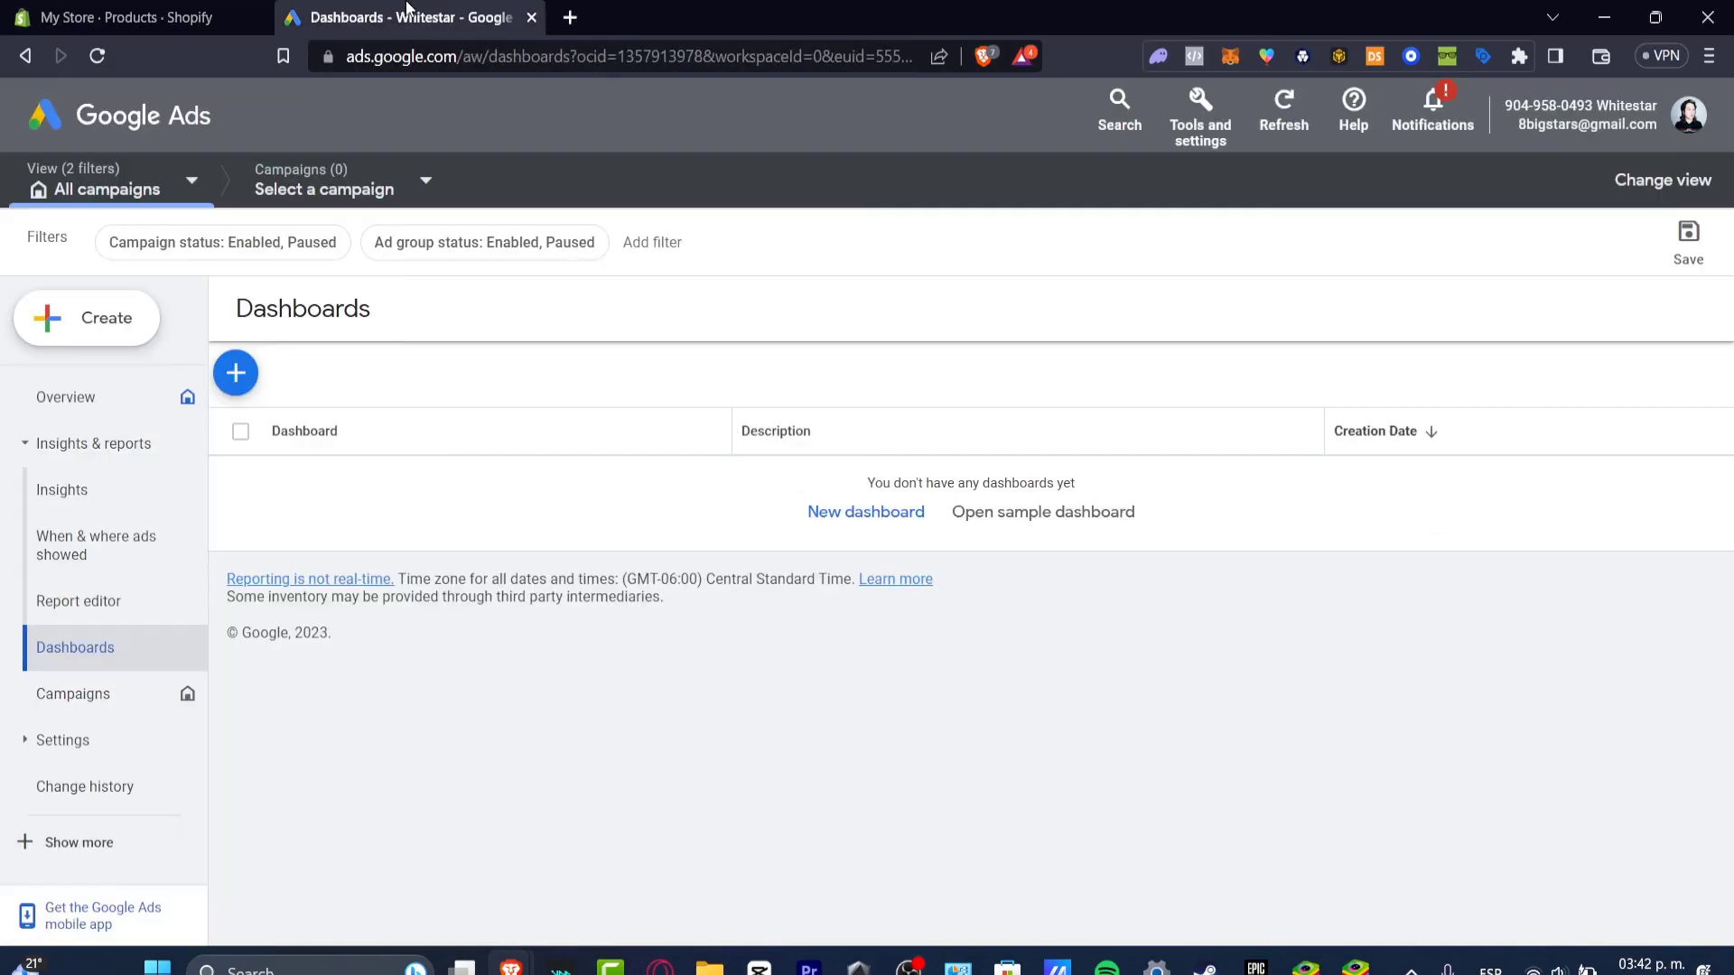
left_click(433, 16)
left_click(1437, 116)
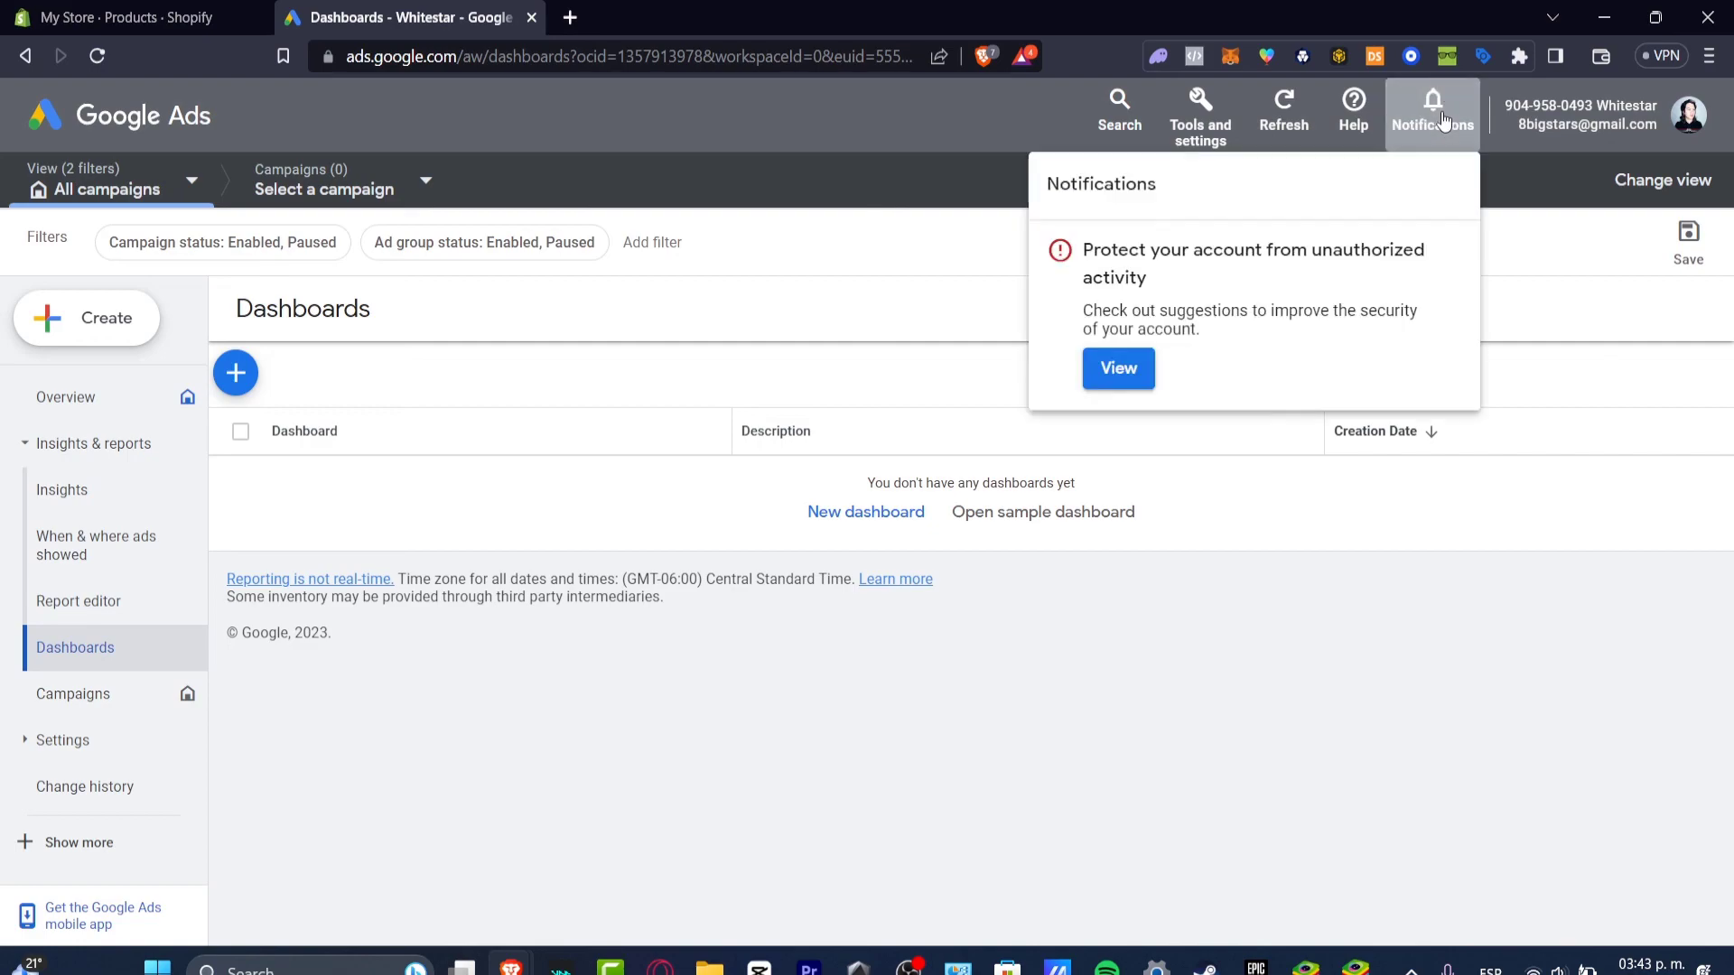
left_click(1438, 115)
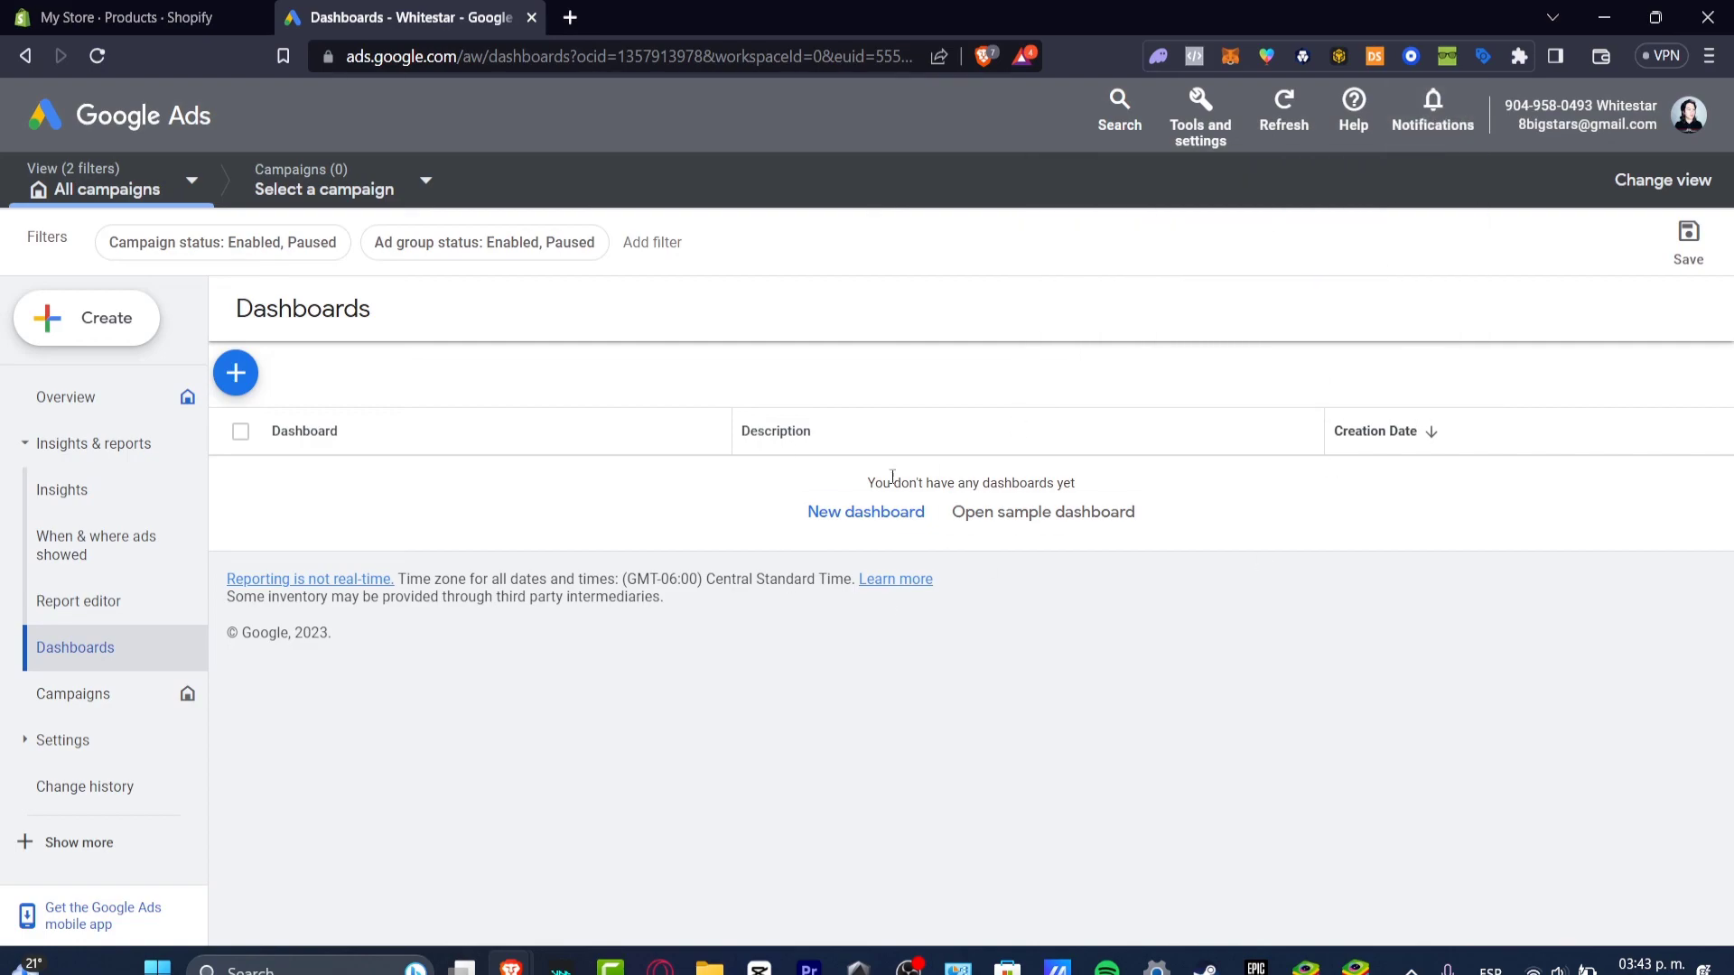
left_click(195, 10)
left_click(402, 12)
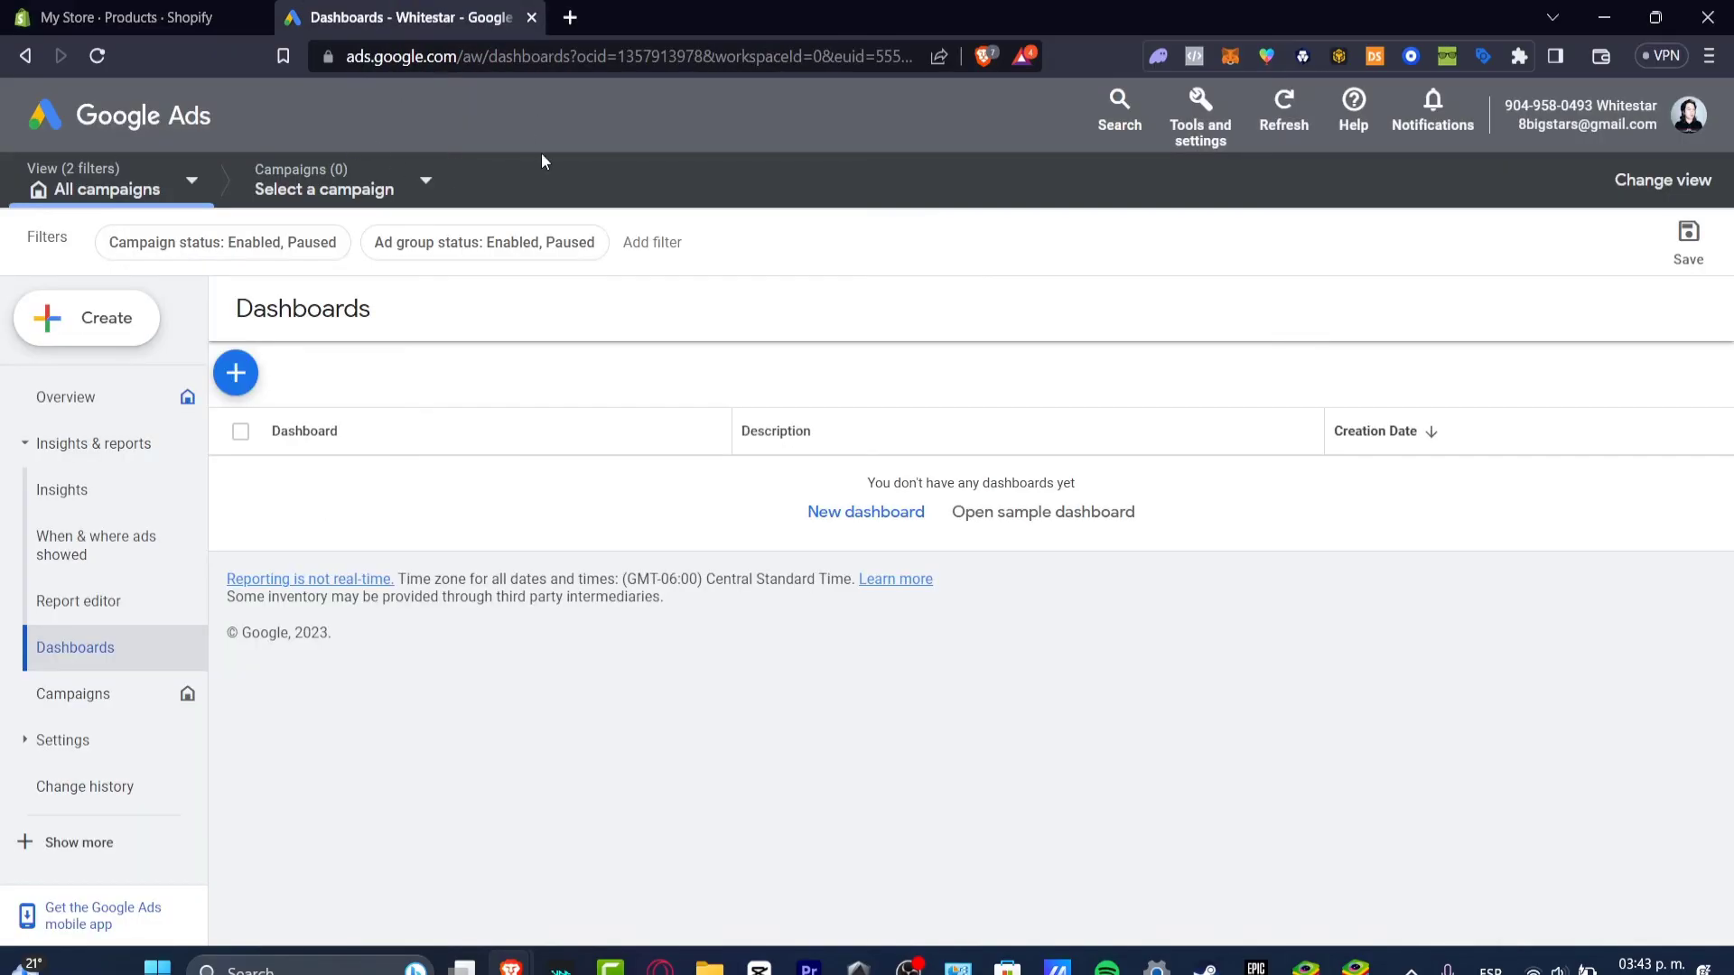